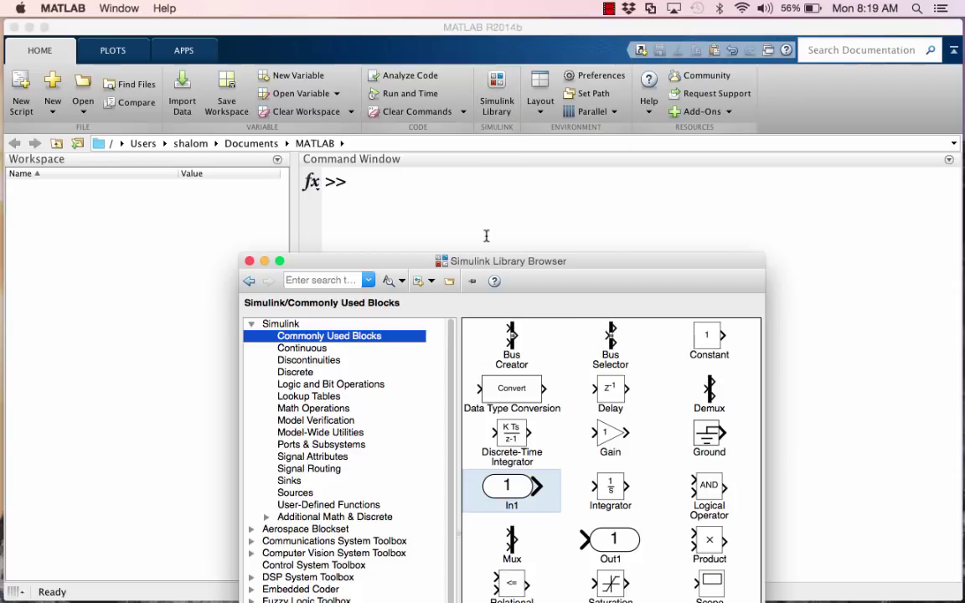
Move the Library Browser up-left and step down through its block categories toward Lookup Tables
left_click_drag(497, 265, 343, 65)
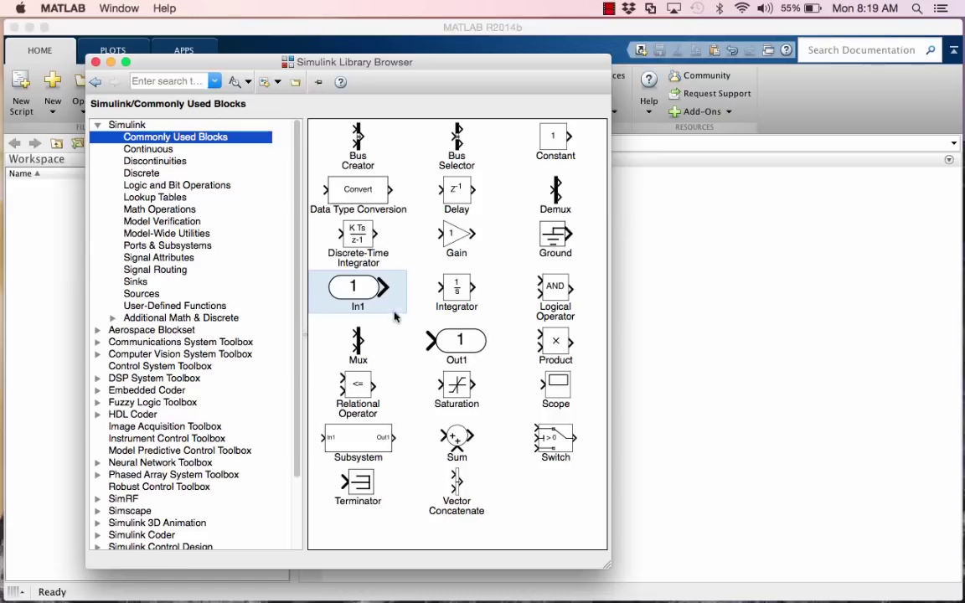
left_click(154, 148)
key("Down")
key("Down")
key("Down")
key("Down")
key("Down")
key("Down")
key("Down")
key("Down")
key("Down")
key("Down")
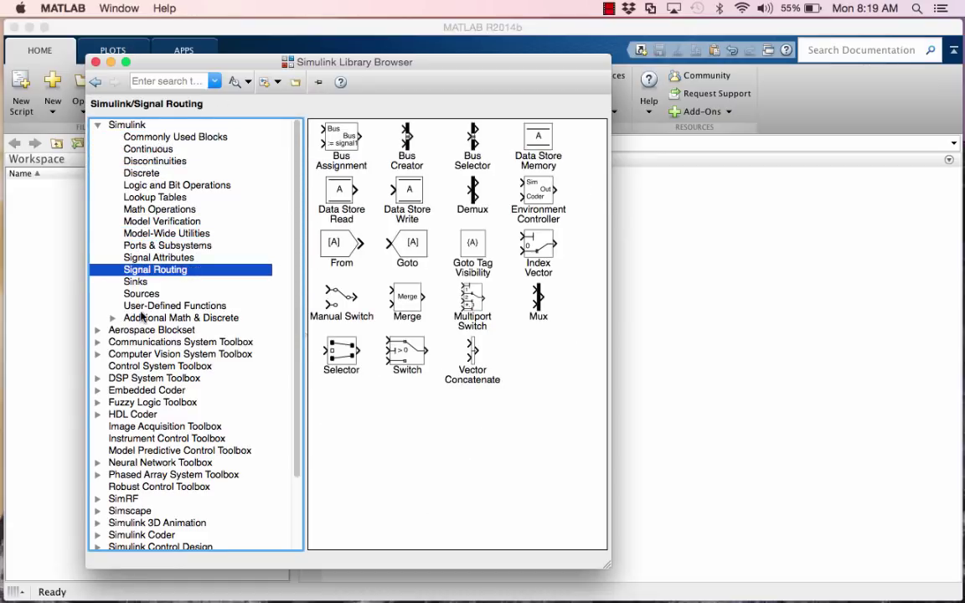
Show the top-level Simulink library with all its block categories
left_click(127, 125)
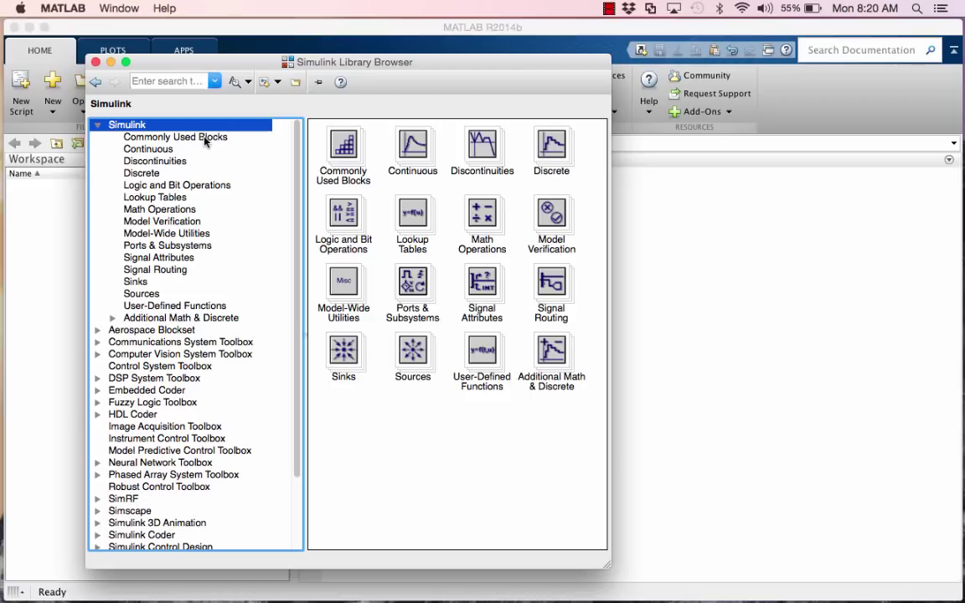
left_click(162, 138)
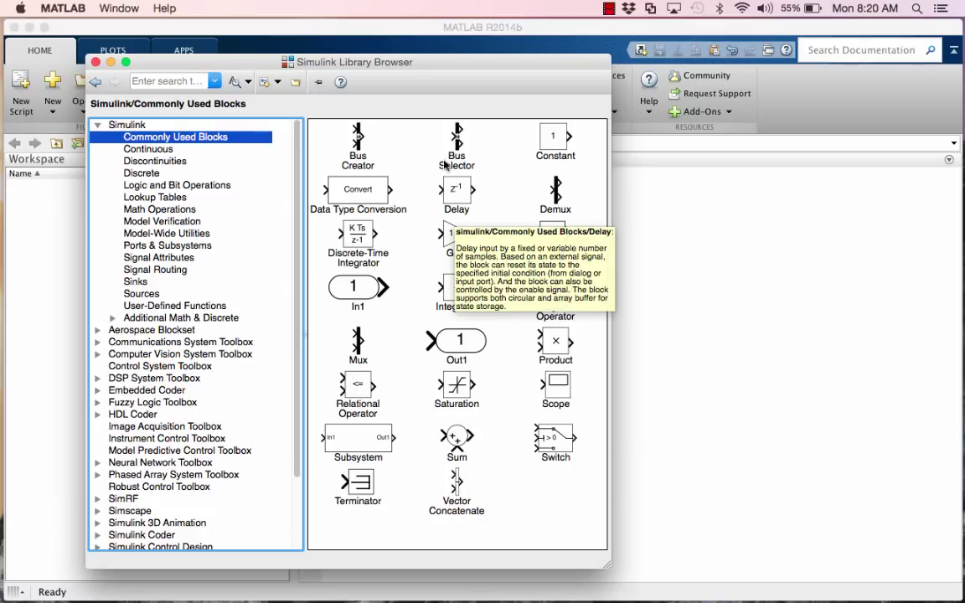
left_click(452, 242)
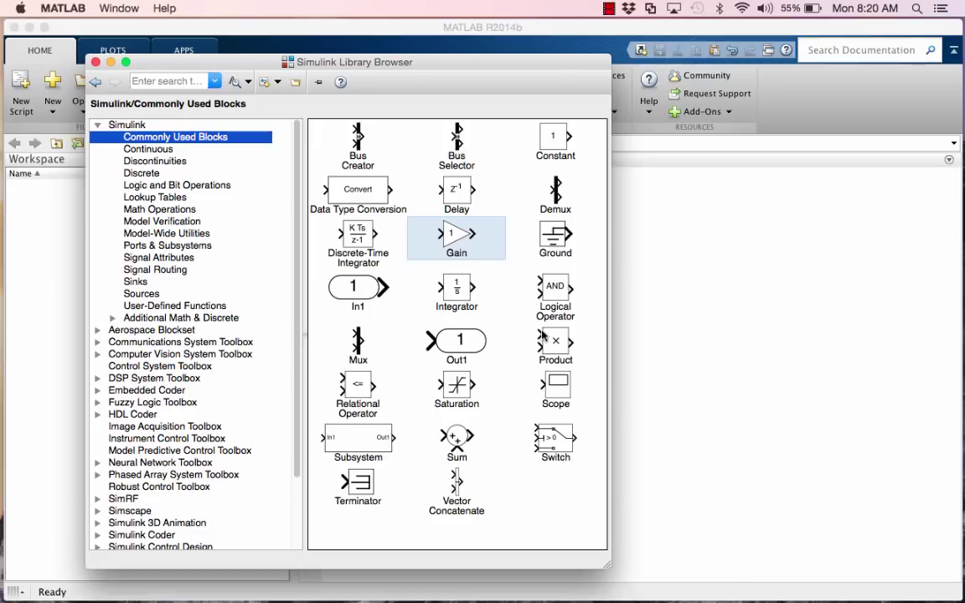
mouse_move(584, 343)
mouse_move(506, 196)
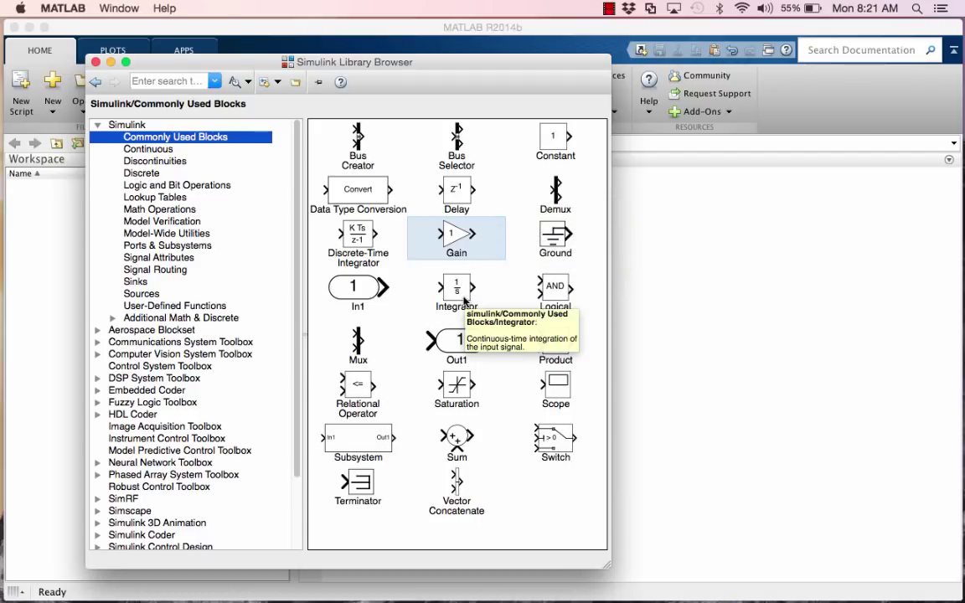
mouse_move(459, 285)
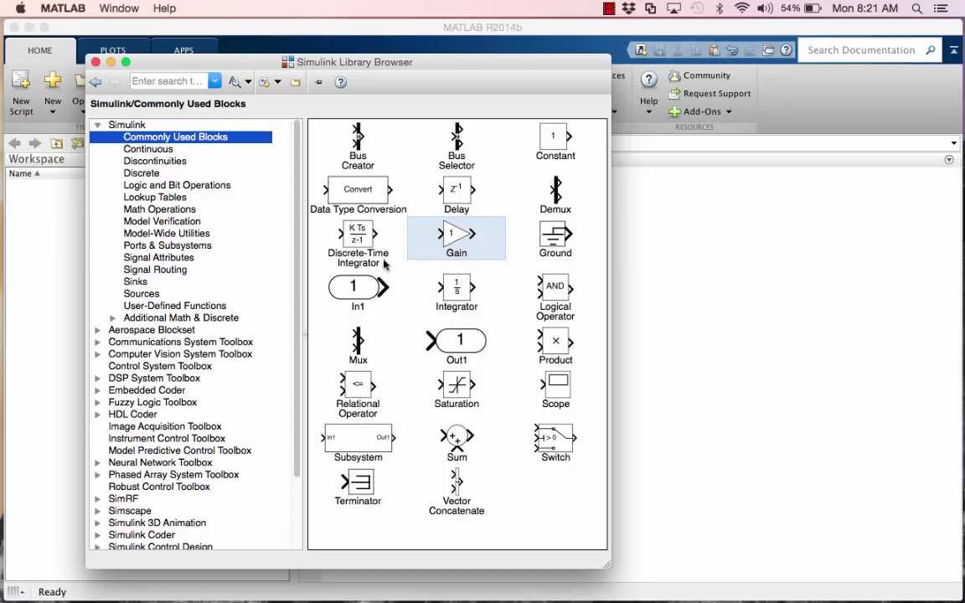
left_click(609, 8)
left_click(627, 41)
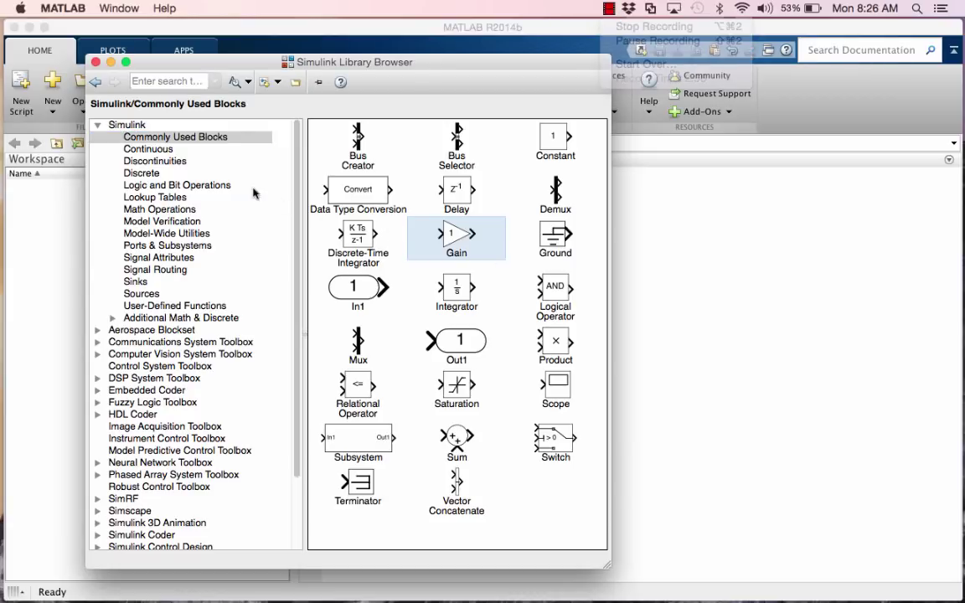
Browse the Continuous blocks, then switch to the Sources library
left_click(157, 159)
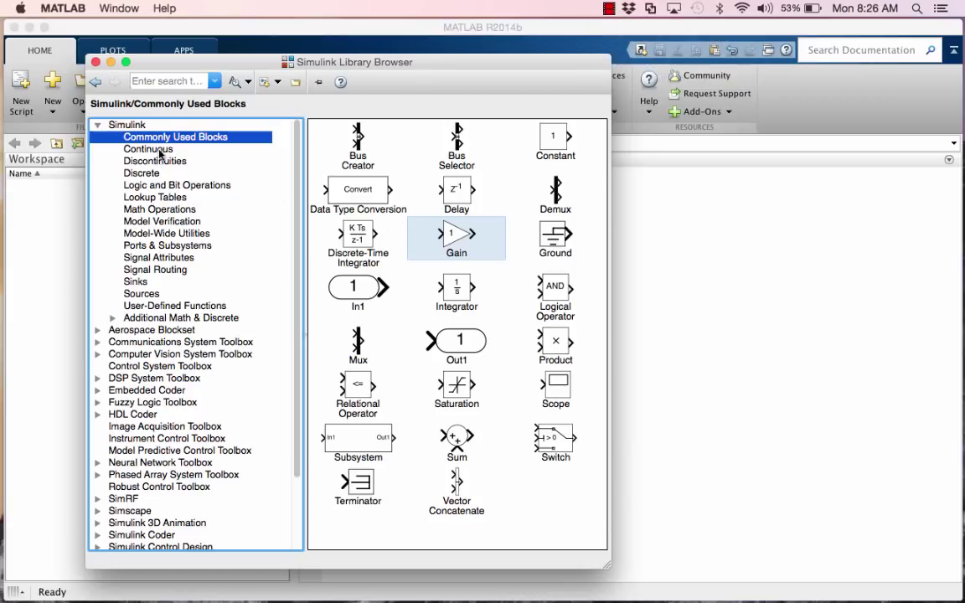
left_click(159, 149)
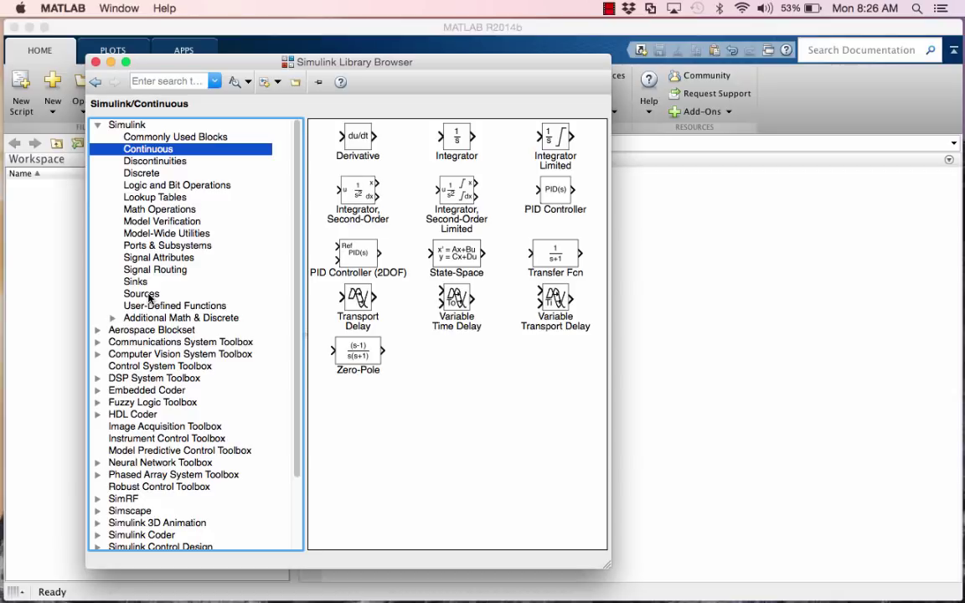
left_click(142, 294)
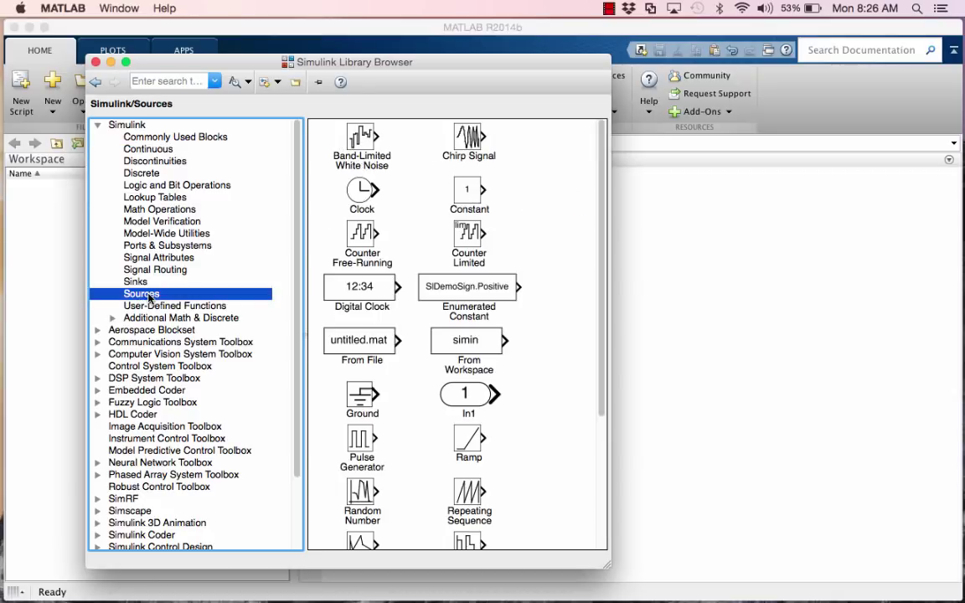
Inspect the Constant, Ramp, Step and Sine Wave source blocks
left_click(469, 191)
scroll(468, 190, "down", 1)
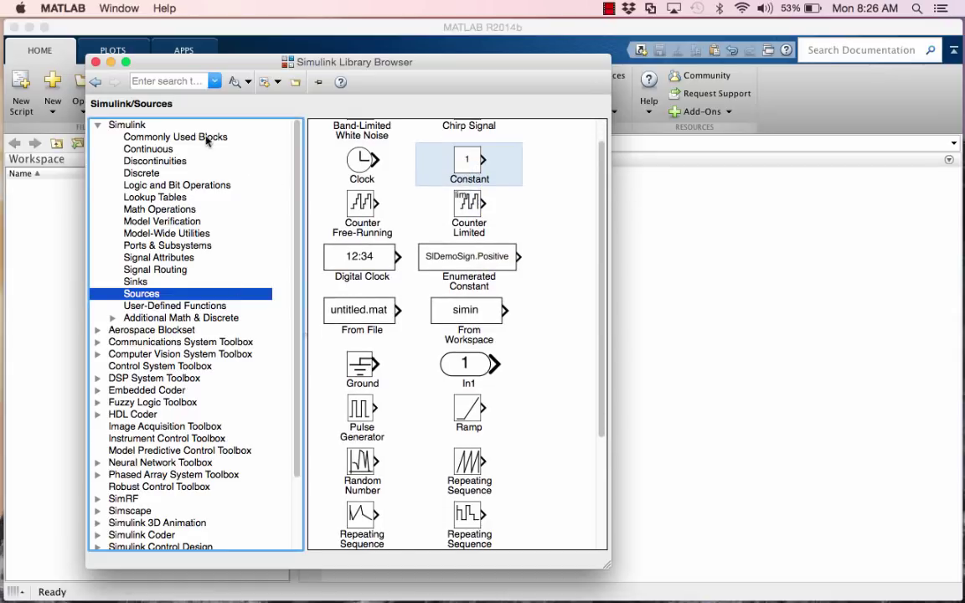
scroll(491, 189, "down", 3)
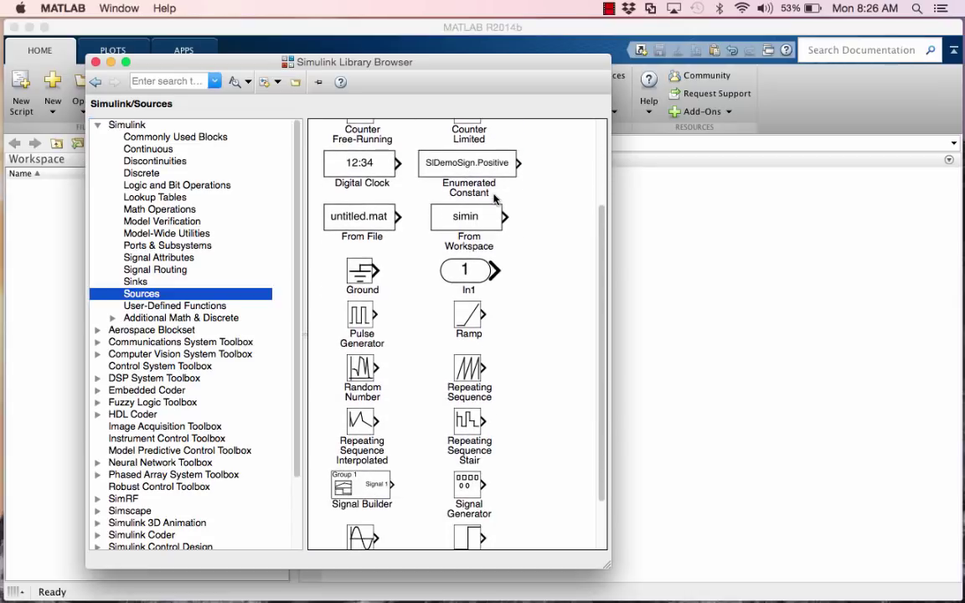
left_click(472, 314)
scroll(473, 317, "down", 2)
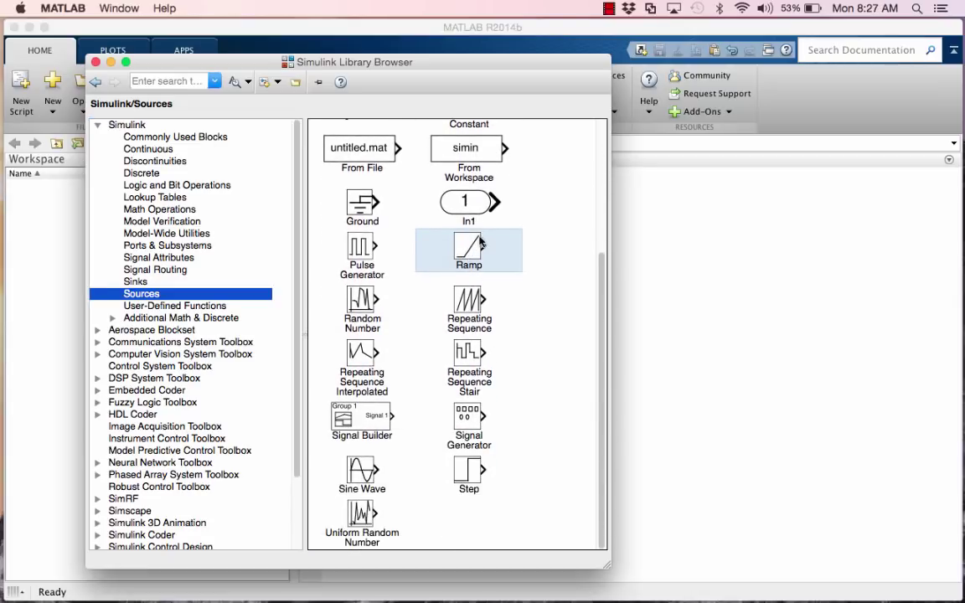
left_click(467, 470)
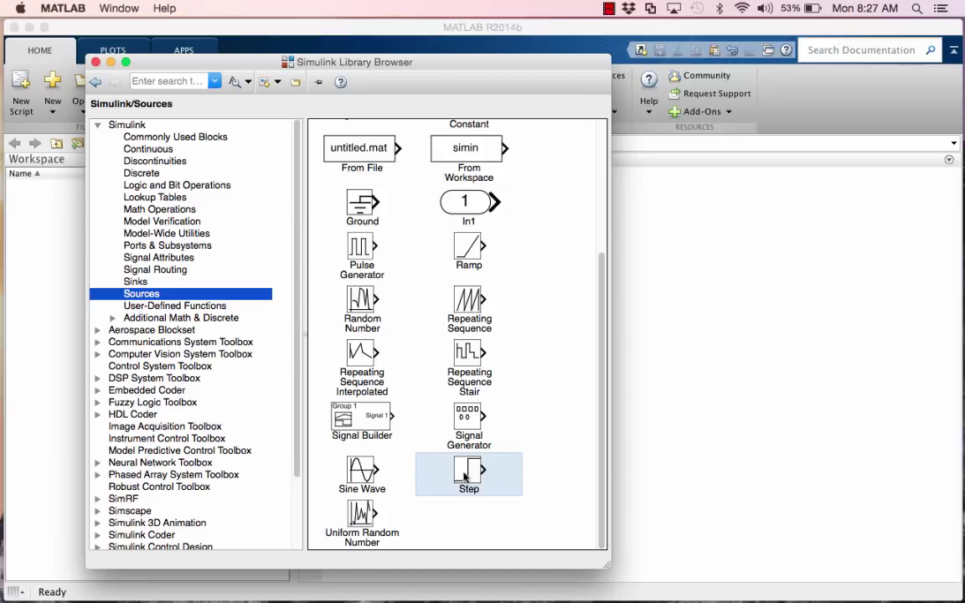
left_click(365, 478)
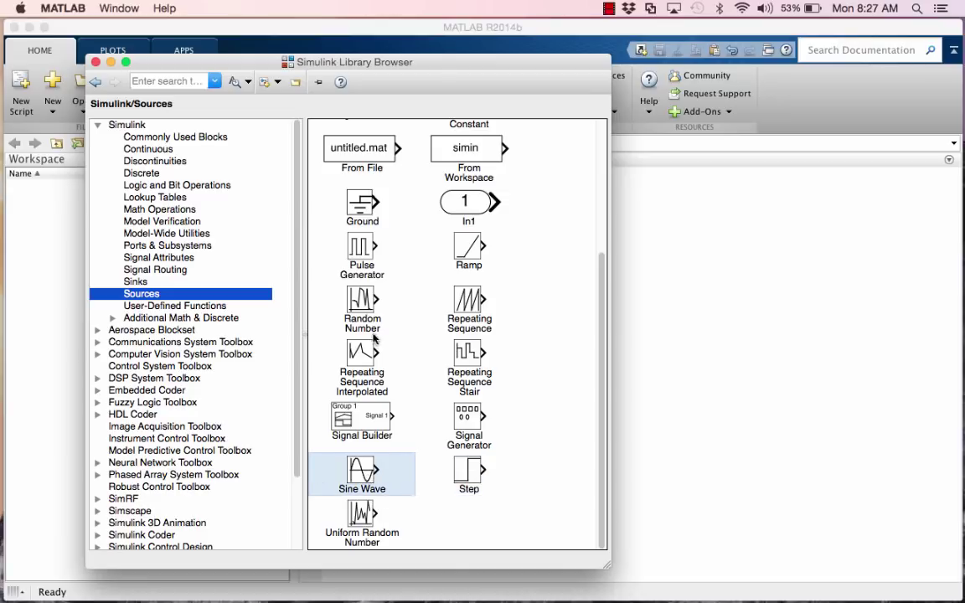
scroll(428, 280, "up", 6)
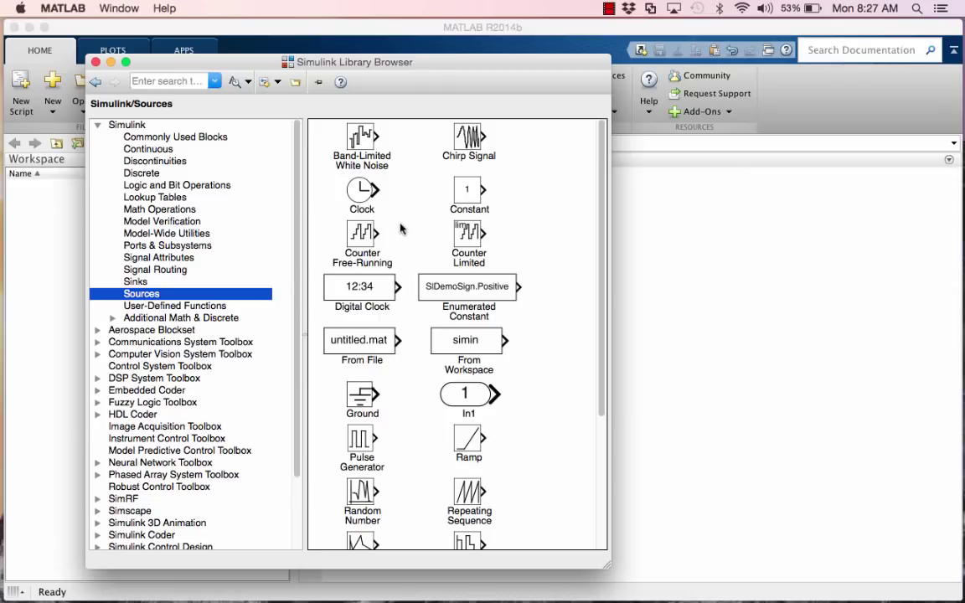
left_click(141, 292)
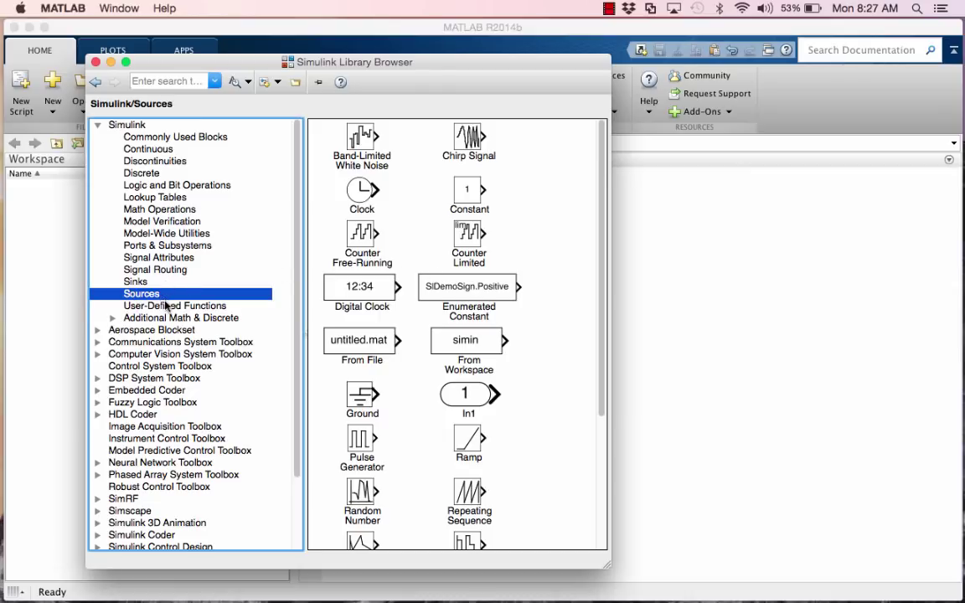
Look through User-Defined Functions and Sinks (Scope, Display, To Workspace), then return to Commonly Used Blocks
left_click(166, 305)
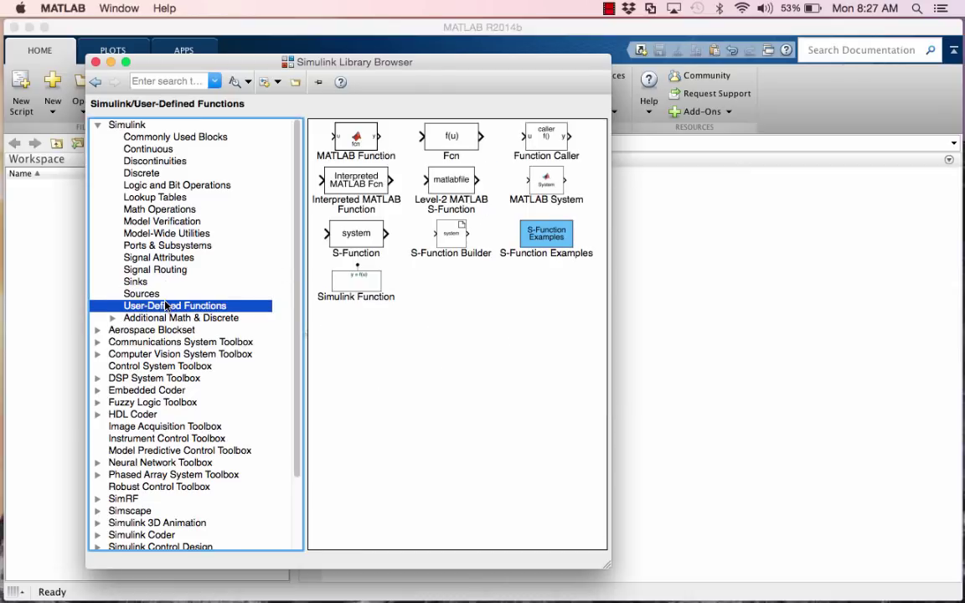
left_click(142, 293)
left_click(138, 282)
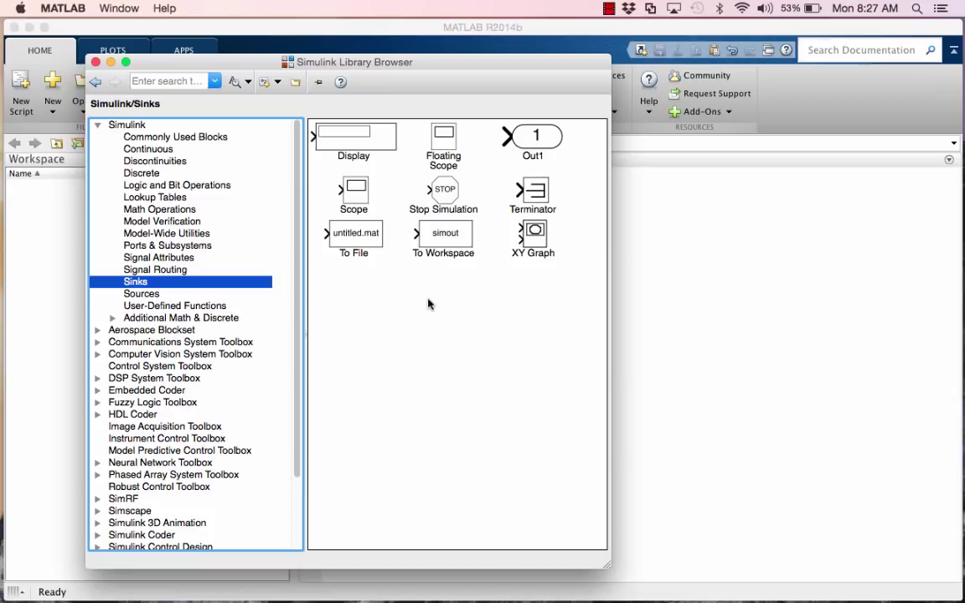
left_click(362, 199)
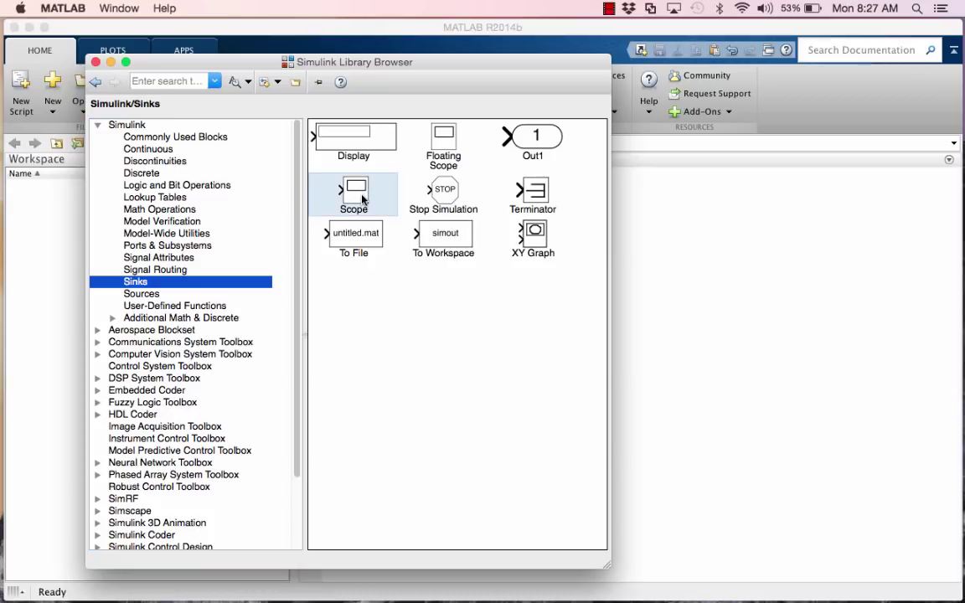
left_click(344, 141)
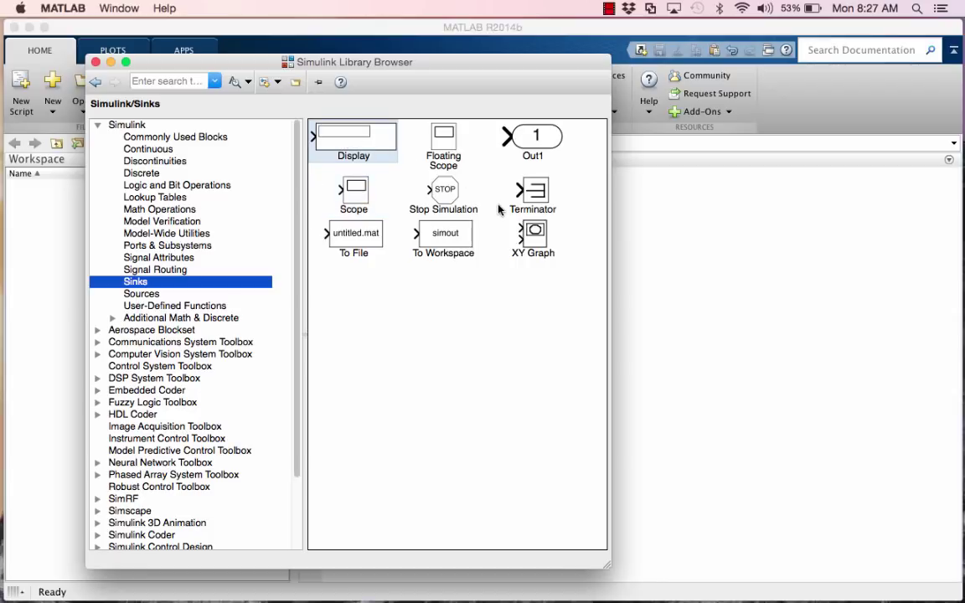
left_click(444, 233)
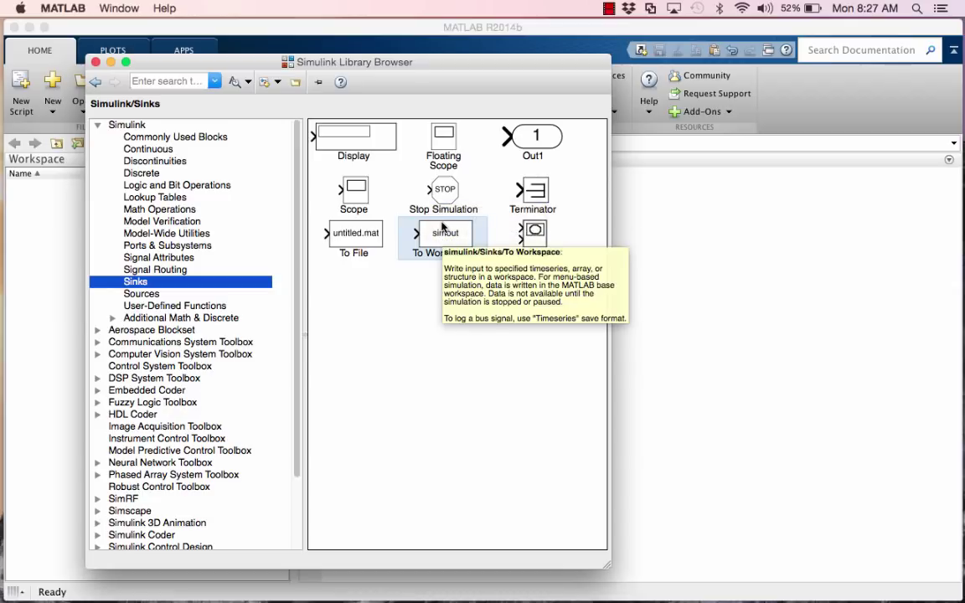
left_click(217, 176)
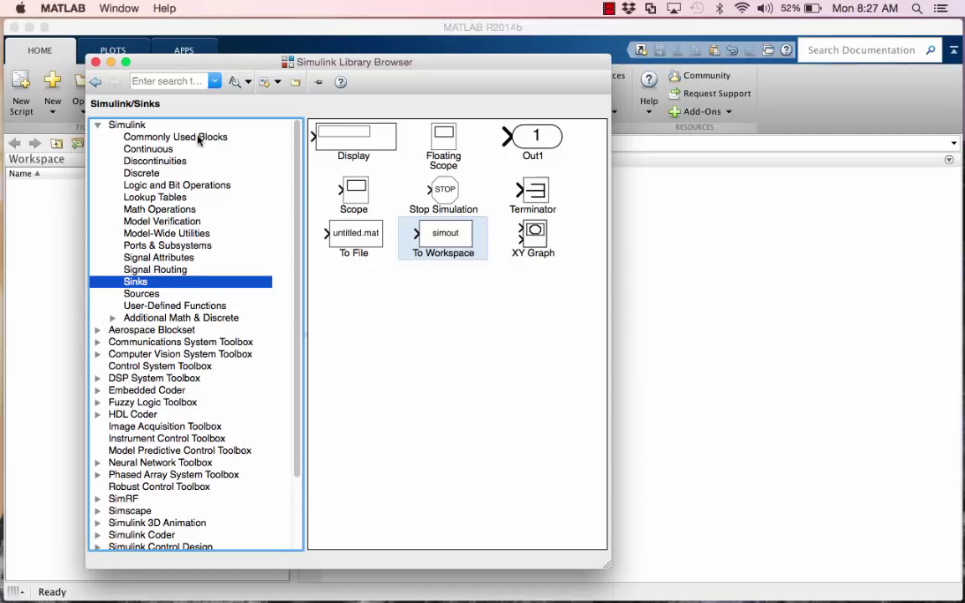
left_click(198, 138)
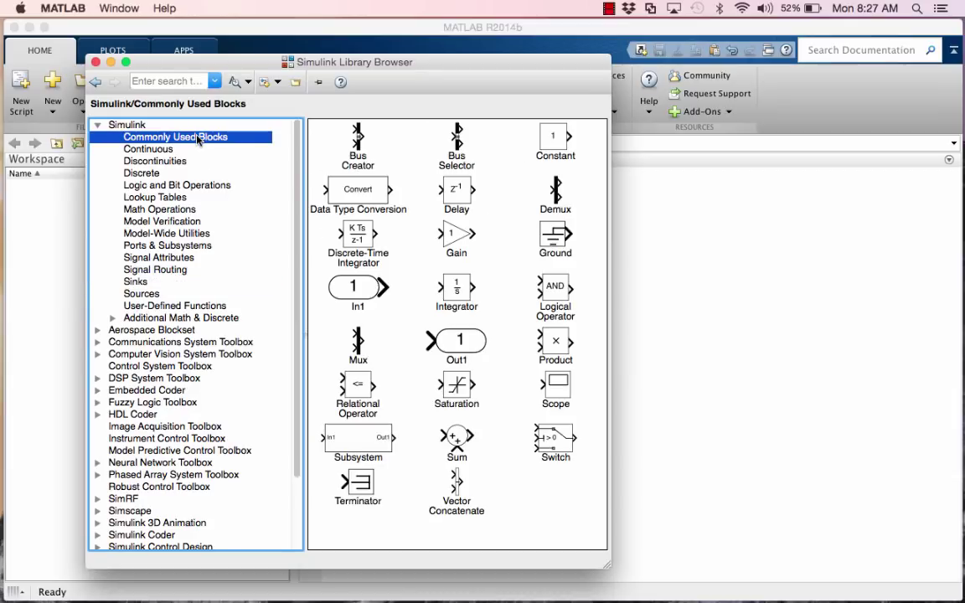
Create a new untitled model and enlarge its window beside the Library Browser
left_click(265, 83)
left_click_drag(298, 66, 508, 88)
left_click_drag(312, 63, 244, 56)
left_click(844, 325)
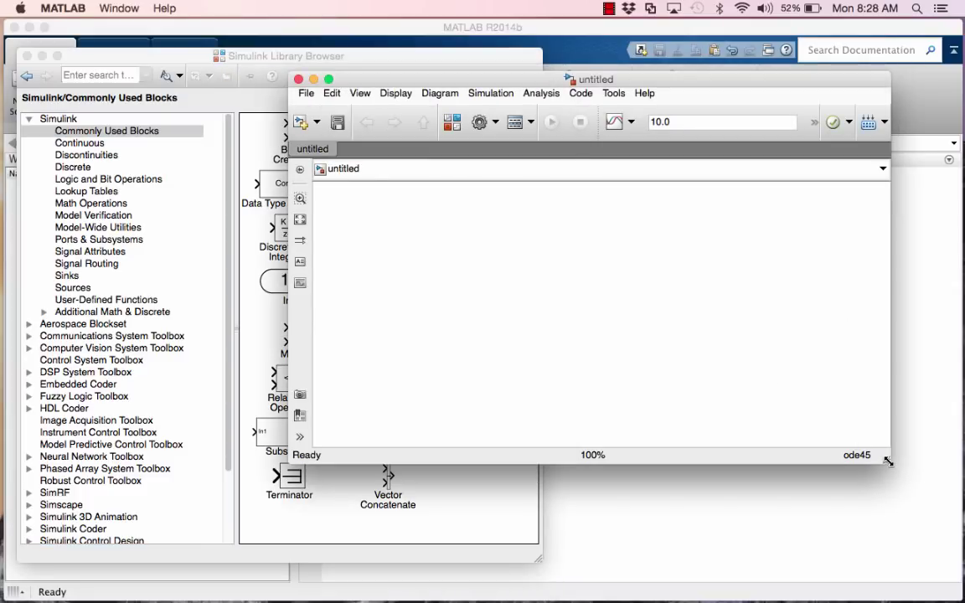
left_click_drag(888, 462, 907, 528)
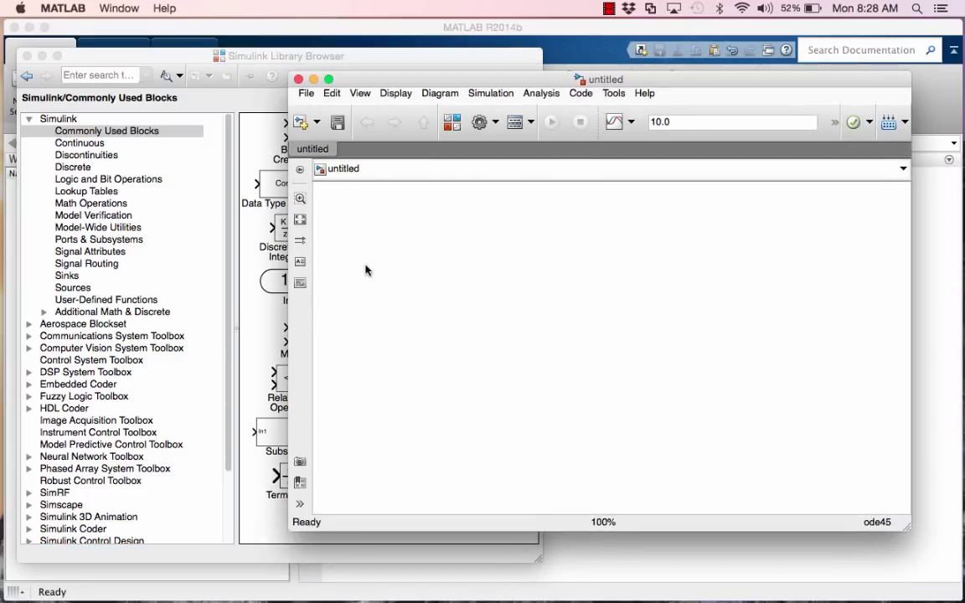
left_click(231, 122)
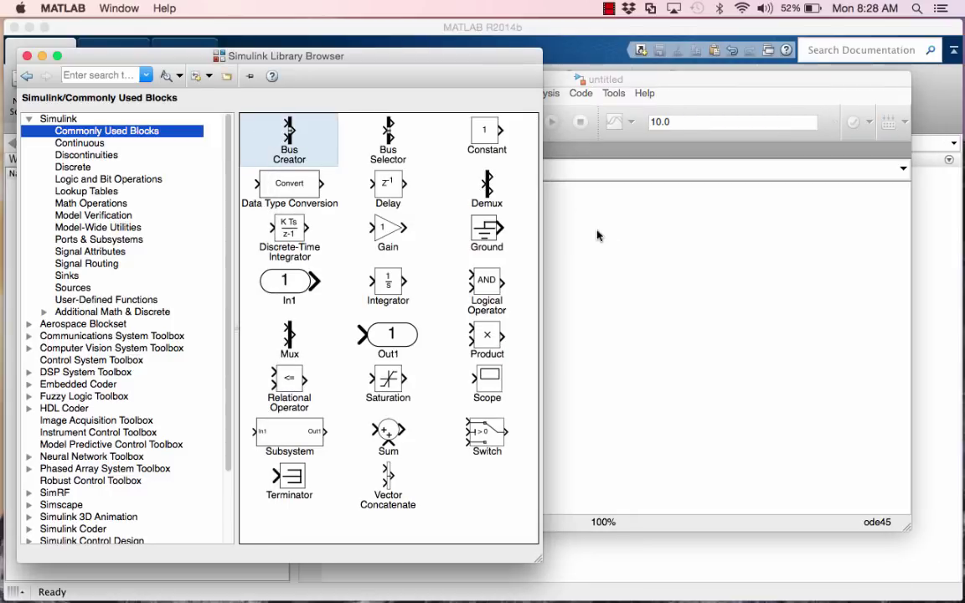
Add a Constant block to the model with a constant value of 3
left_click_drag(481, 140, 427, 235)
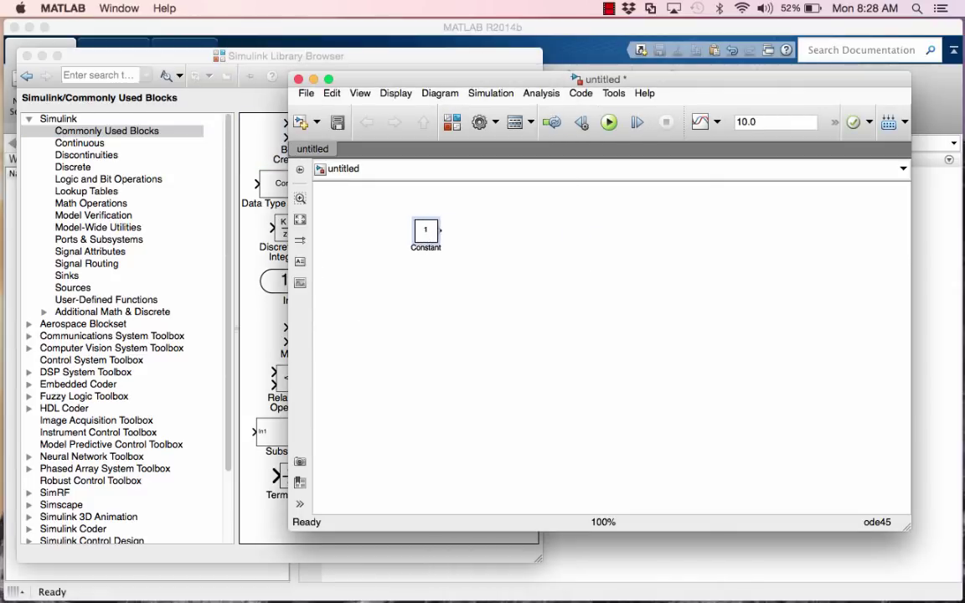
double_click(427, 231)
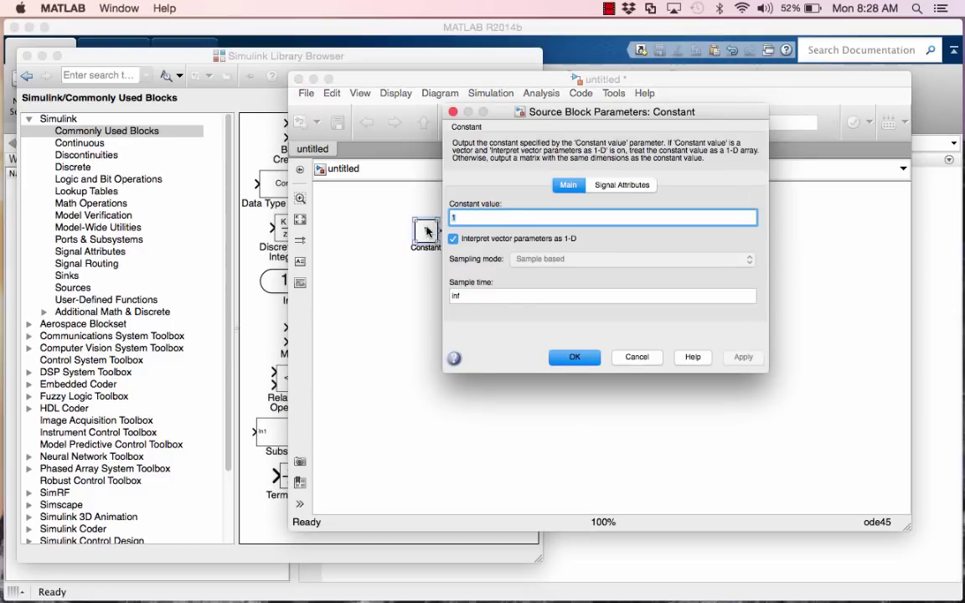
type("3")
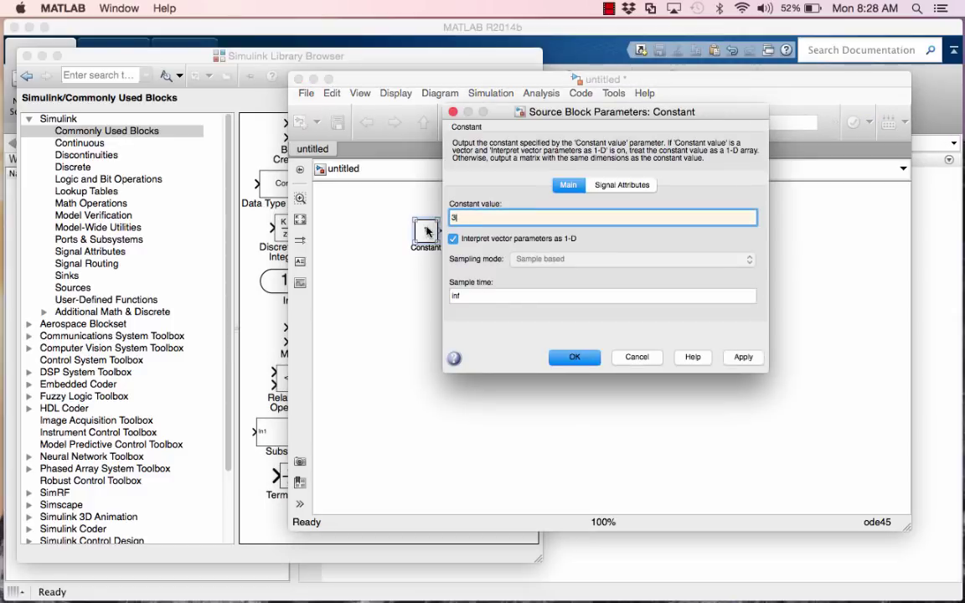
key("Return")
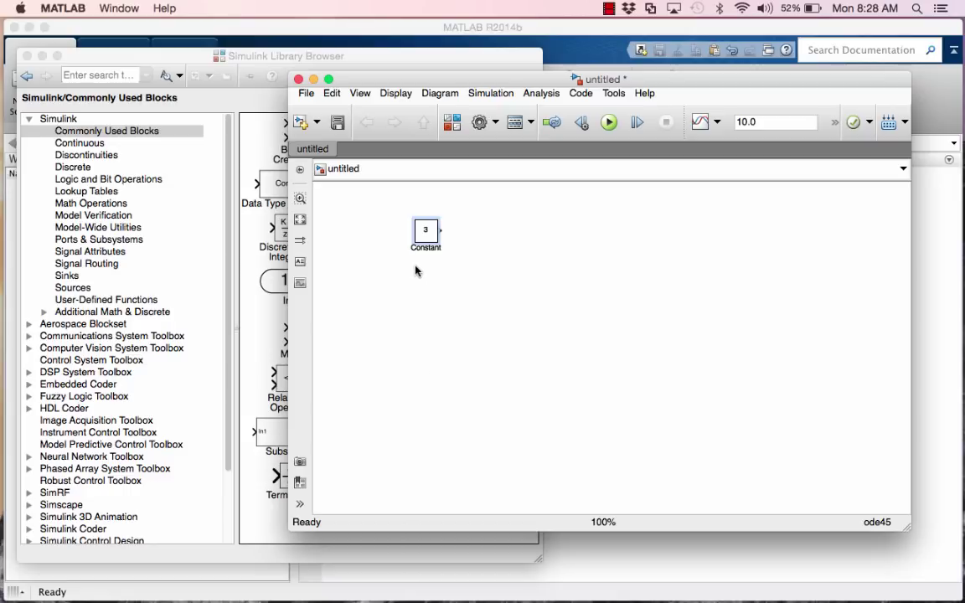
Duplicate it below as Constant1 and set its value to 4
left_click(428, 238)
left_click_drag(430, 236, 430, 315)
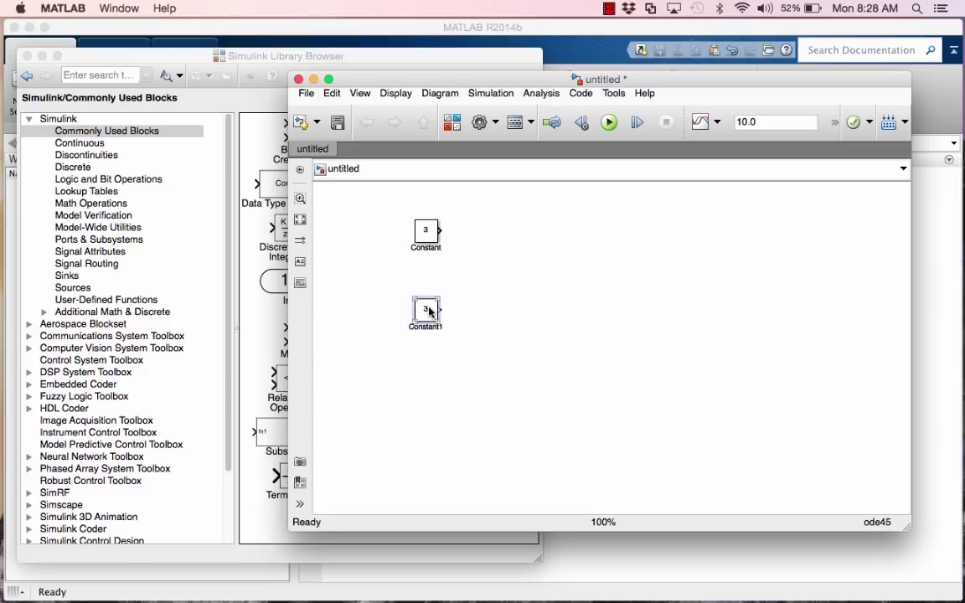
double_click(425, 311)
type("4")
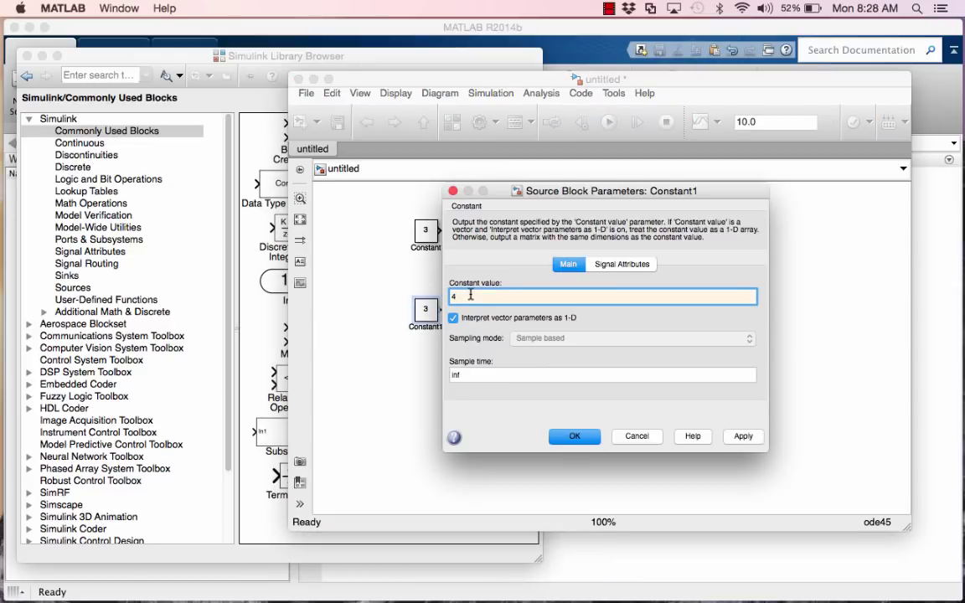
key("Return")
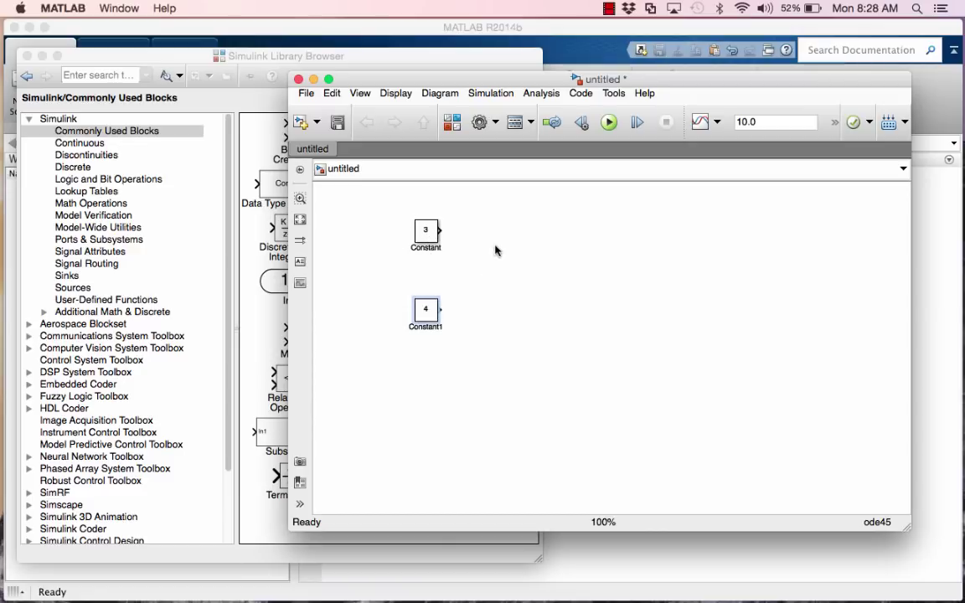
Place a Sum block right of the constants and enter ++ as its list of signs
left_click(262, 147)
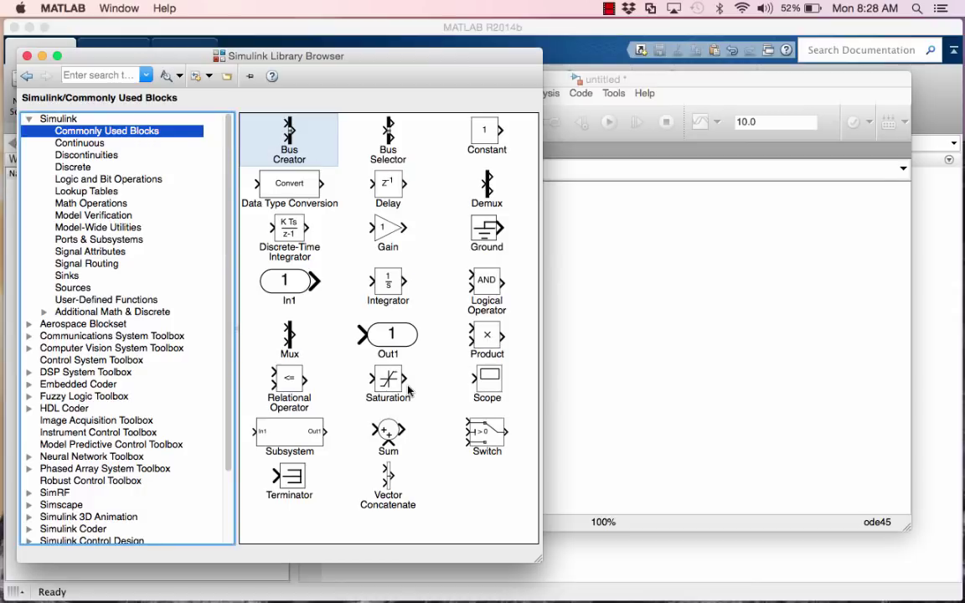
left_click_drag(387, 435, 597, 307)
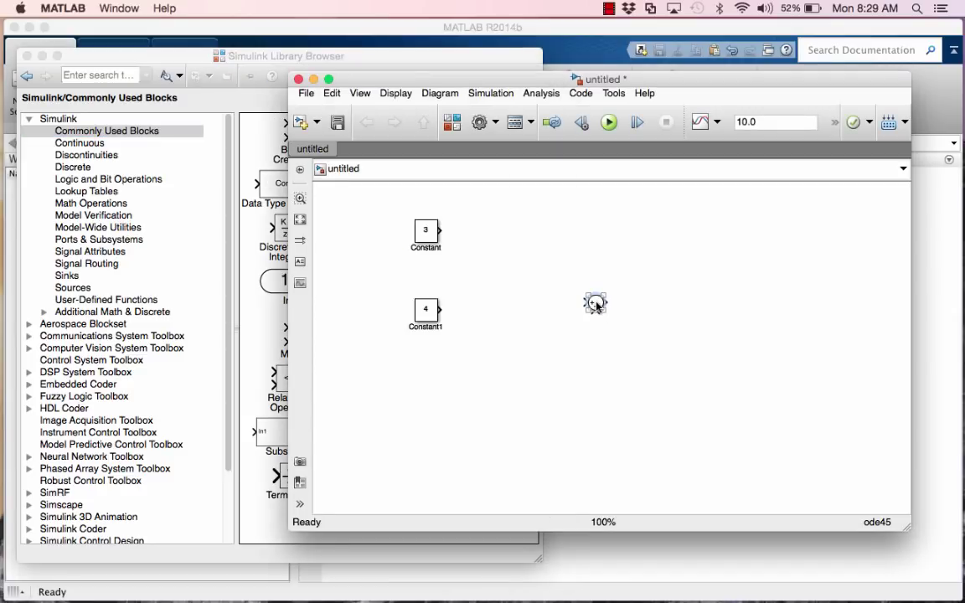
double_click(595, 303)
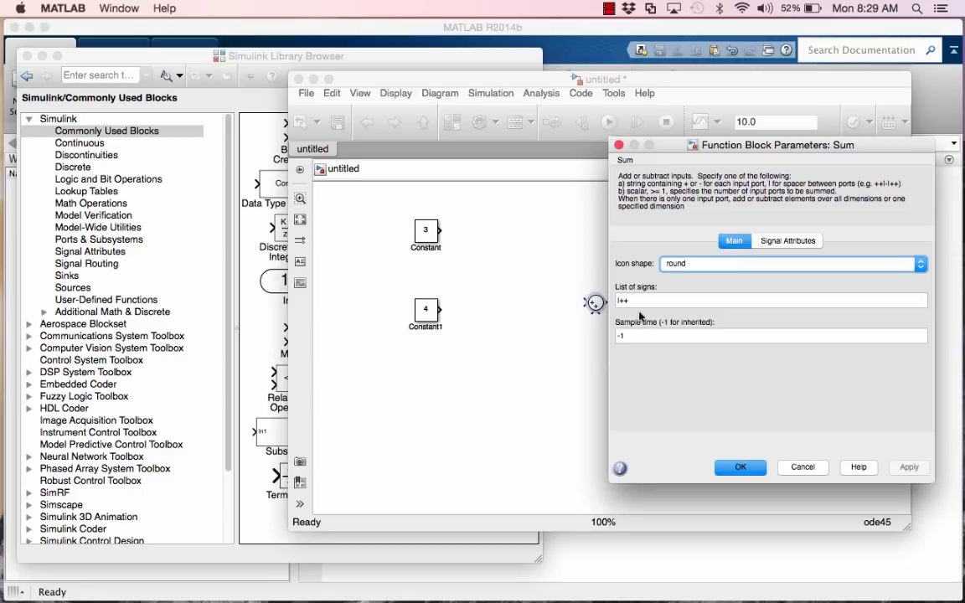
key("Tab")
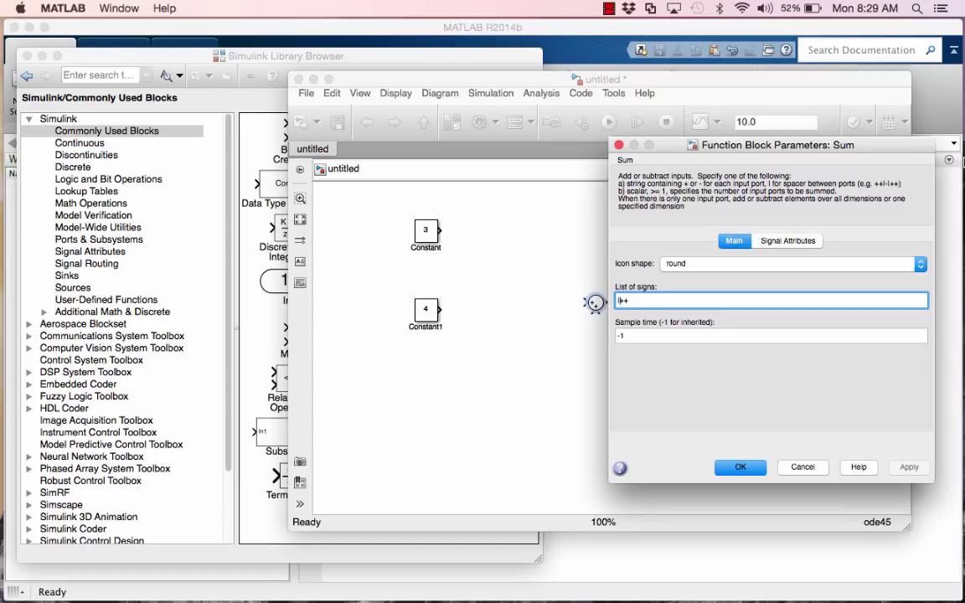
type("|++")
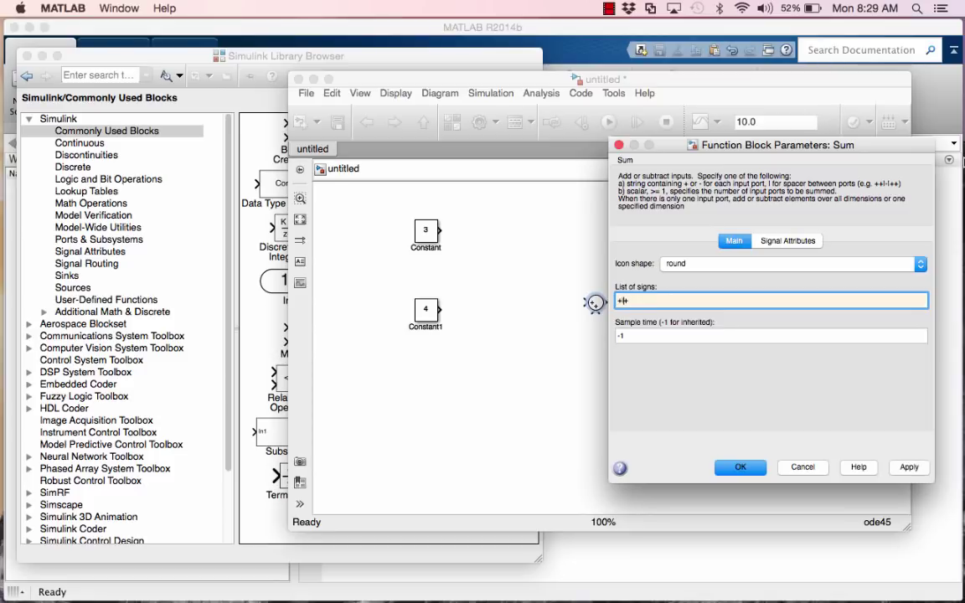
left_click(911, 467)
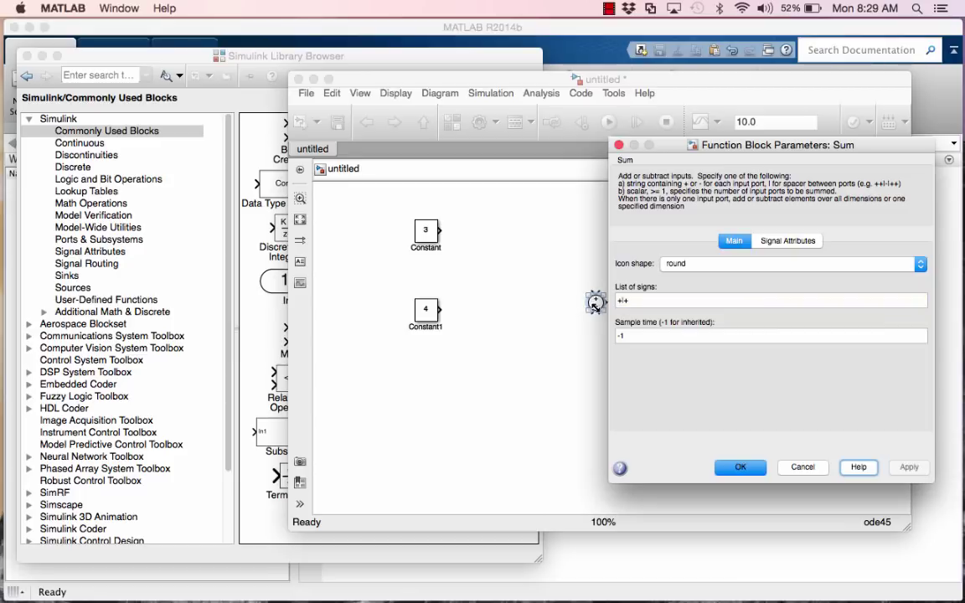
Switch the Sum icon shape to rectangular and stretch the block into a tall rectangle
left_click(642, 301)
key("super+a")
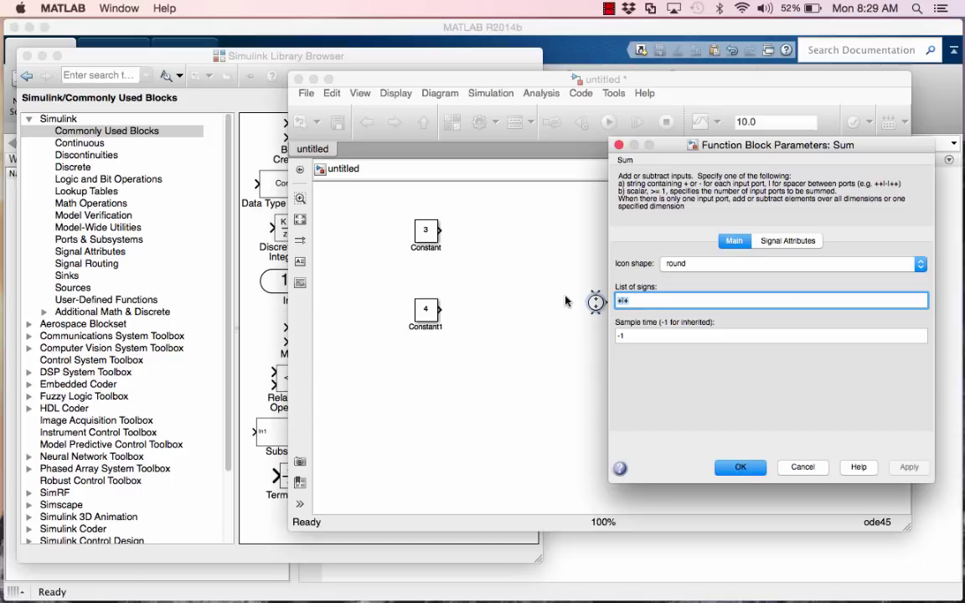
left_click(712, 264)
left_click(687, 250)
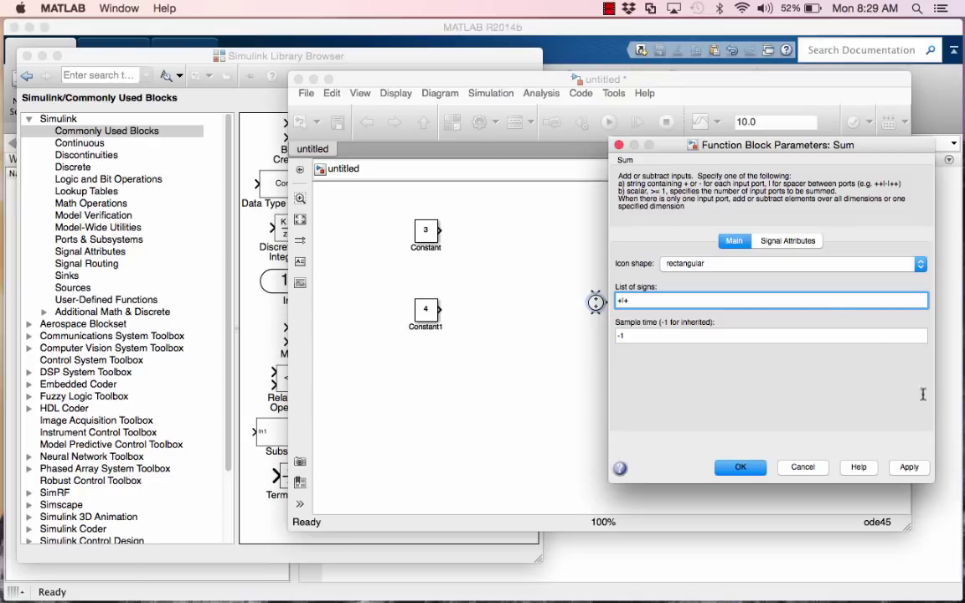
left_click(916, 466)
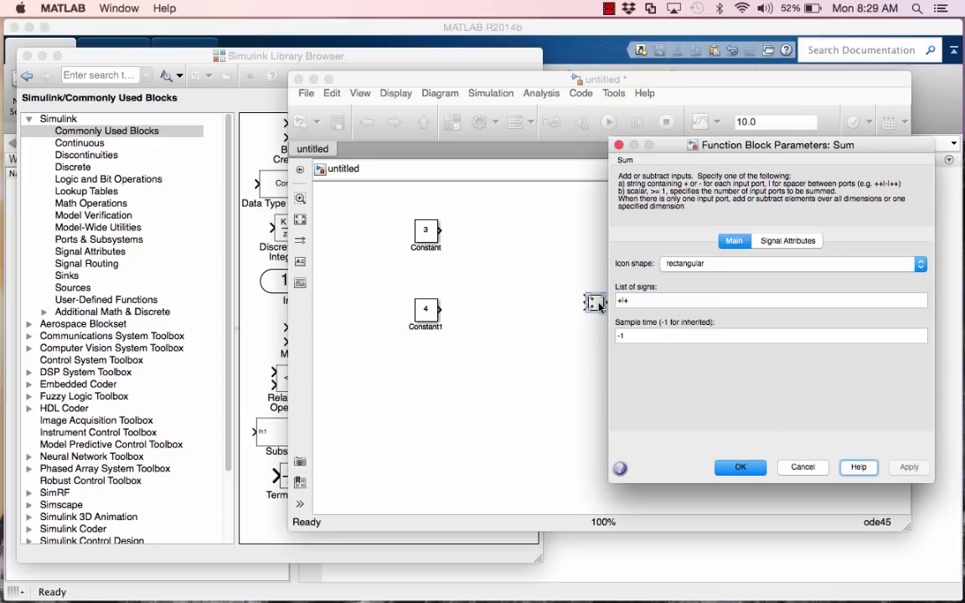
left_click_drag(598, 308, 620, 355)
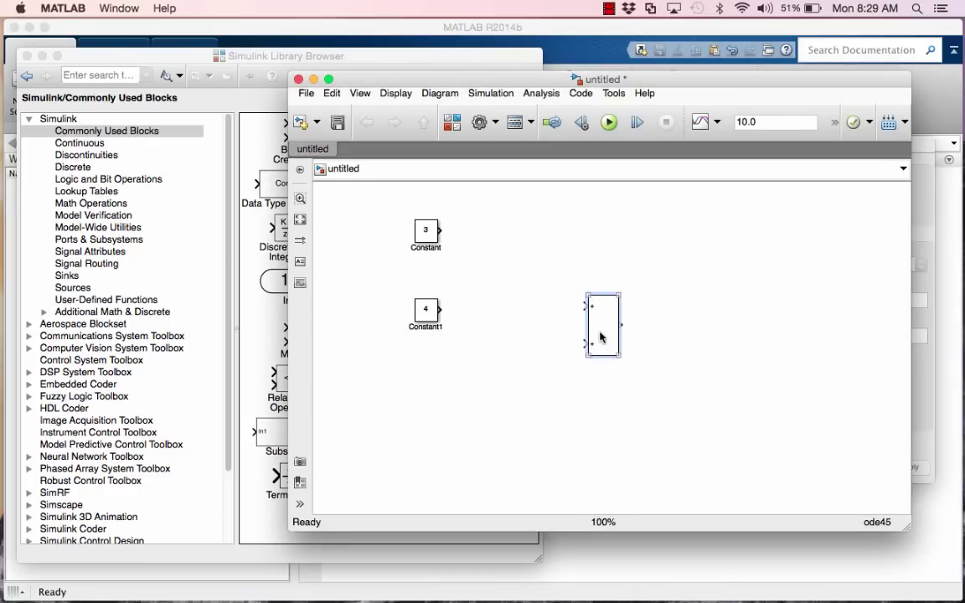
Re-edit the Sum block's list of signs and confirm its parameters
left_click(921, 381)
double_click(649, 305)
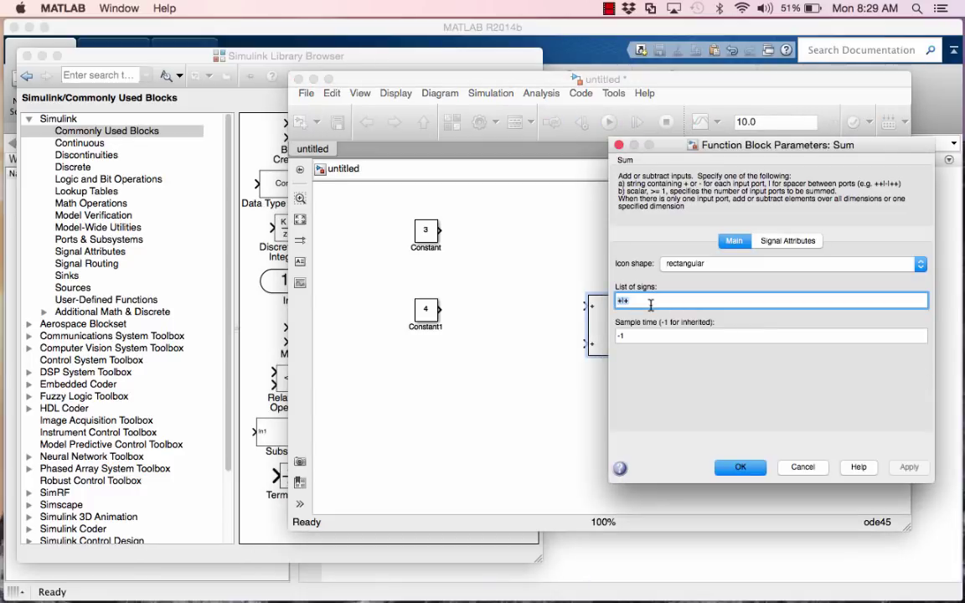
type("+-")
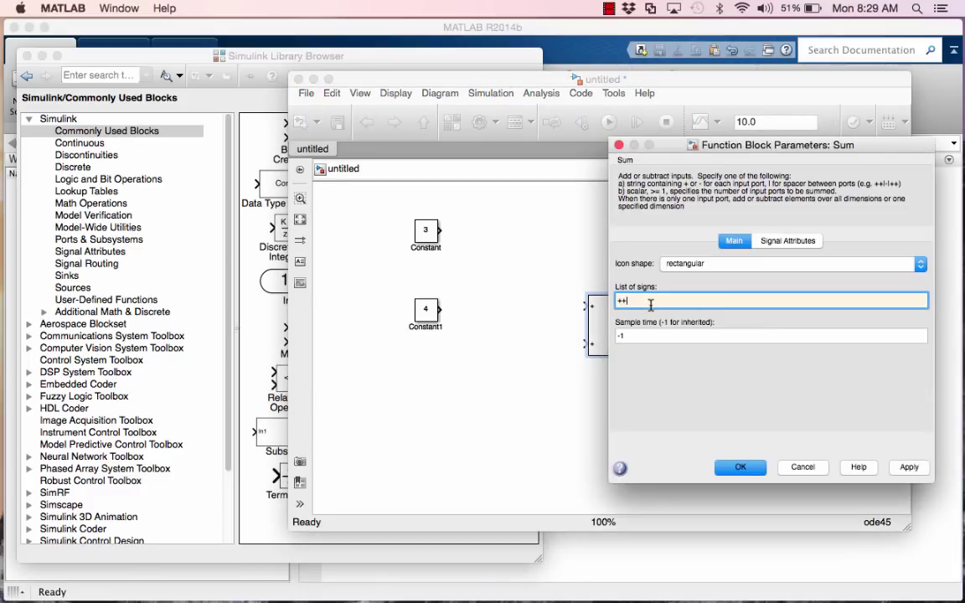
key("Return")
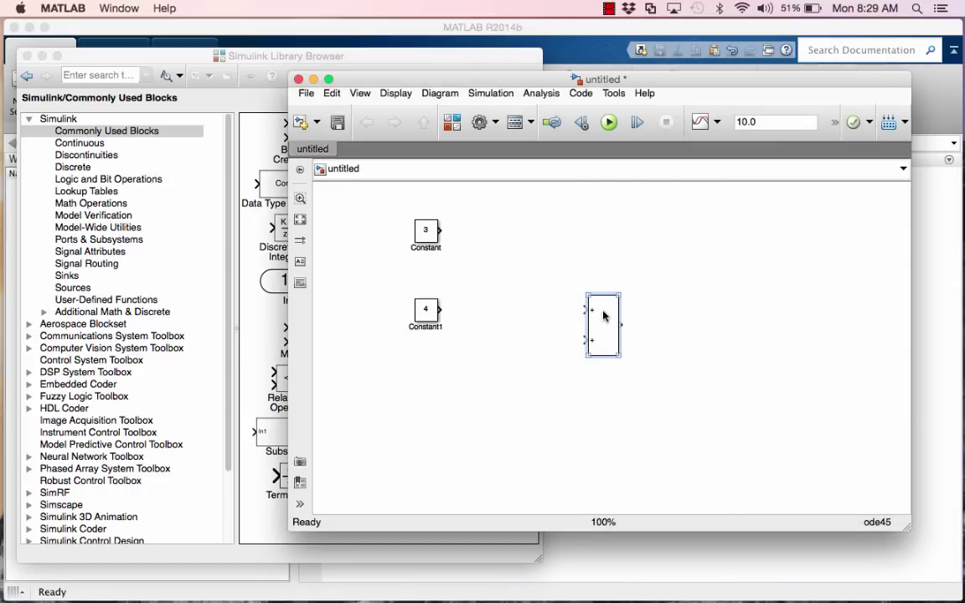
Move the Sum block up-left toward the constants and review its parameters and context menu
left_click_drag(600, 341, 560, 291)
double_click(562, 290)
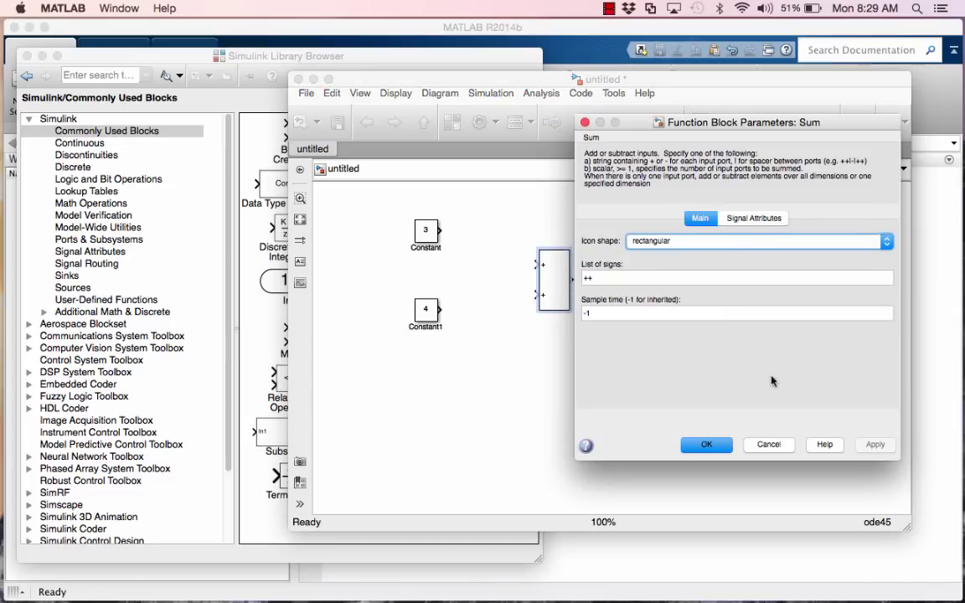
left_click(769, 445)
right_click(551, 278)
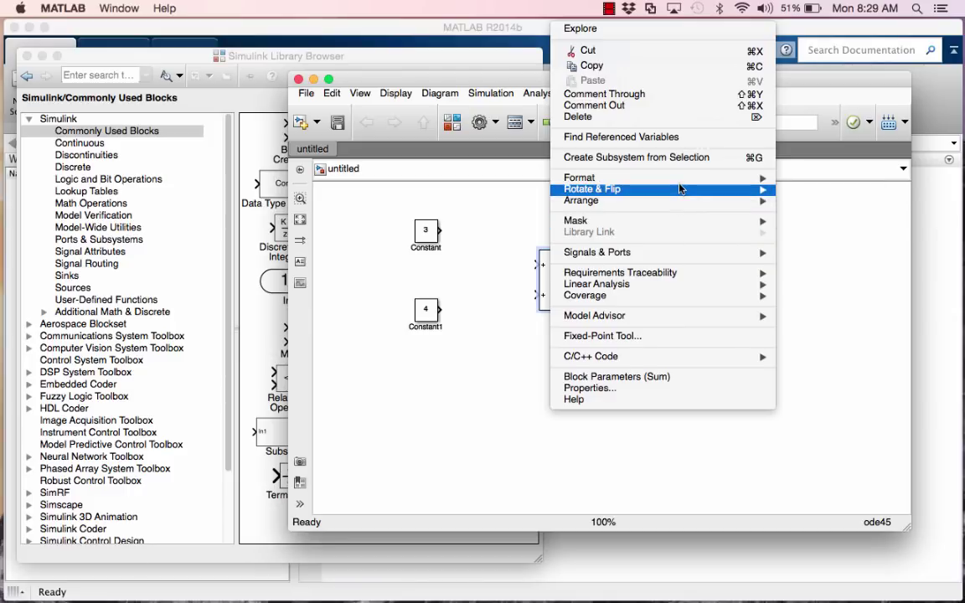
mouse_move(762, 195)
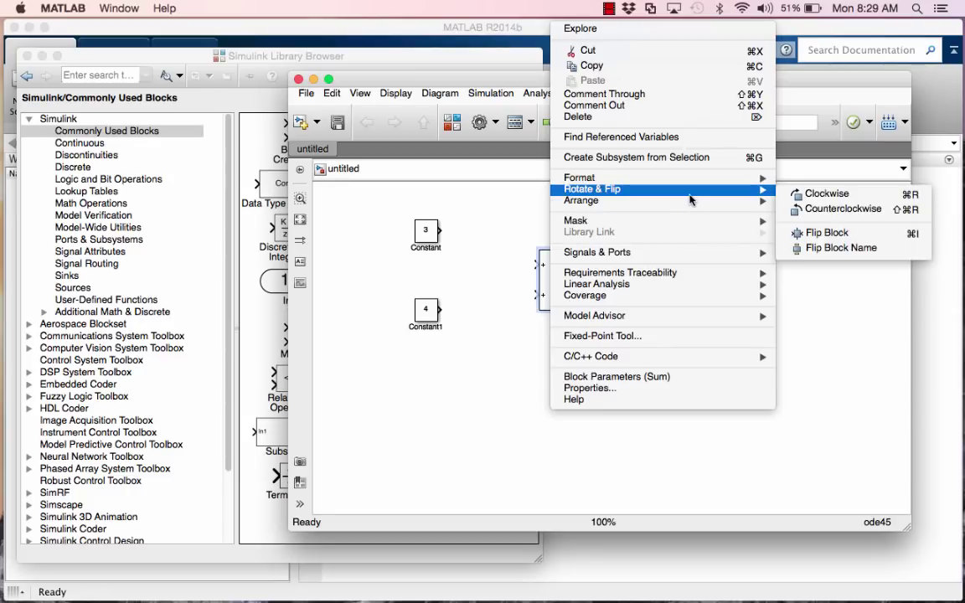
left_click(487, 389)
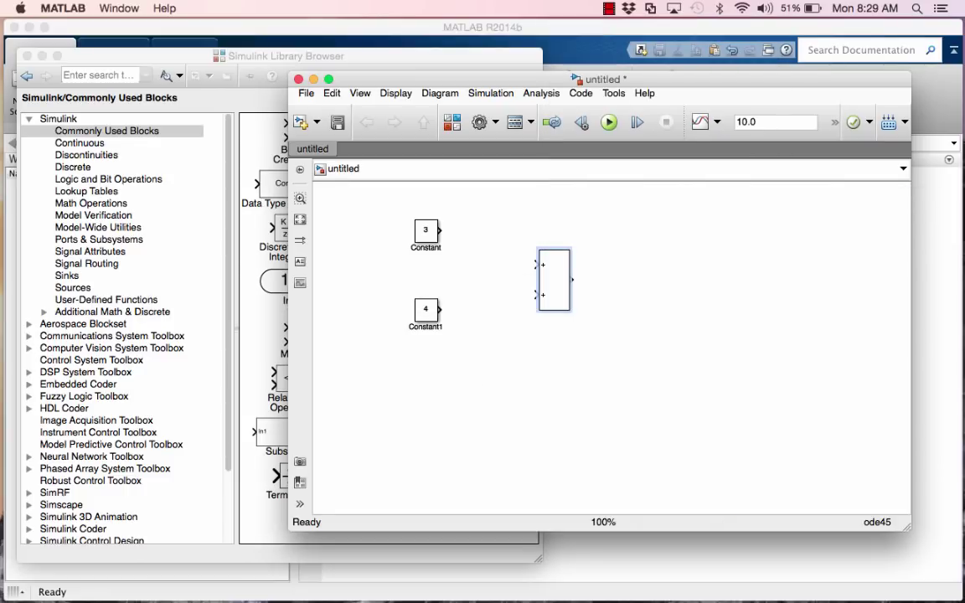
Wire Constant (3) into Sum's first + input and Constant1 (4) into its second
left_click(482, 234)
left_click(435, 229)
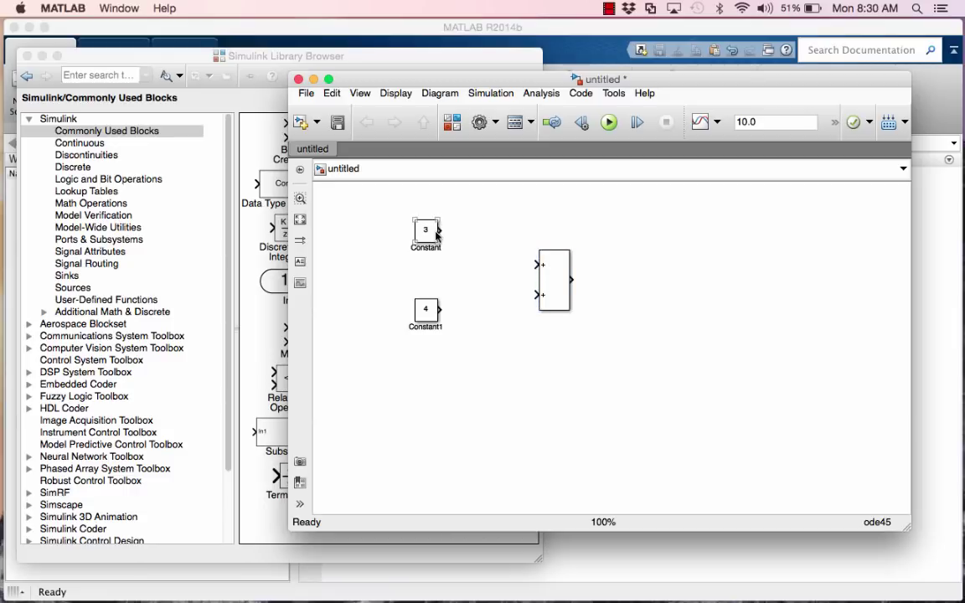
left_click(483, 263)
left_click_drag(441, 230, 539, 265)
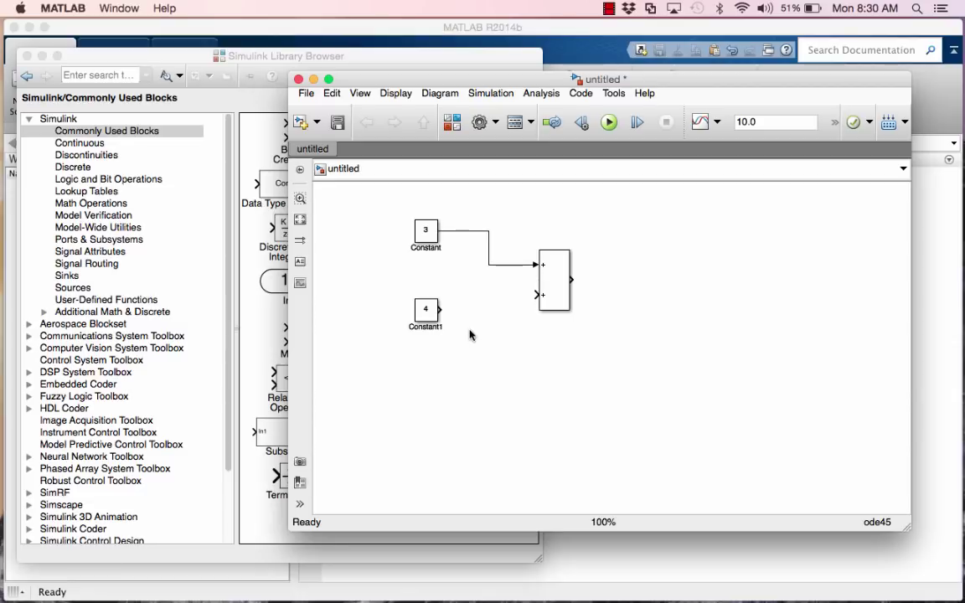
left_click(423, 310)
left_click(550, 284)
left_click(550, 284, "ctrl")
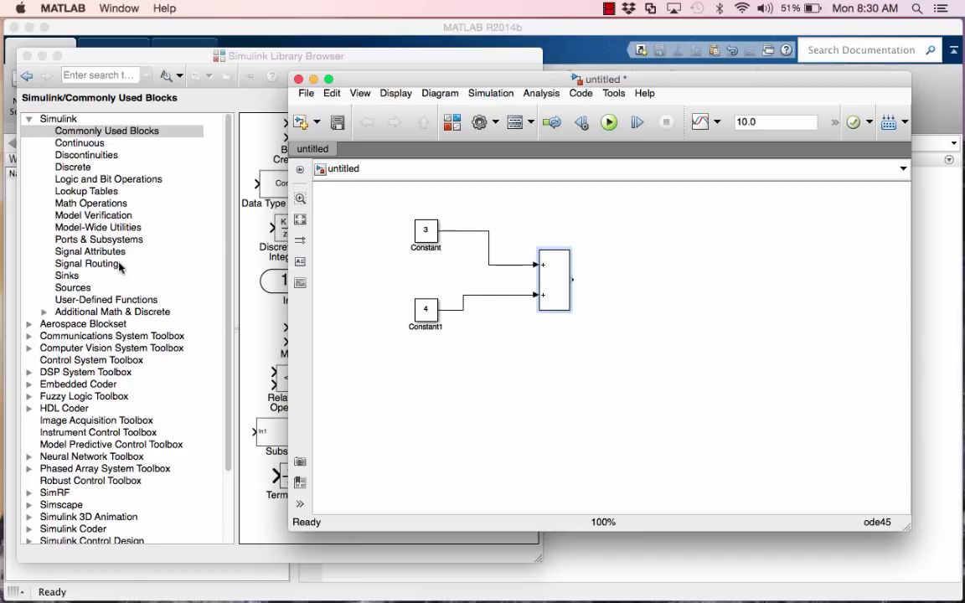
Add a Display block from Sinks right of Sum and connect the Sum output to it
left_click(67, 275)
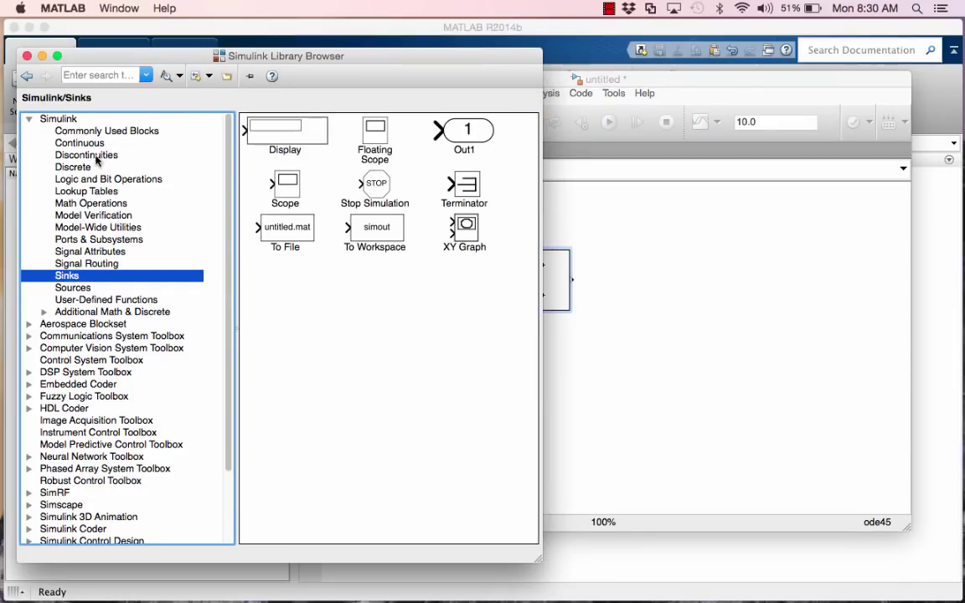
left_click(110, 128)
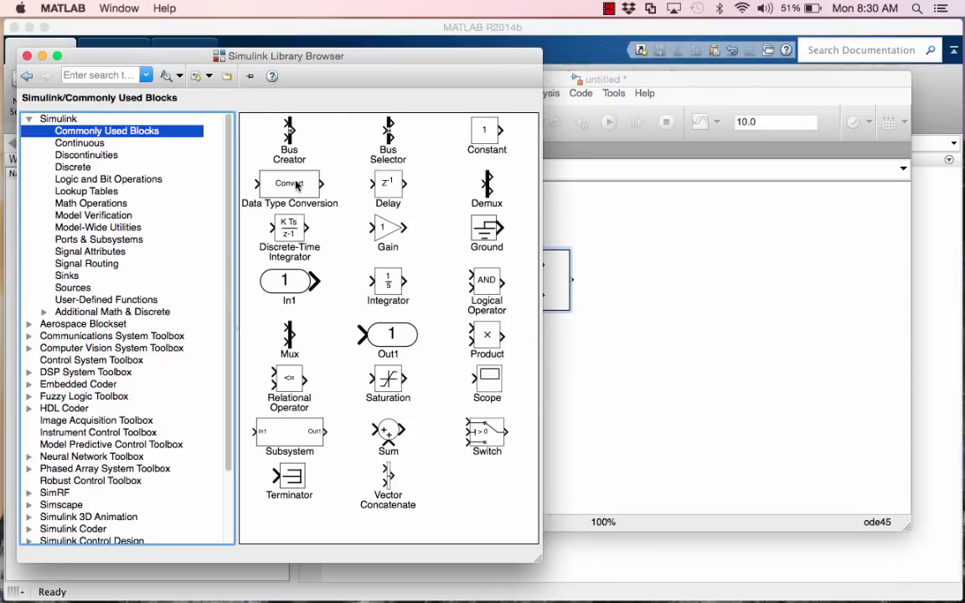
left_click(67, 276)
left_click_drag(280, 139, 680, 274)
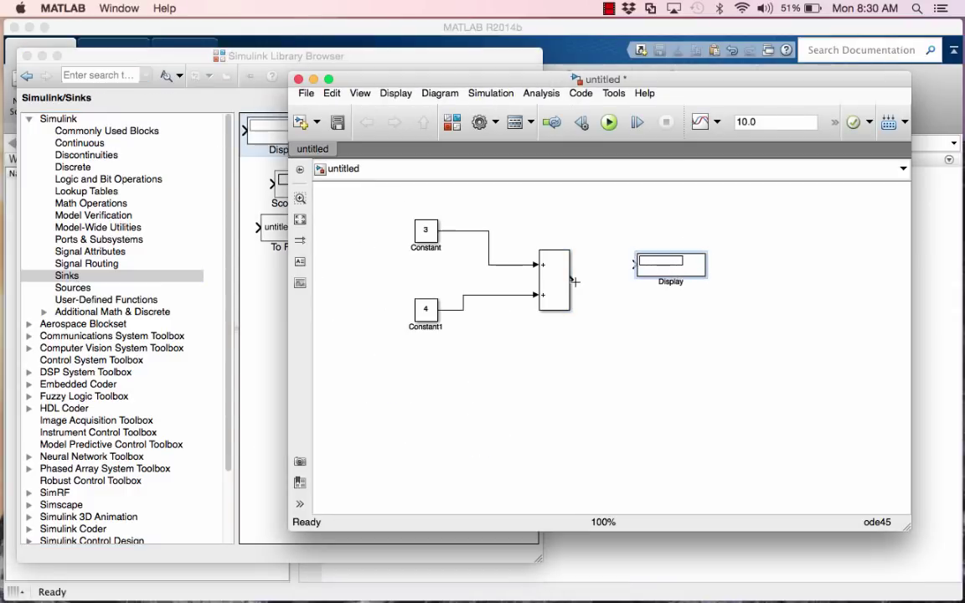
left_click_drag(571, 279, 634, 266)
Run the simulation with Cmd+T so the Display shows 7
left_click(663, 259)
key("super+t")
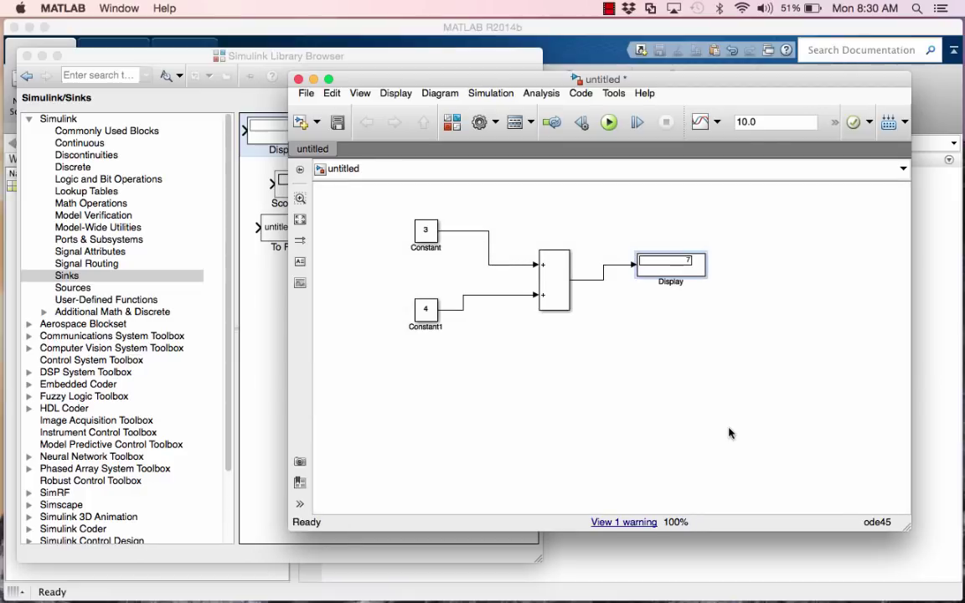
left_click(694, 278)
scroll(708, 284, "up", 3)
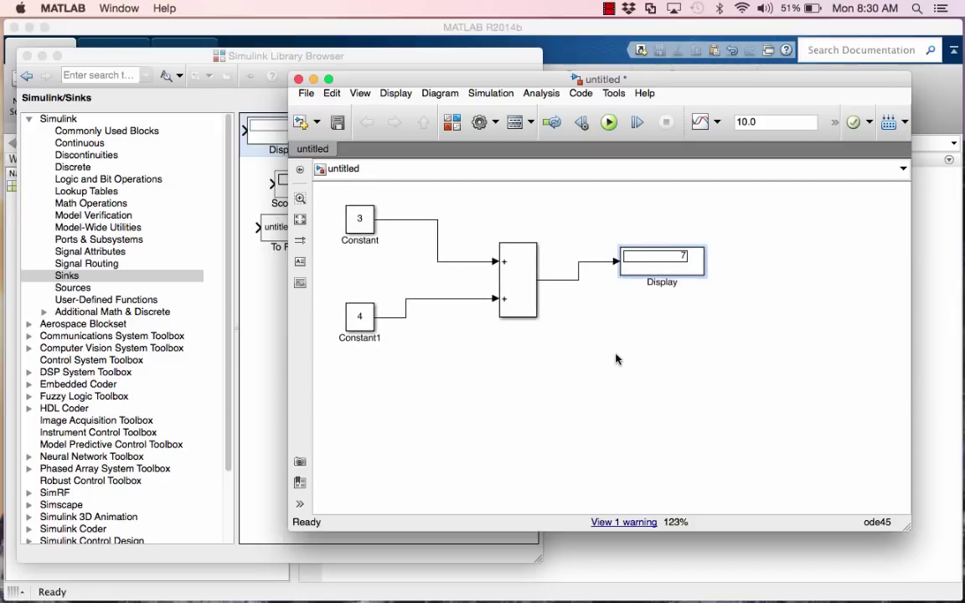
scroll(615, 358, "down", 3)
scroll(616, 358, "up", 4)
scroll(615, 359, "down", 1)
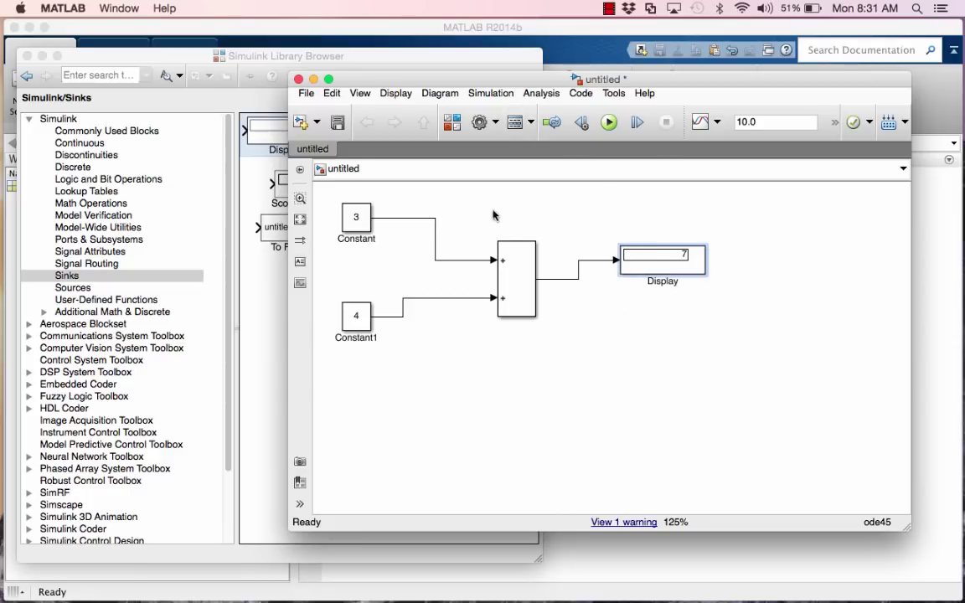
In Configuration Parameters set Max step size to 1e-3, then view Data Import/Export
left_click(489, 96)
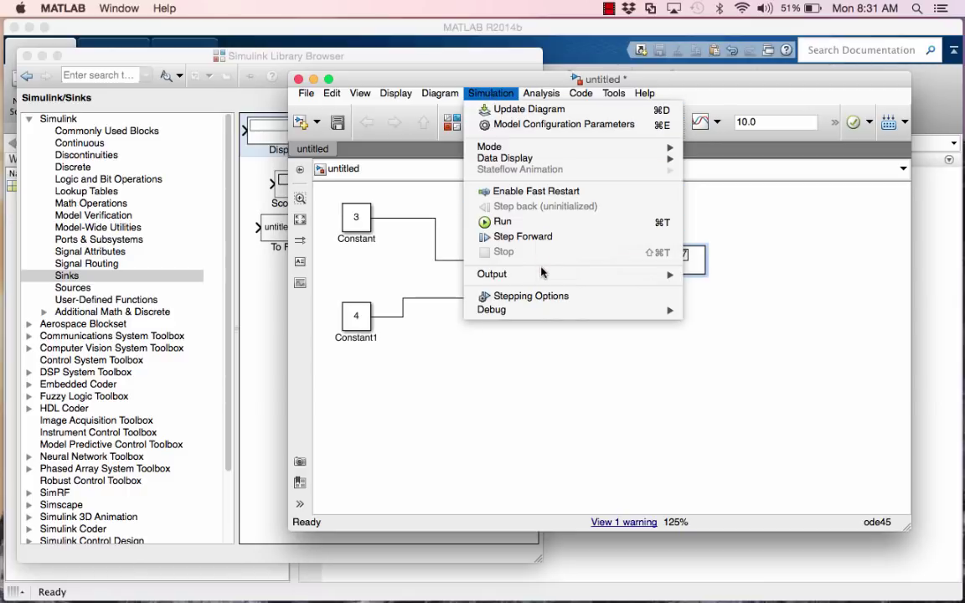
left_click(541, 126)
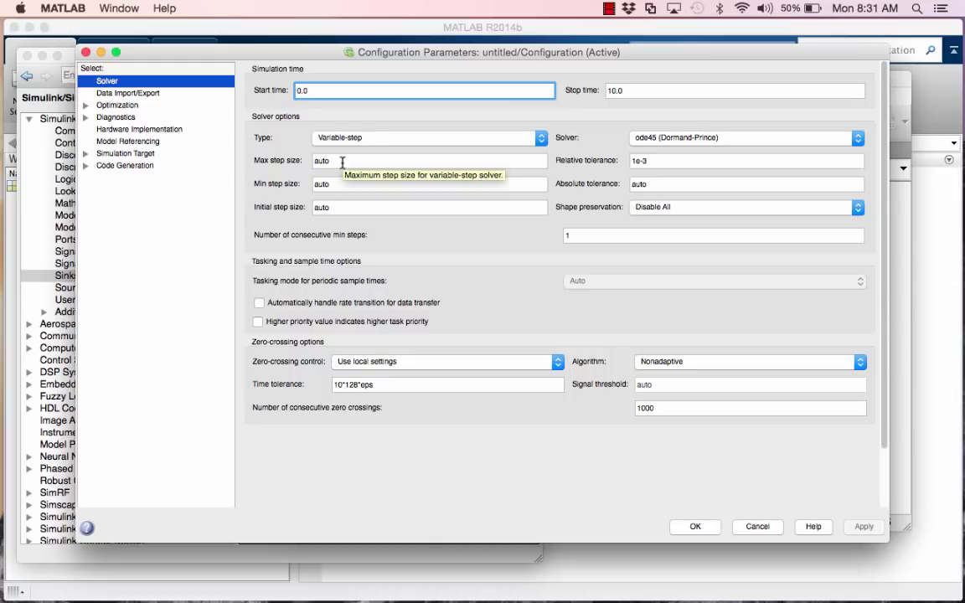
left_click(340, 161)
key("super+a")
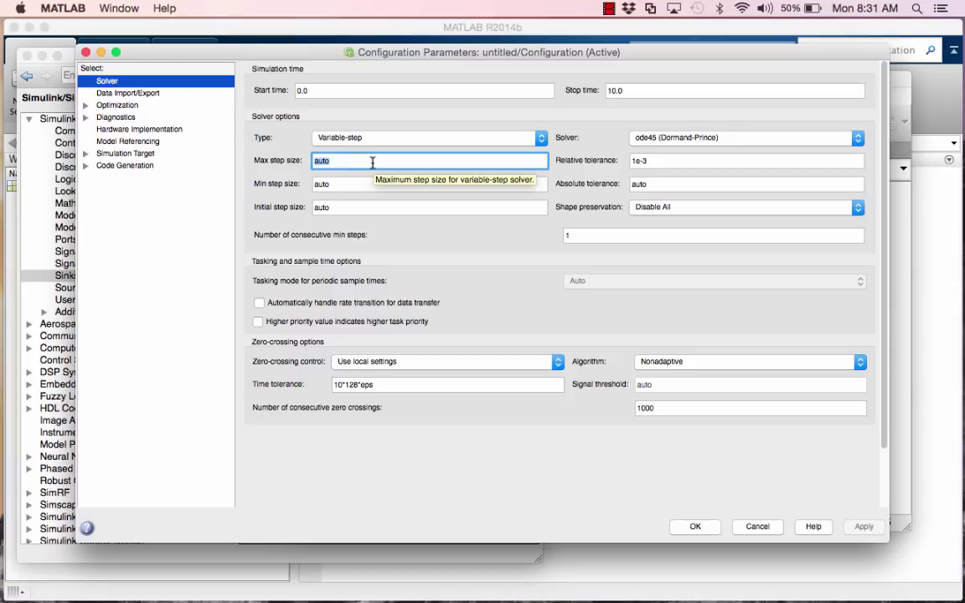
type("1e-3")
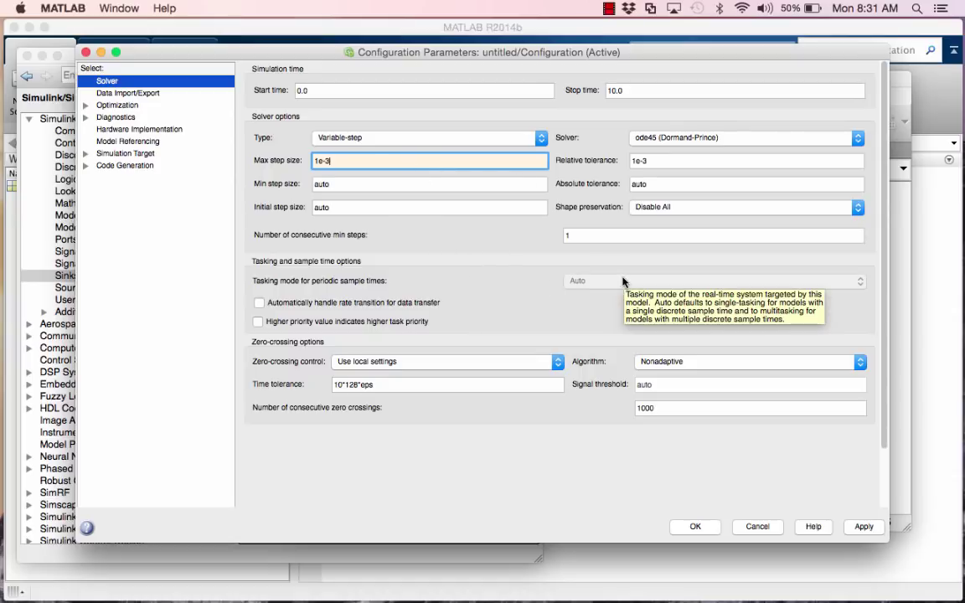
left_click(154, 93)
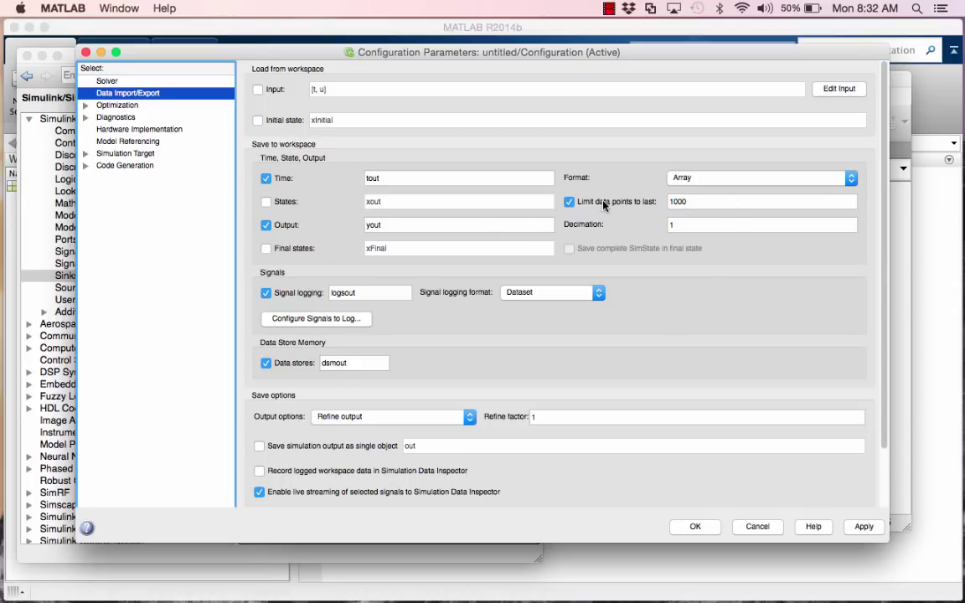
Turn off the last-1000-data-points limit under Data Import/Export and accept the configuration
double_click(690, 201)
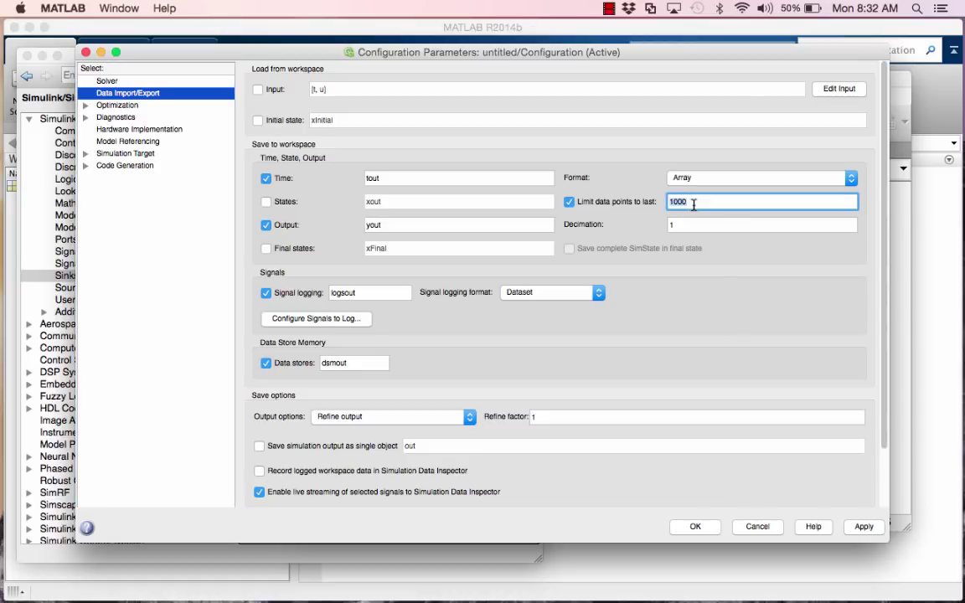
left_click(569, 201)
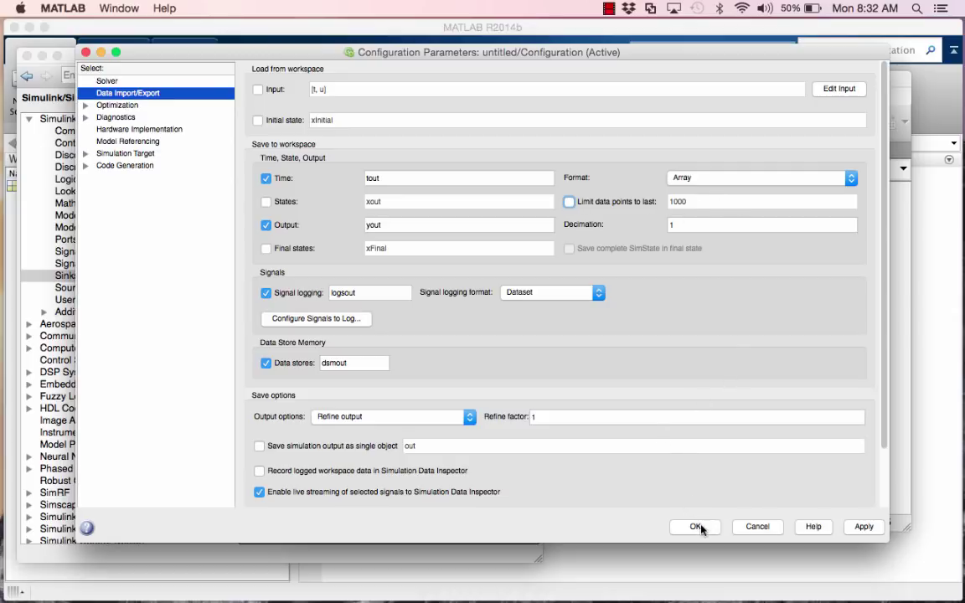
left_click(125, 93)
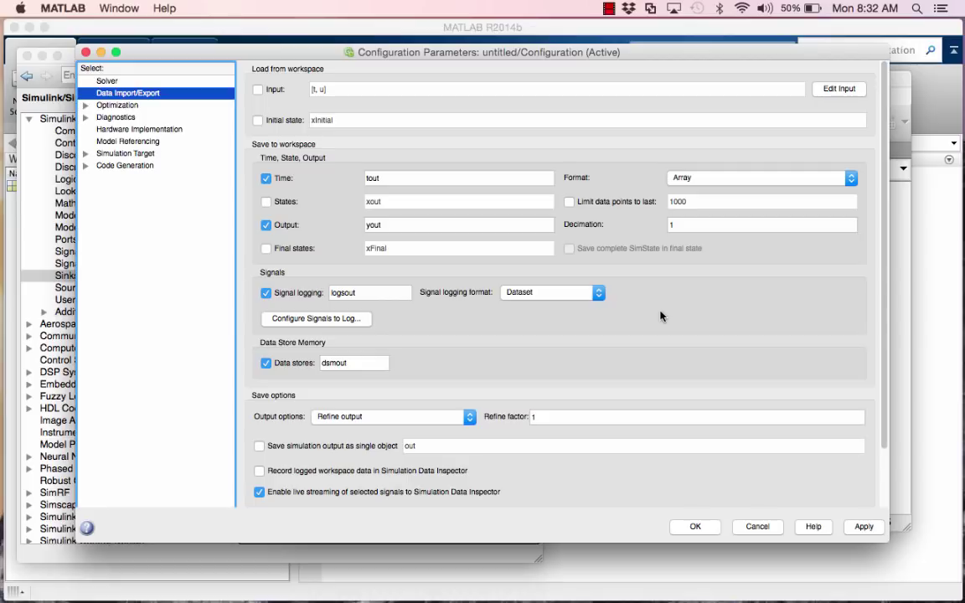
left_click(698, 525)
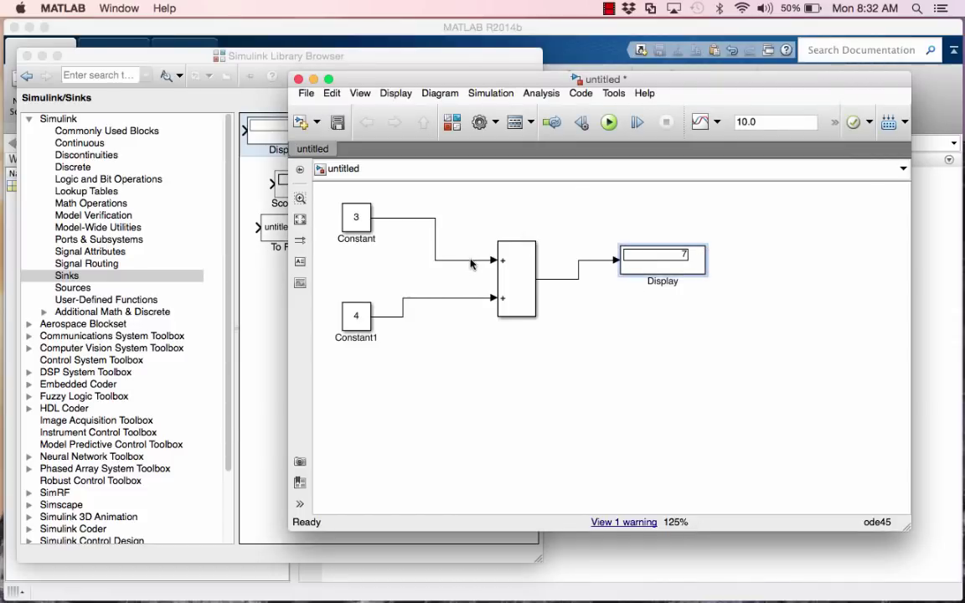
Delete the Constant (3) and Constant1 (4) blocks feeding the Sum
left_click(434, 238)
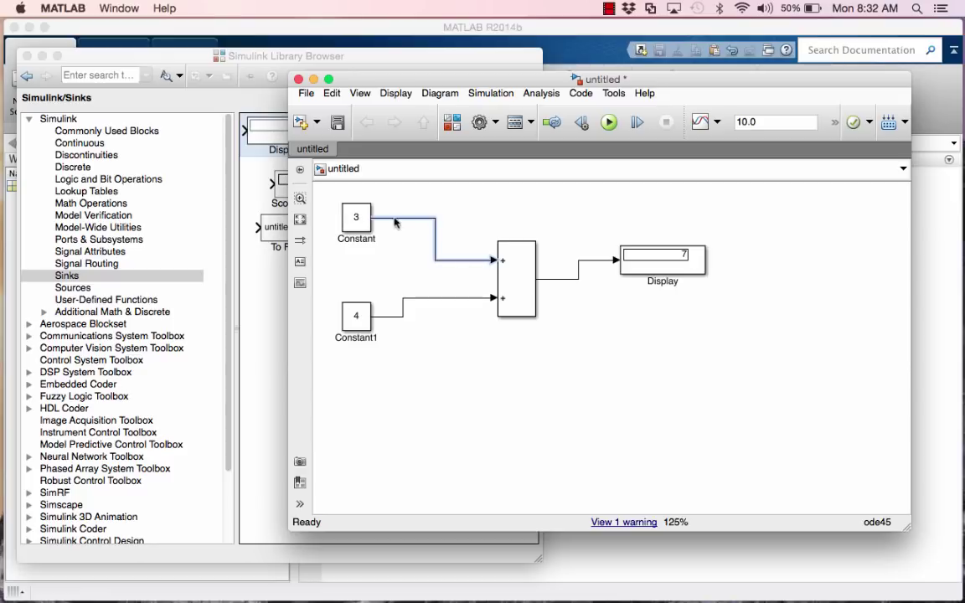
left_click(344, 227)
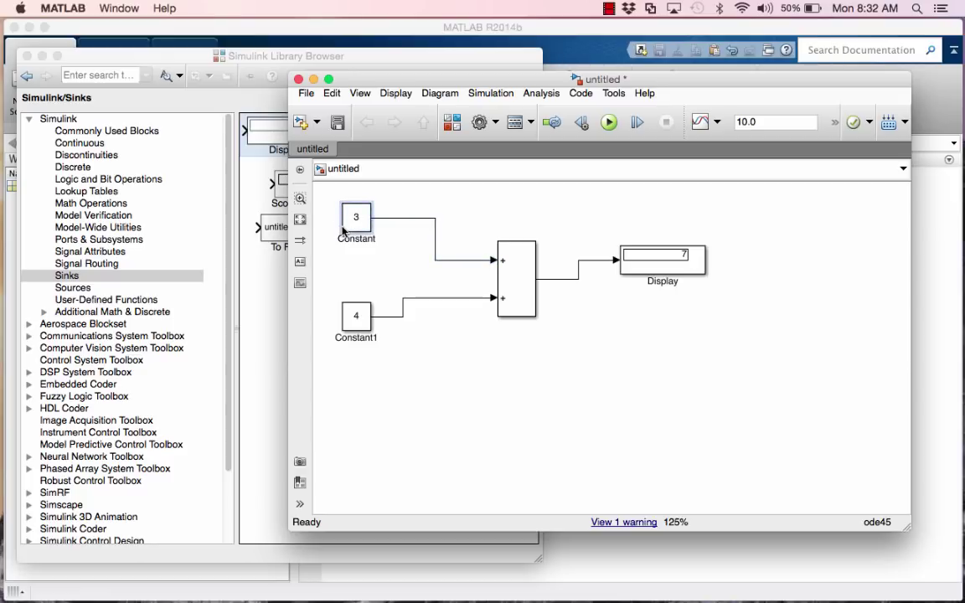
key("Delete")
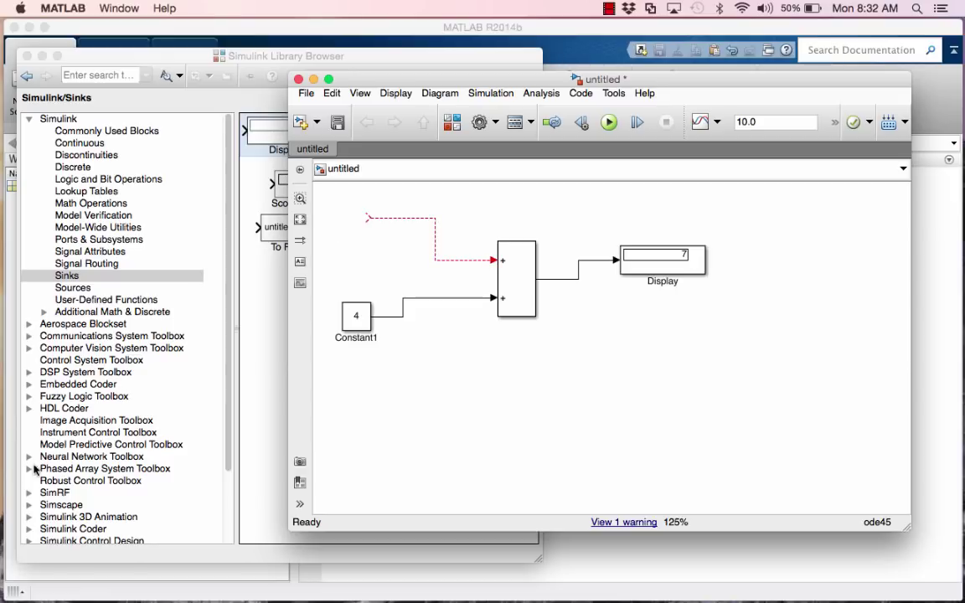
left_click(349, 326)
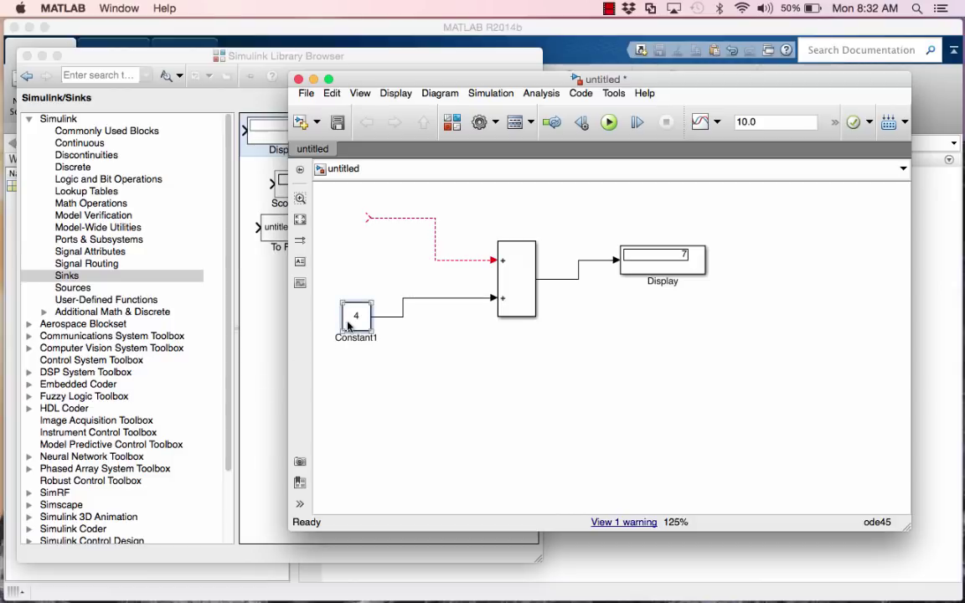
key("Delete")
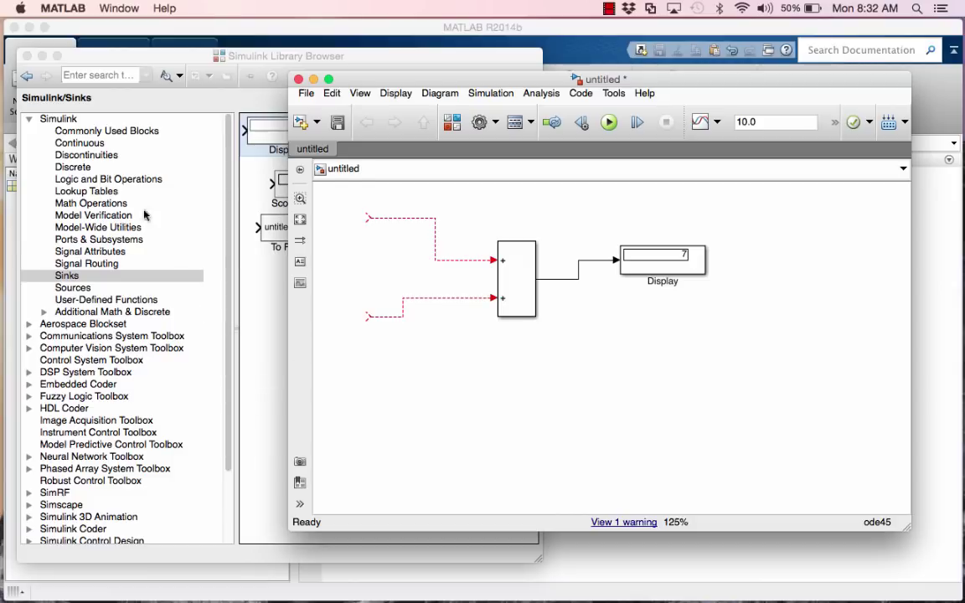
Add a Step block from Sources with final value 3
left_click(102, 130)
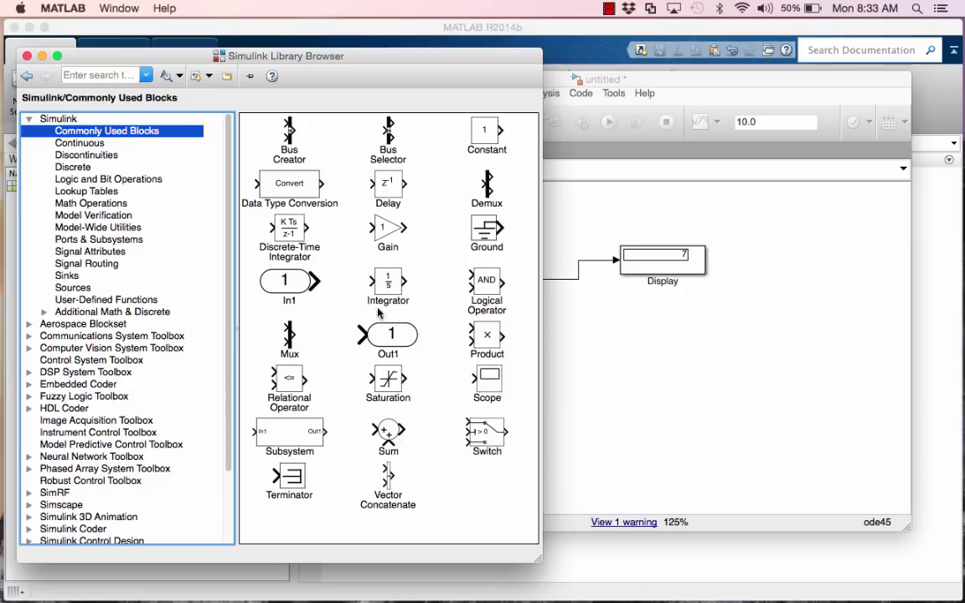
left_click(72, 288)
scroll(339, 426, "down", 5)
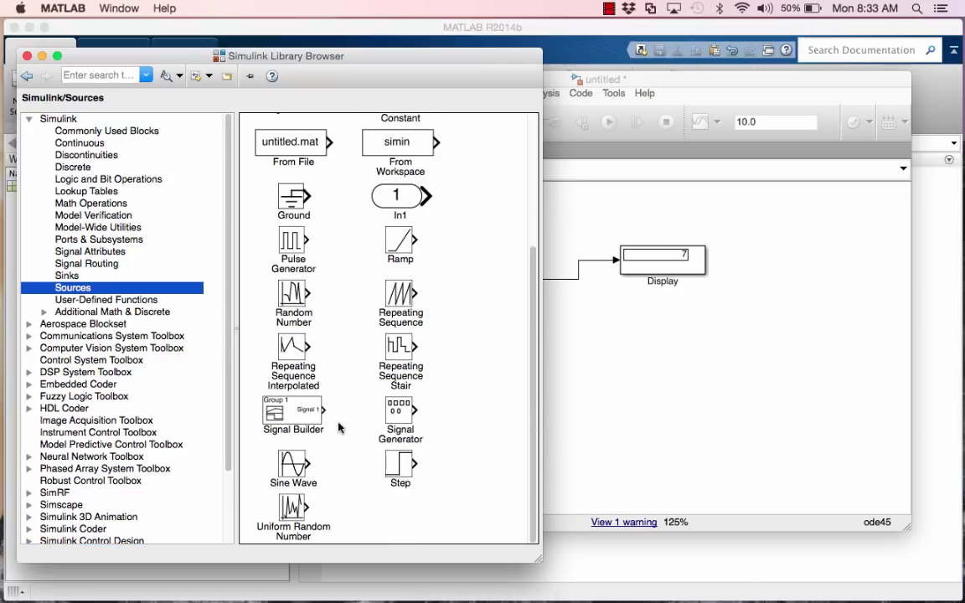
left_click_drag(398, 463, 354, 220)
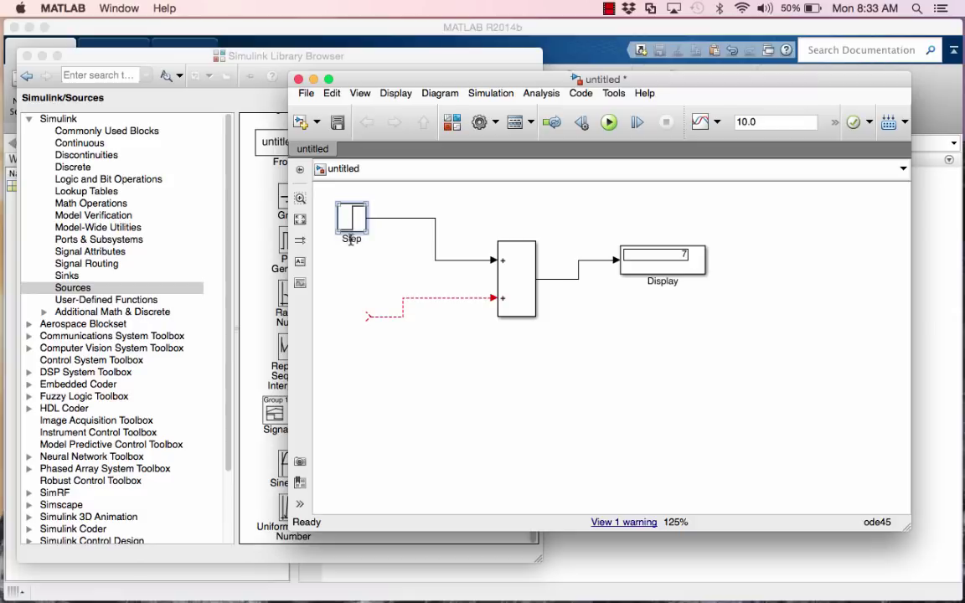
double_click(351, 219)
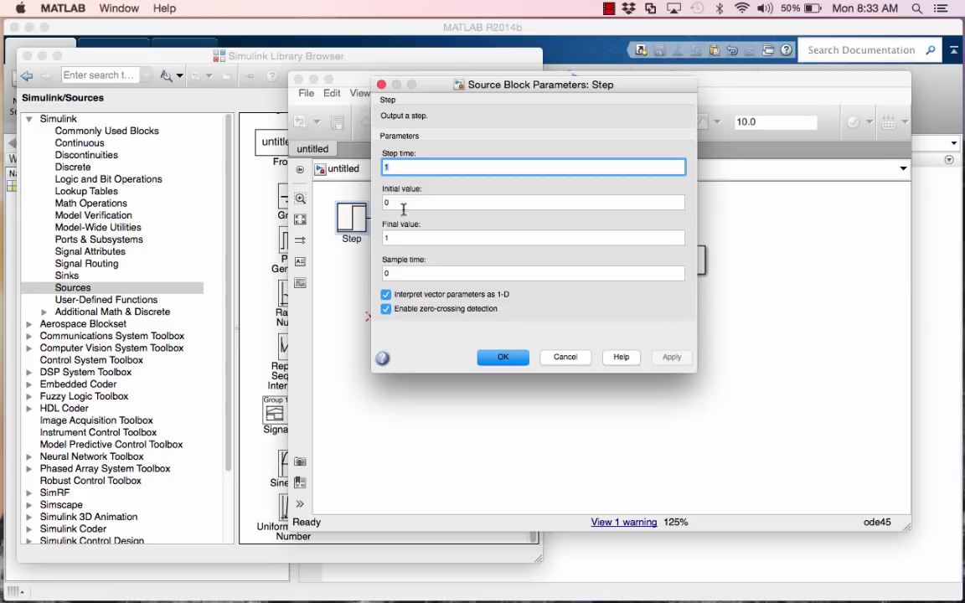
double_click(400, 239)
type("3")
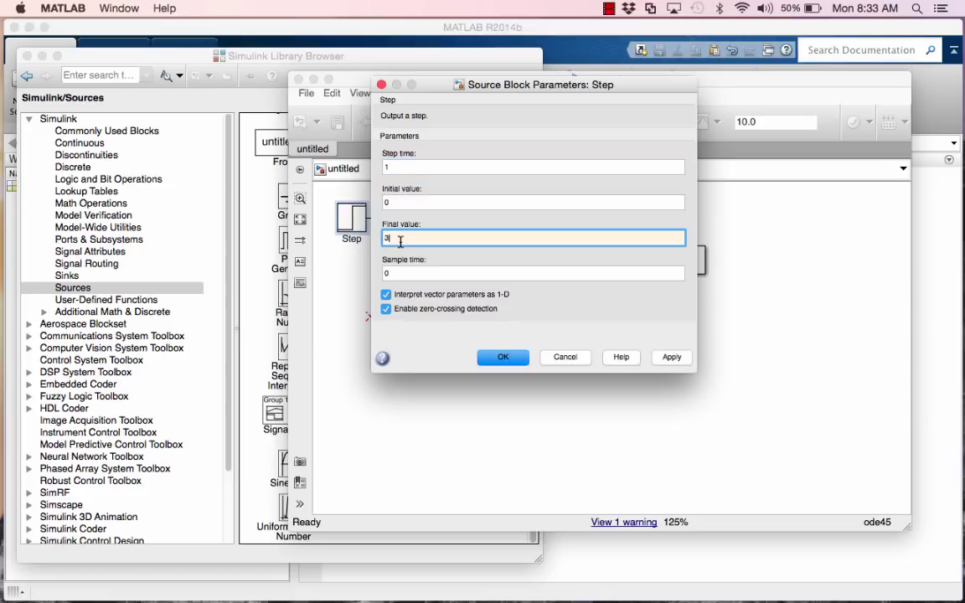
left_click(502, 357)
Copy it as Step1 into the Sum's second input with step time 4 and final value 4
left_click_drag(353, 218, 346, 319)
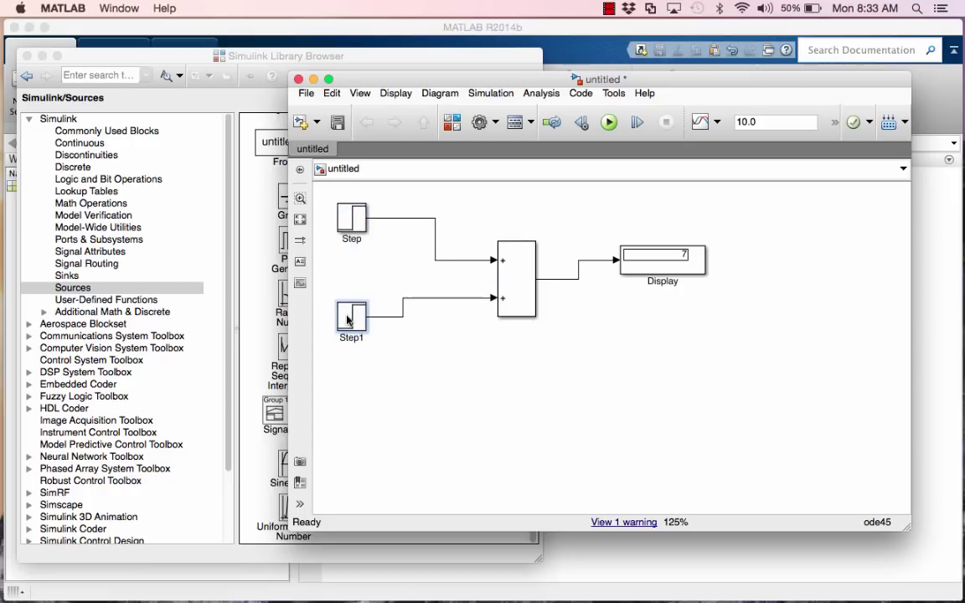
double_click(347, 319)
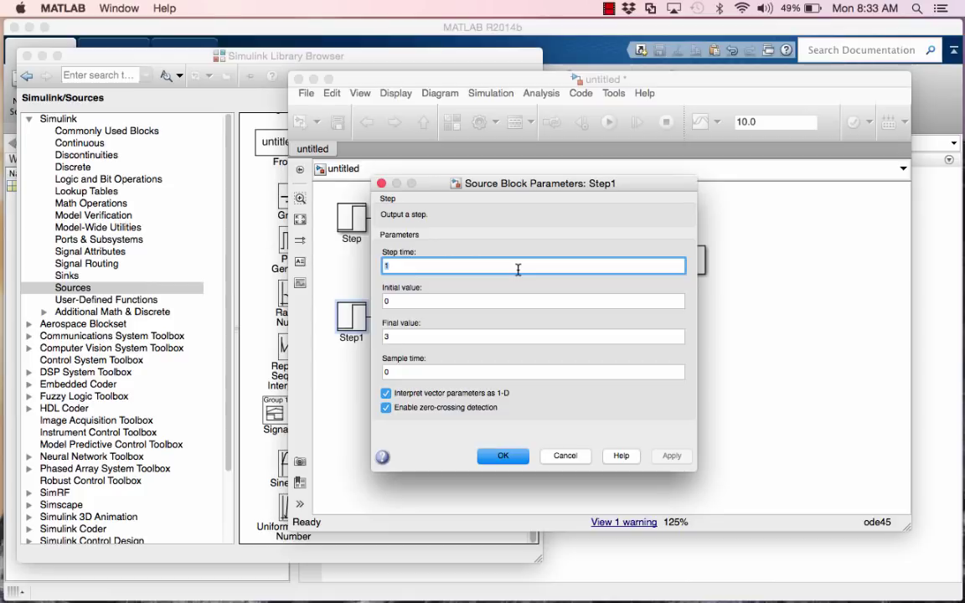
type("4")
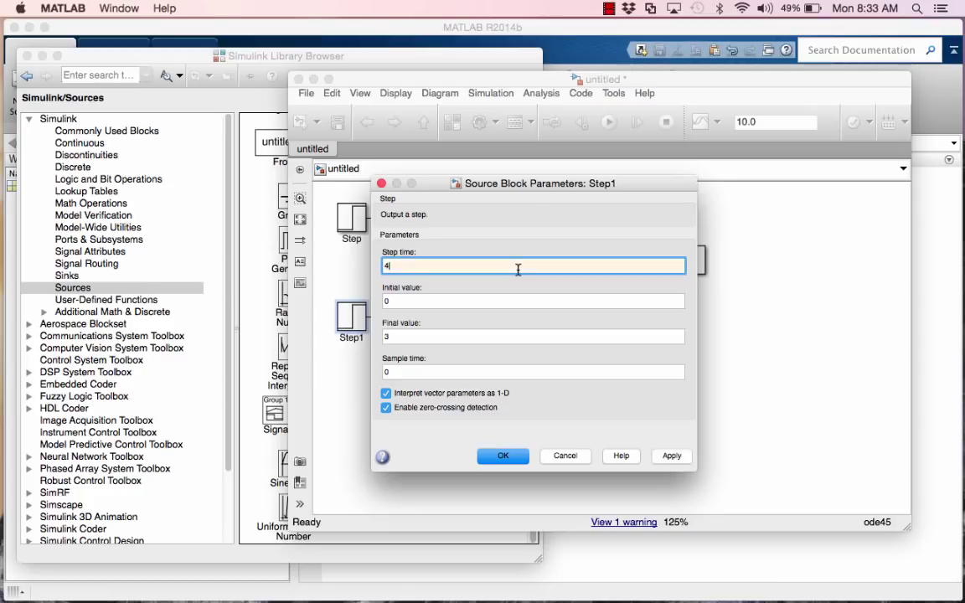
left_click(414, 336)
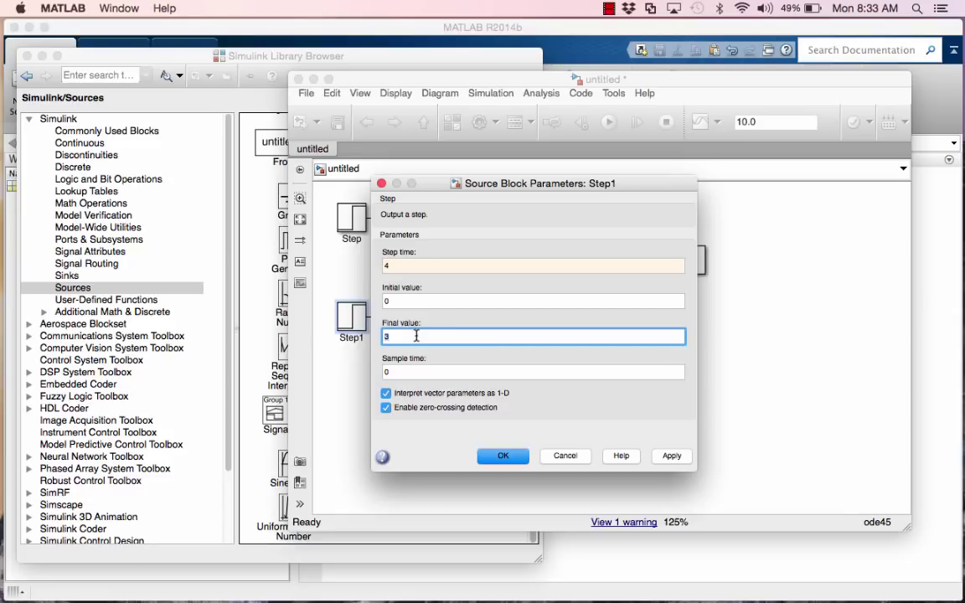
key("BackSpace")
type("4")
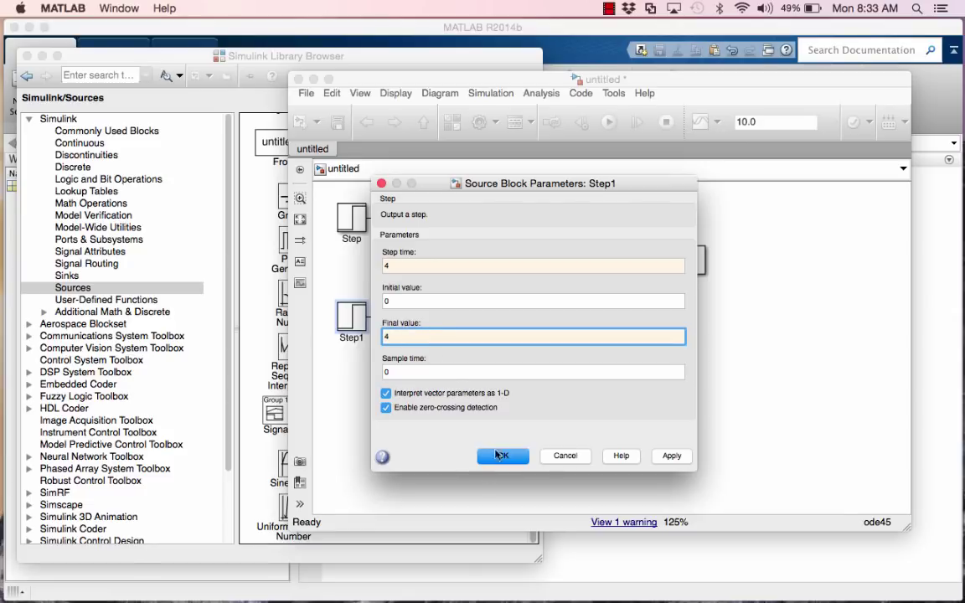
left_click(502, 456)
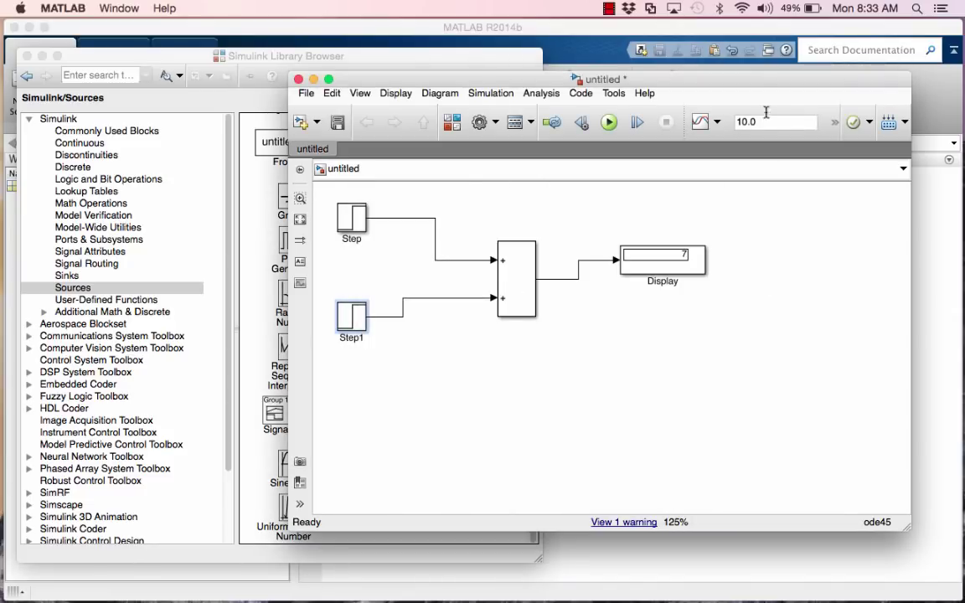
Delete the Display block and wire a Scope from Sinks to the Sum output
left_click(685, 254)
key("BackSpace")
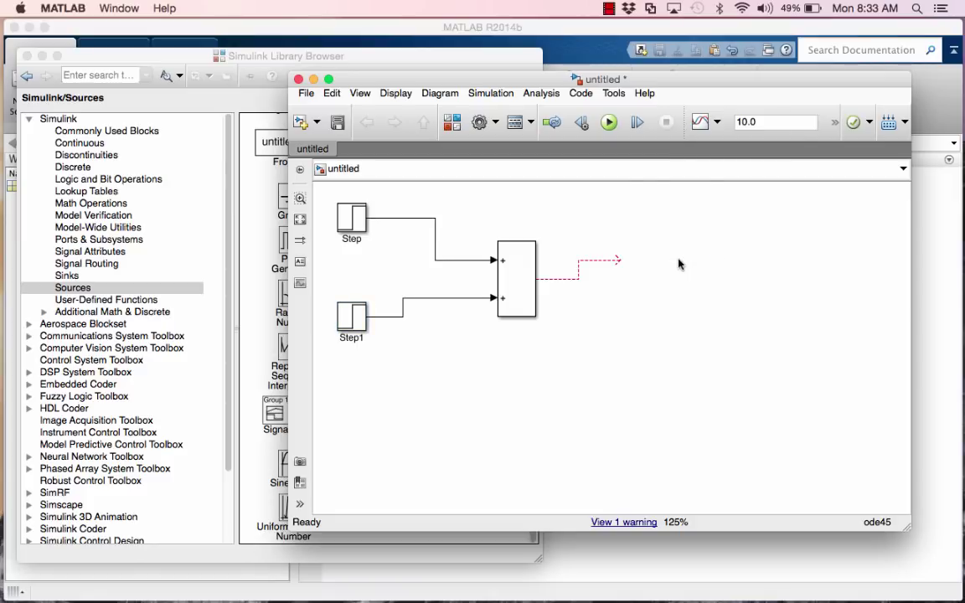
left_click(74, 275)
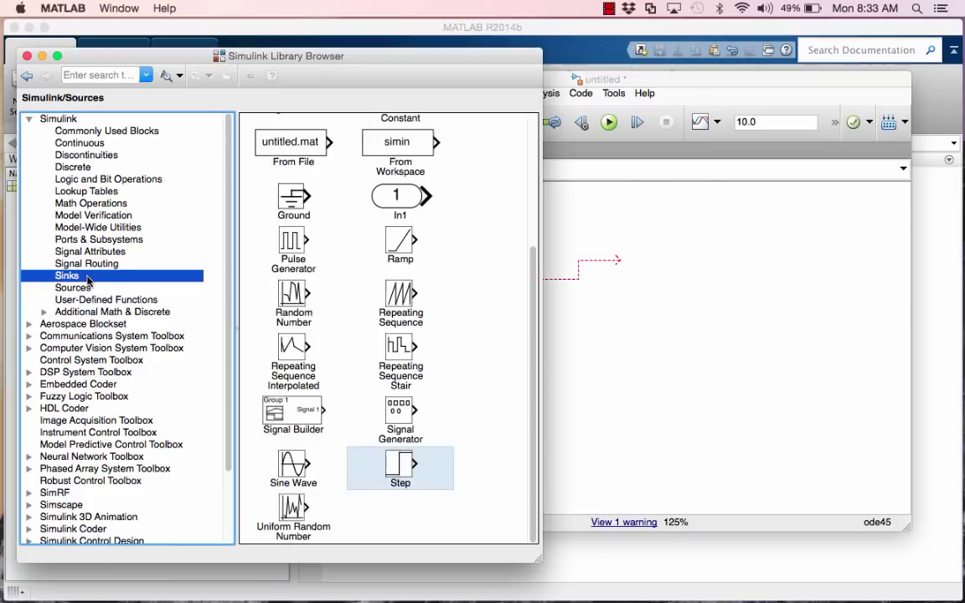
left_click(290, 189)
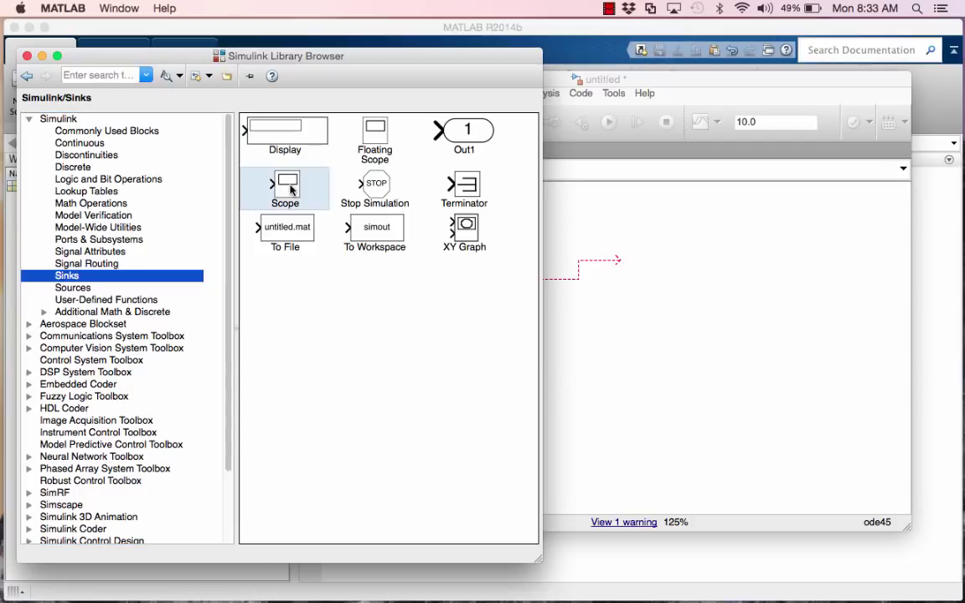
left_click_drag(287, 189, 658, 261)
left_click(630, 307)
left_click_drag(624, 262, 634, 255)
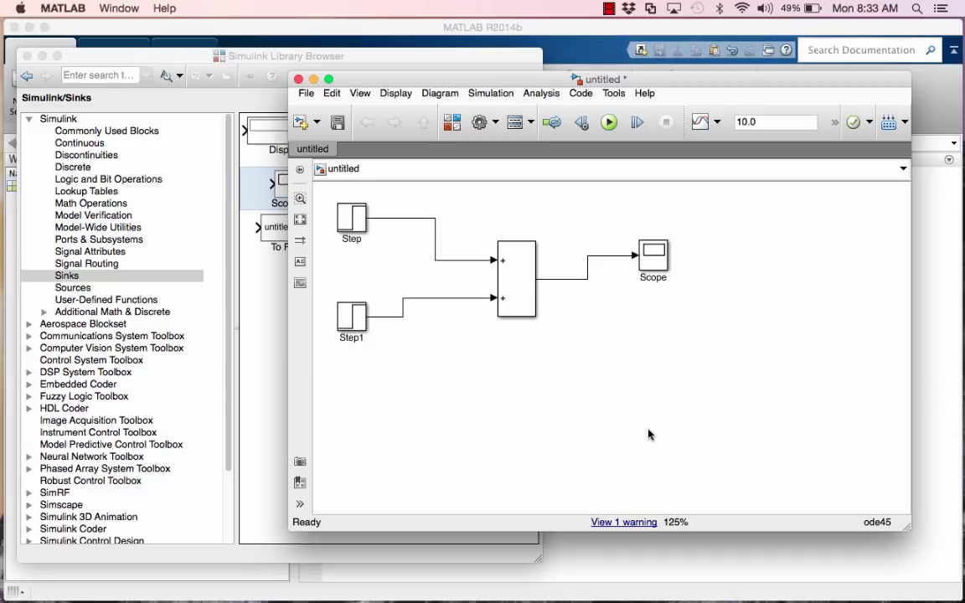
left_click(667, 264)
Open the Scope window, remove its 5000-point history limit, and enlarge the plot
double_click(654, 256)
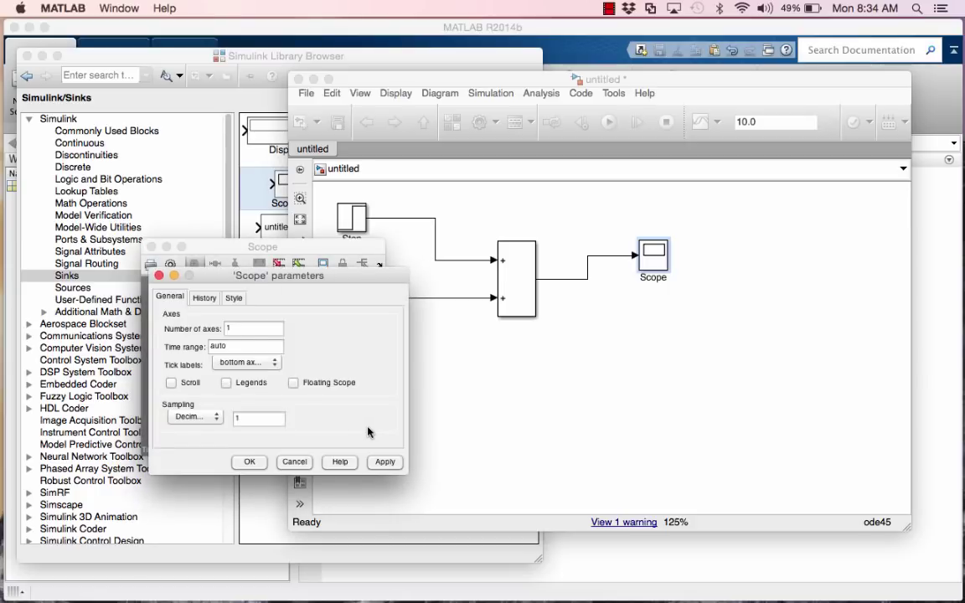
left_click(204, 298)
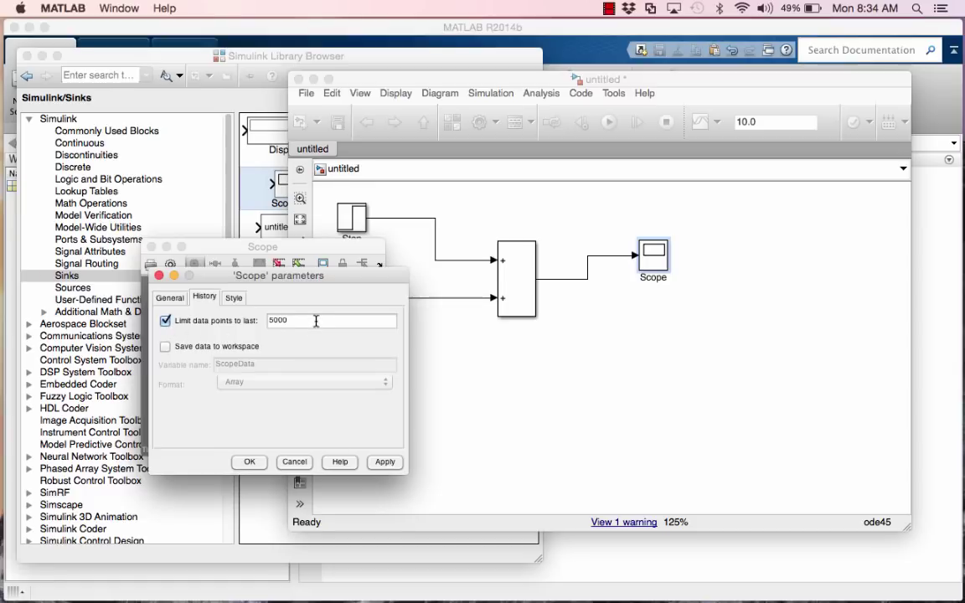
left_click(165, 321)
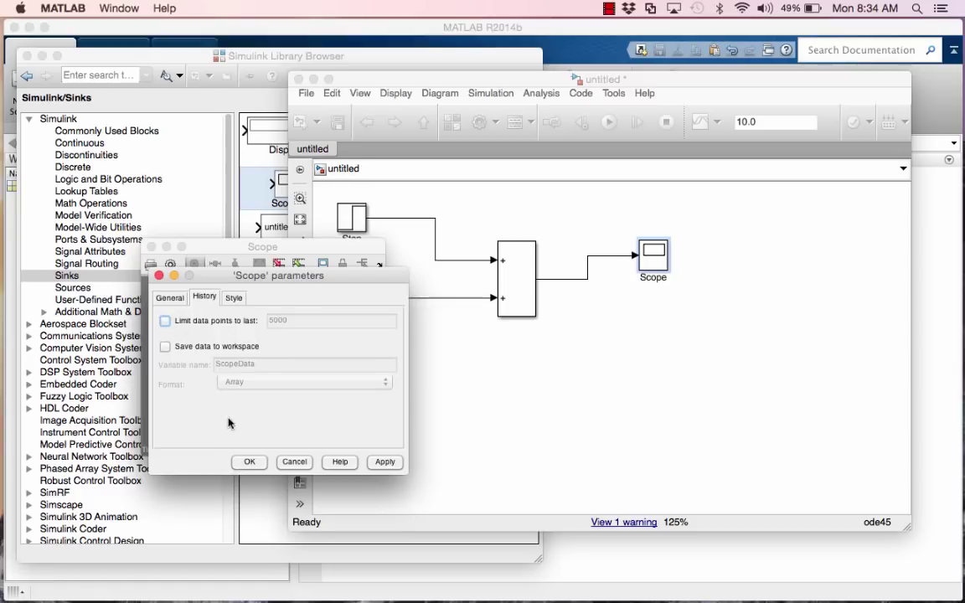
left_click(250, 462)
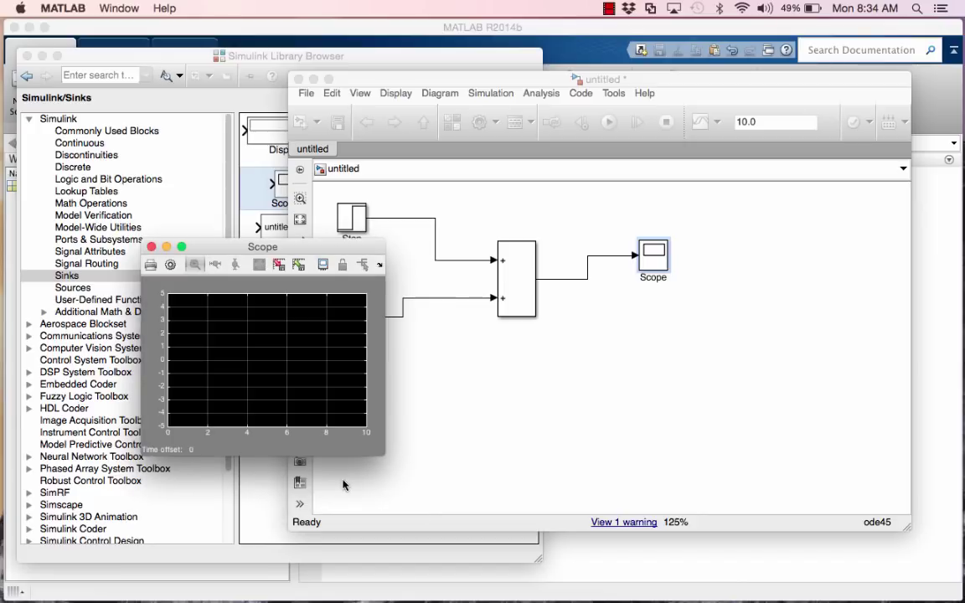
left_click_drag(316, 247, 277, 275)
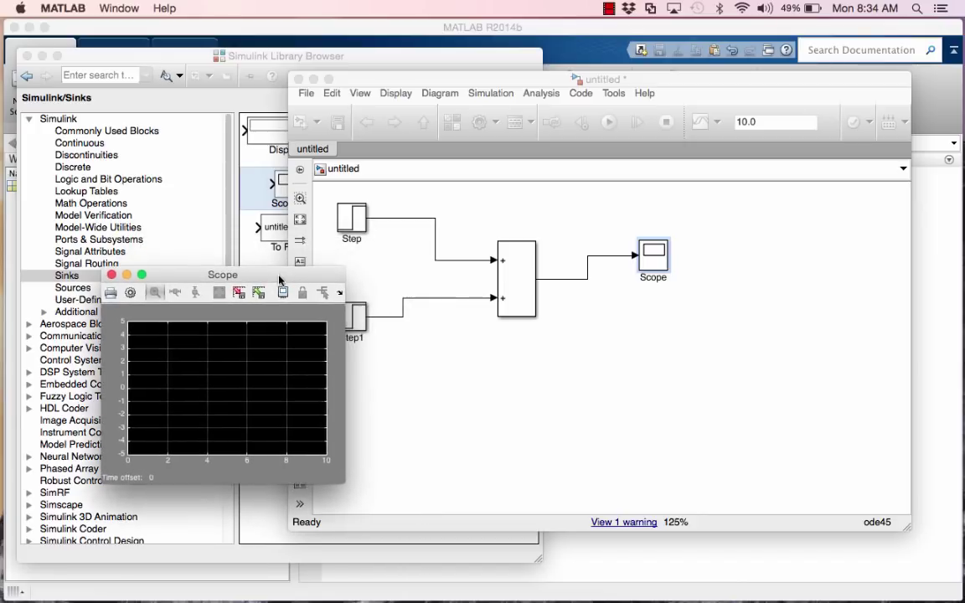
left_click_drag(343, 482, 417, 550)
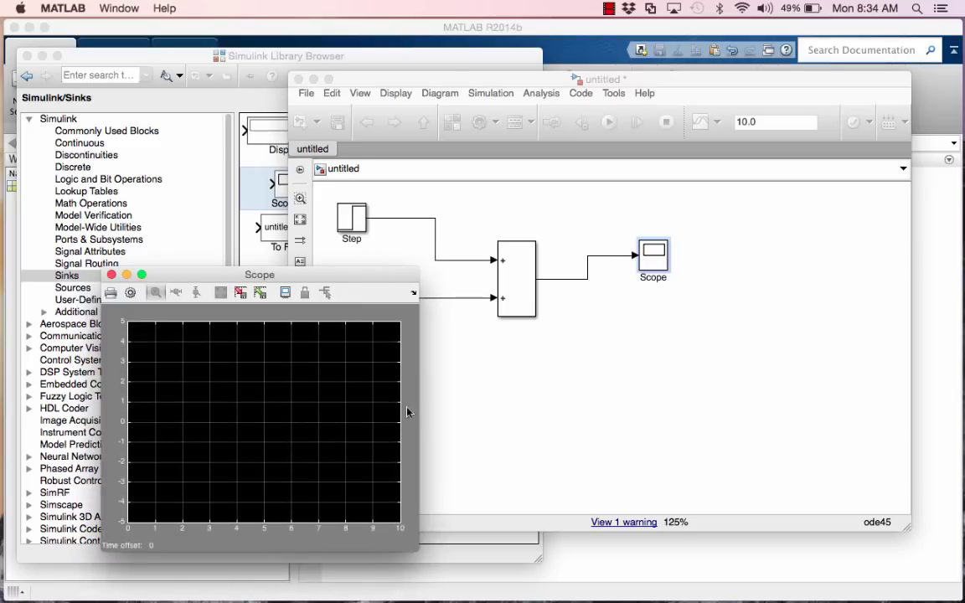
left_click(509, 79)
Run the simulation and autoscale the Scope to show the sum stepping to 3, then 7
key("super+t")
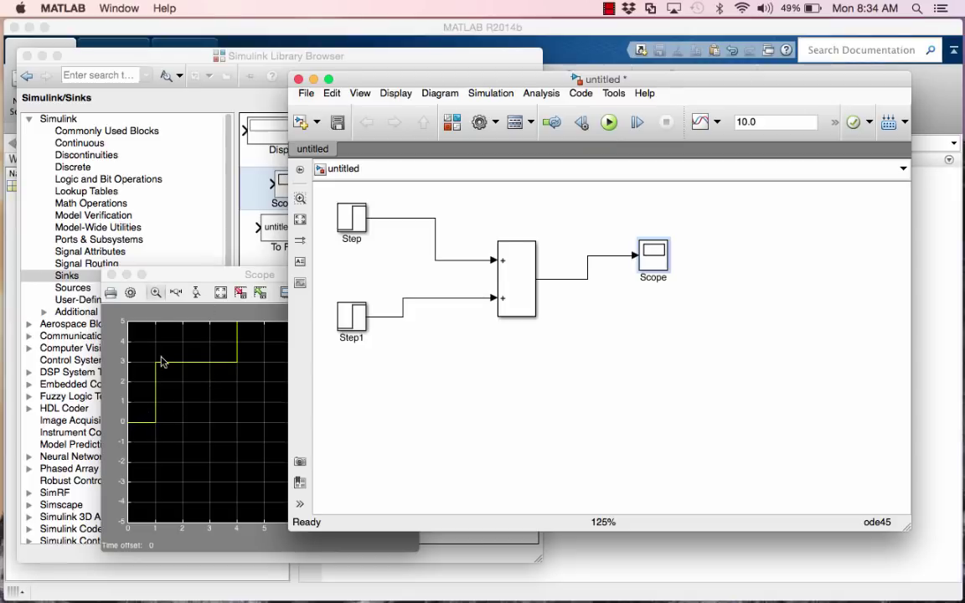
left_click(245, 379)
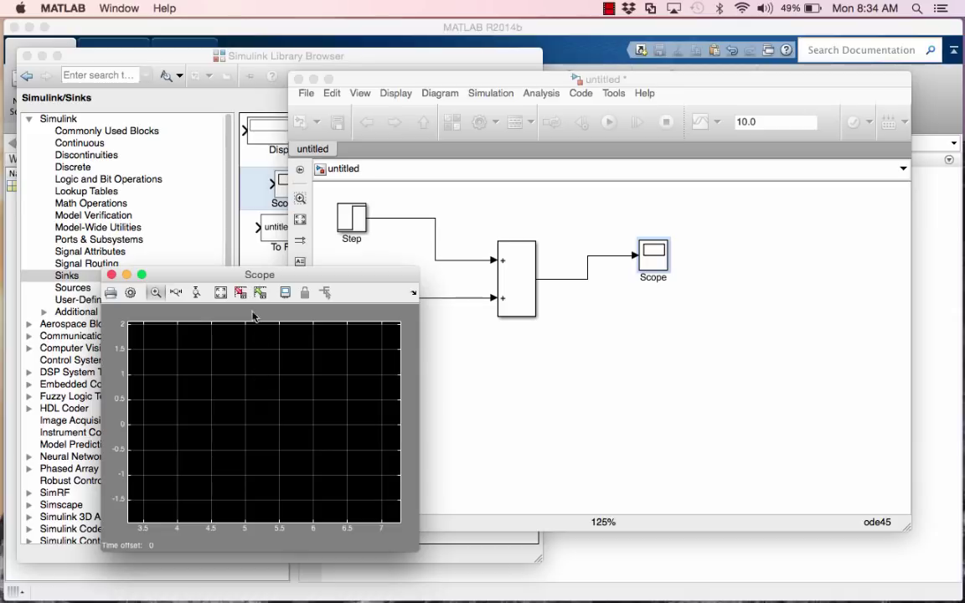
left_click(222, 293)
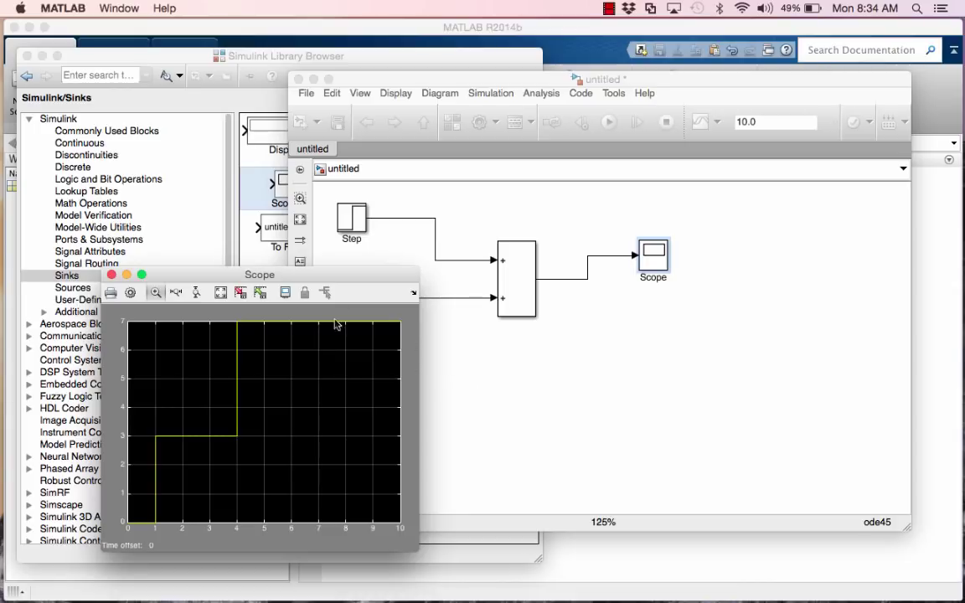
left_click(678, 399)
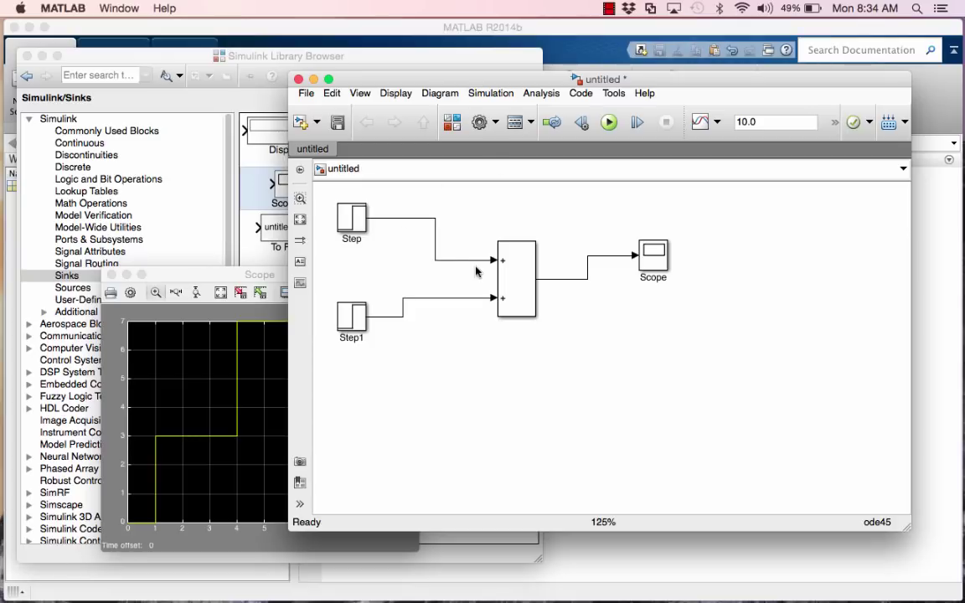
left_click(413, 220)
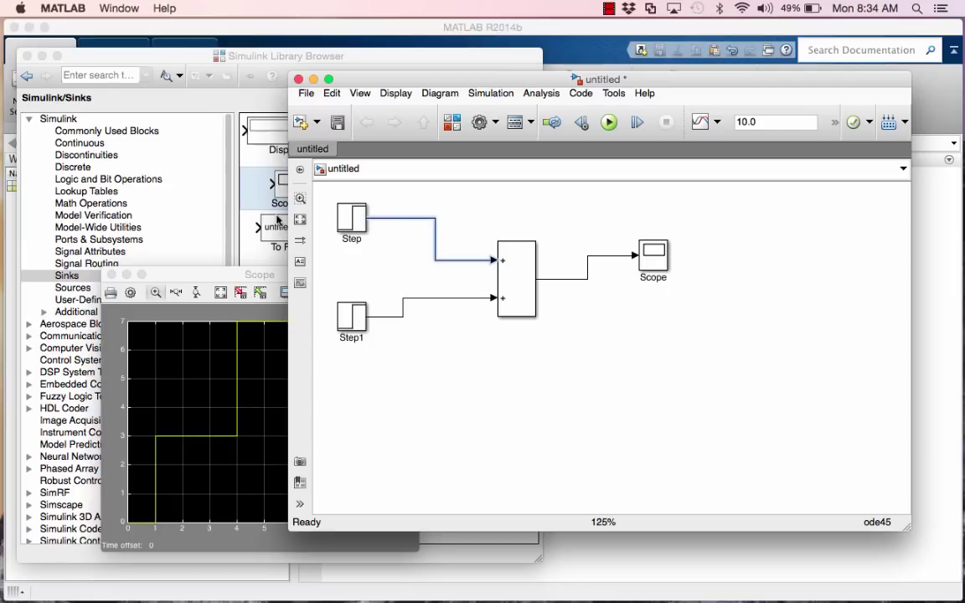
Add a Gain block with gain 3 from Commonly Used Blocks onto the Step-to-Sum line
left_click(248, 198)
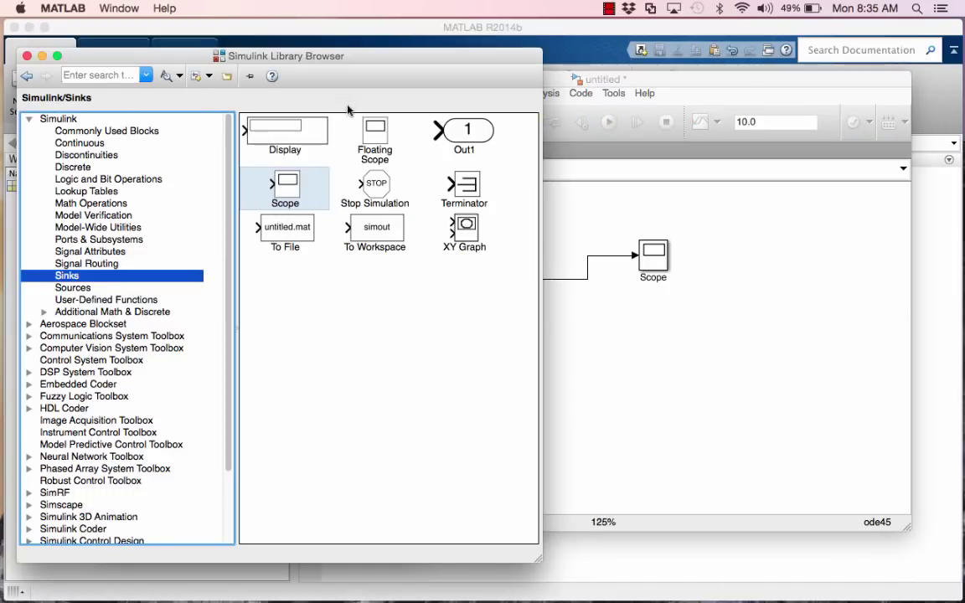
left_click(75, 133)
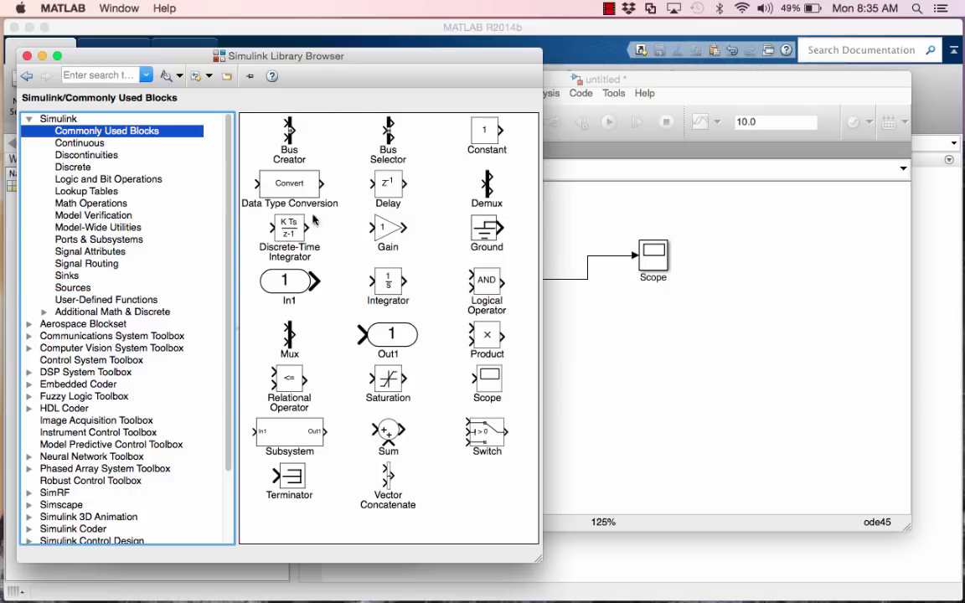
left_click(388, 233)
left_click_drag(388, 233, 628, 399)
double_click(633, 397)
type("3")
left_click(419, 519)
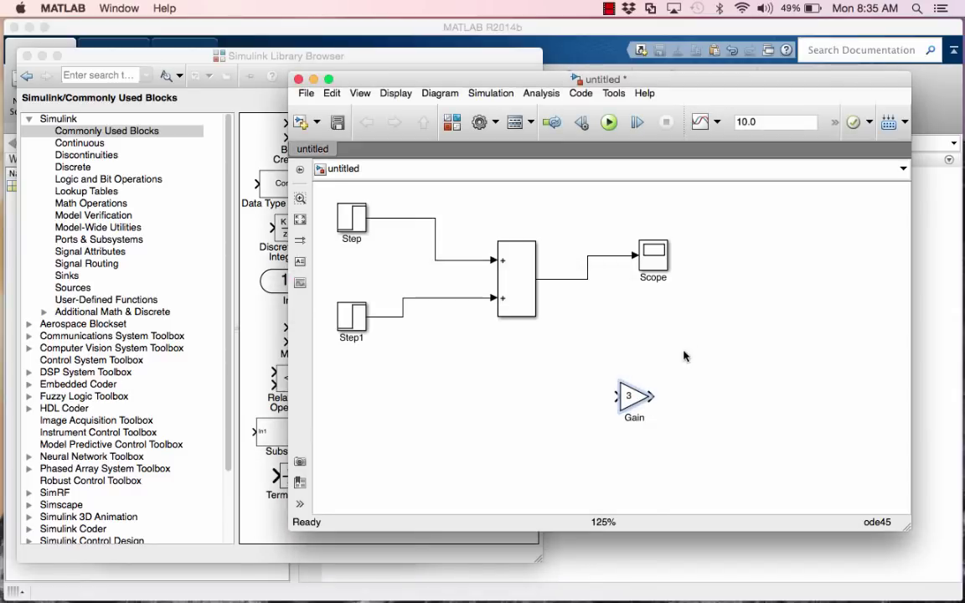
left_click_drag(634, 397, 409, 217)
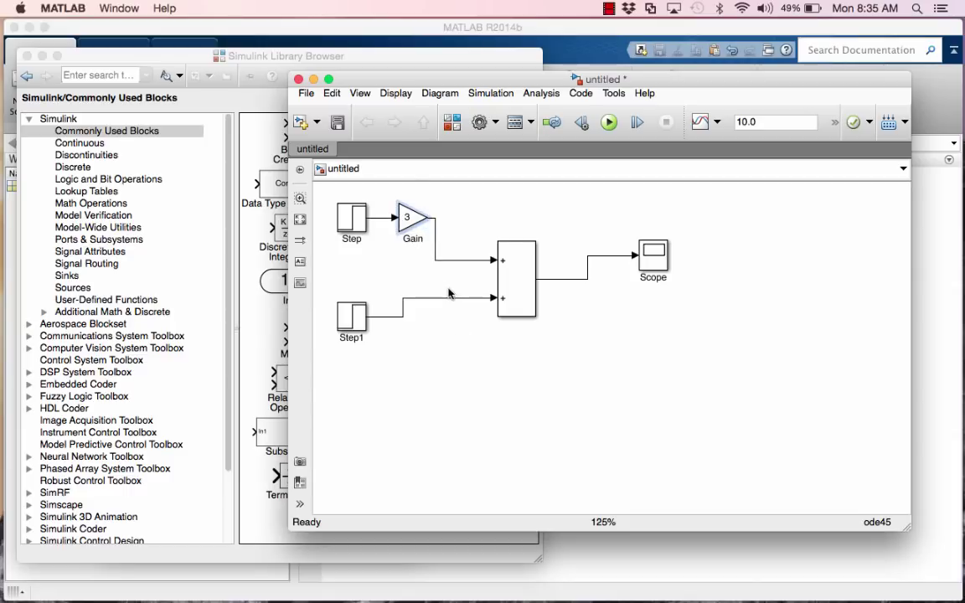
left_click(503, 255)
left_click(448, 233)
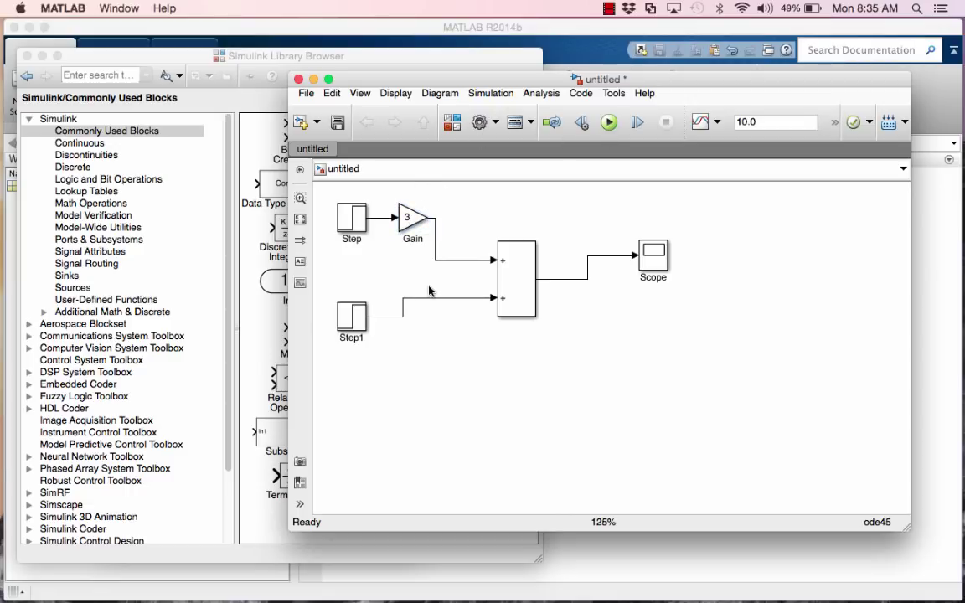
Rerun the model and autoscale the Scope, now showing steps to 9 and 13
left_click(609, 122)
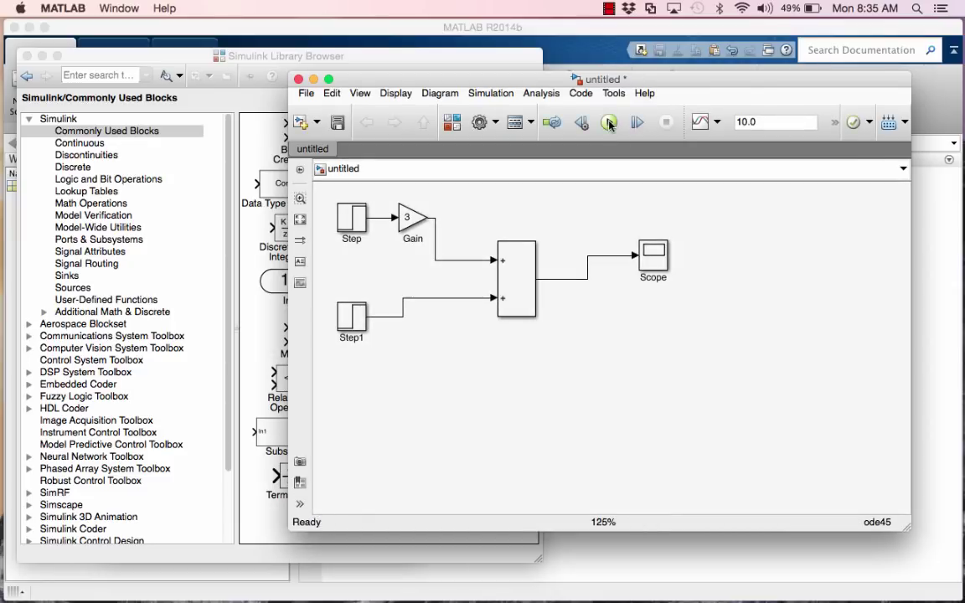
double_click(649, 254)
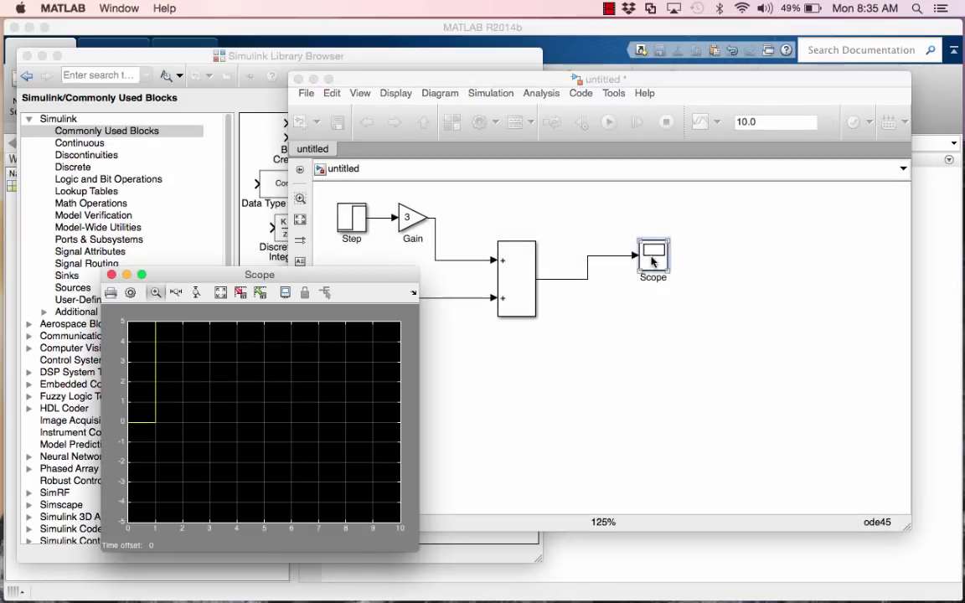
left_click(220, 292)
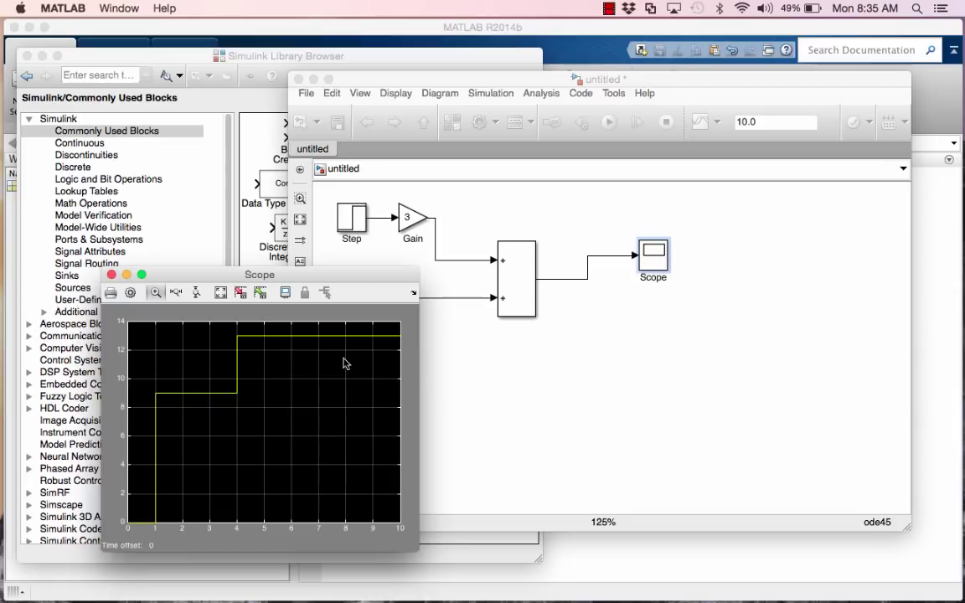
left_click(545, 404)
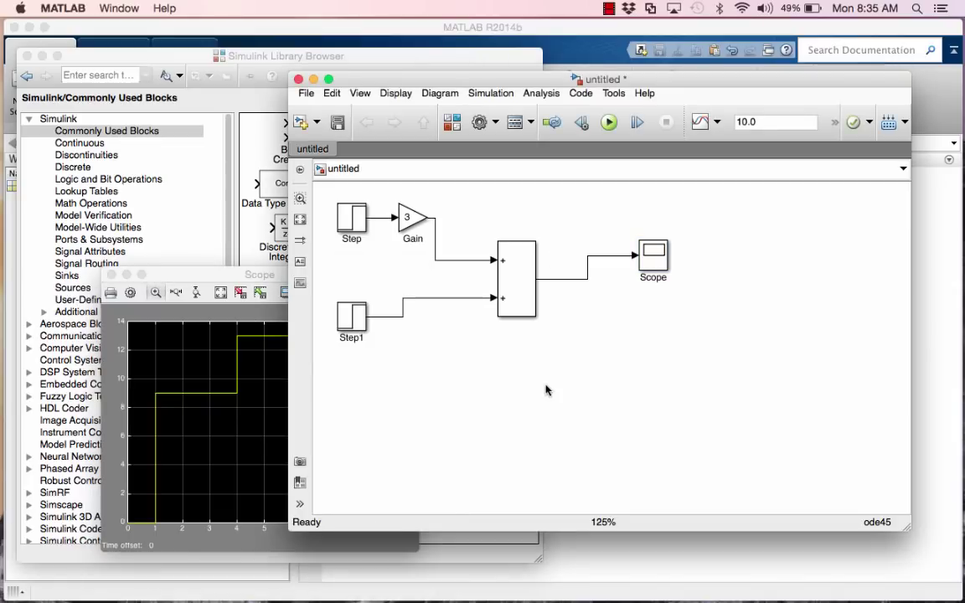
left_click(576, 310)
Place a To Workspace block from Sinks and set its save format to Array
left_click(207, 132)
left_click(86, 155)
left_click(81, 280)
key("Down")
key("Down")
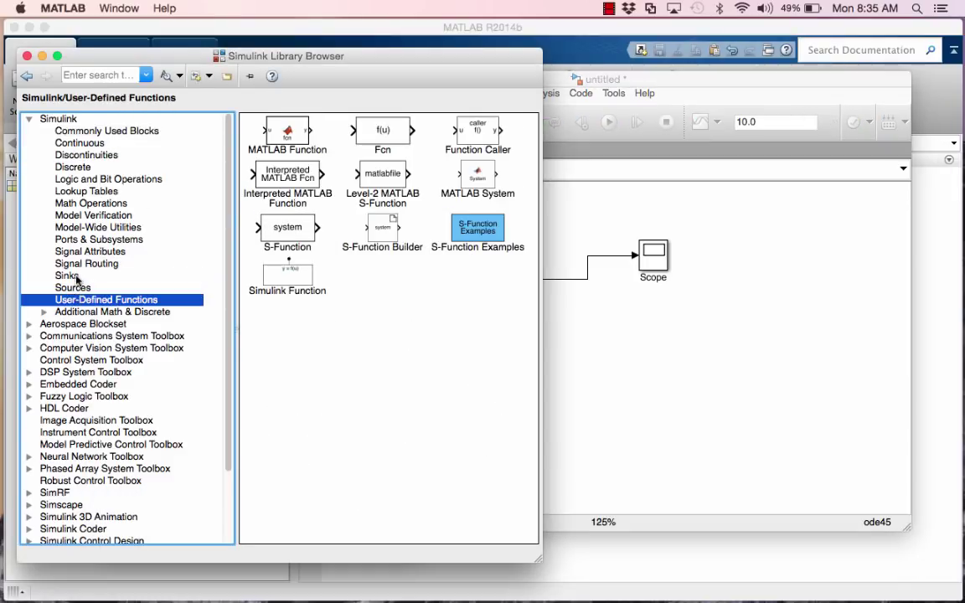
key("Up")
key("Up")
left_click_drag(373, 226, 687, 350)
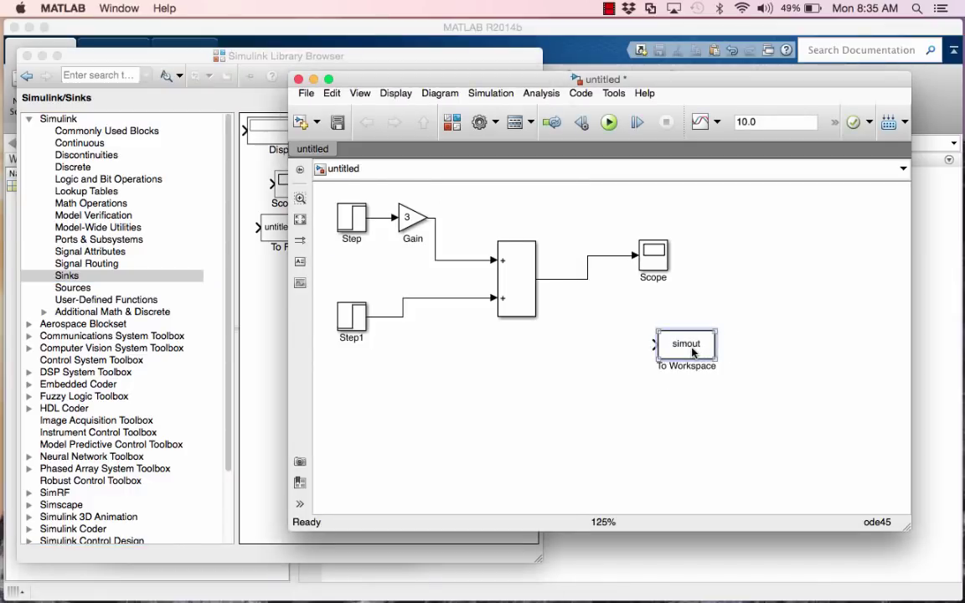
double_click(691, 352)
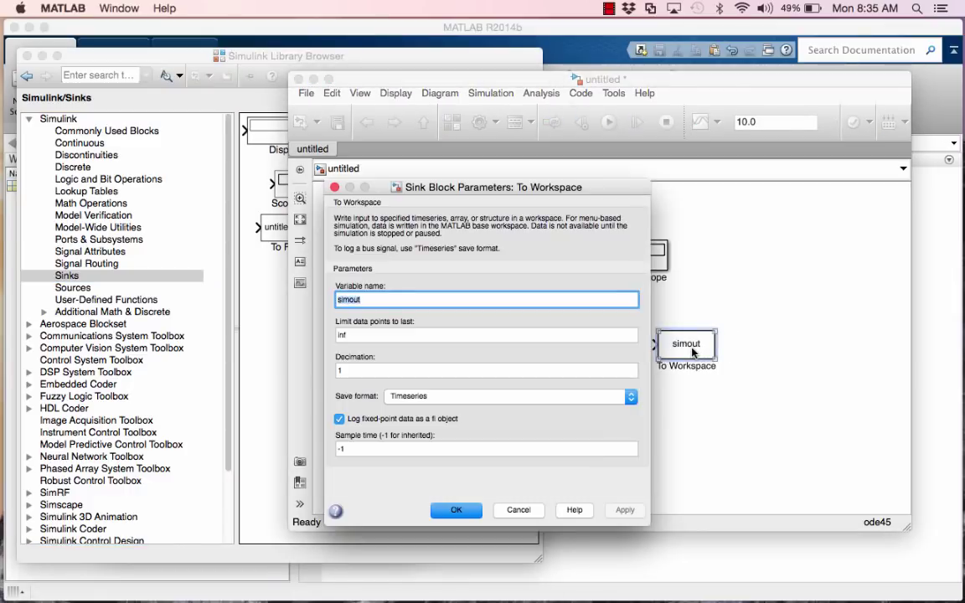
left_click(445, 399)
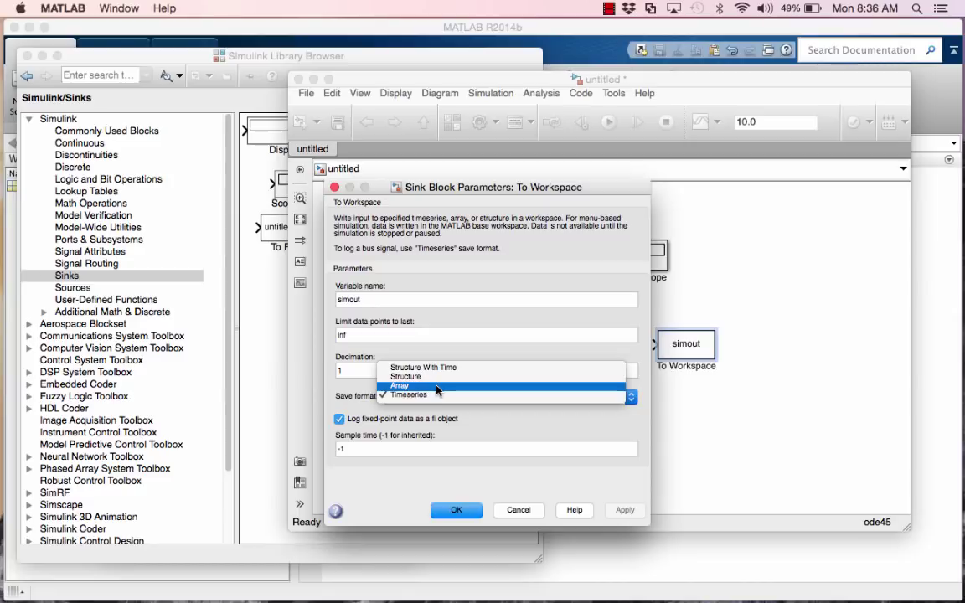
left_click(436, 386)
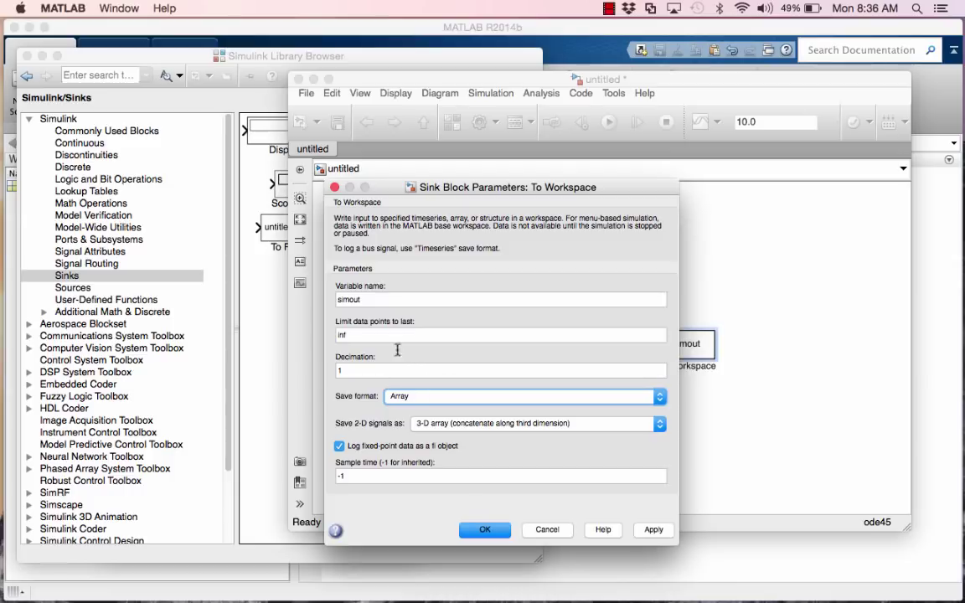
left_click(487, 534)
Confirm the To Workspace settings and branch the Sum-to-Scope line into its input
left_click(491, 532)
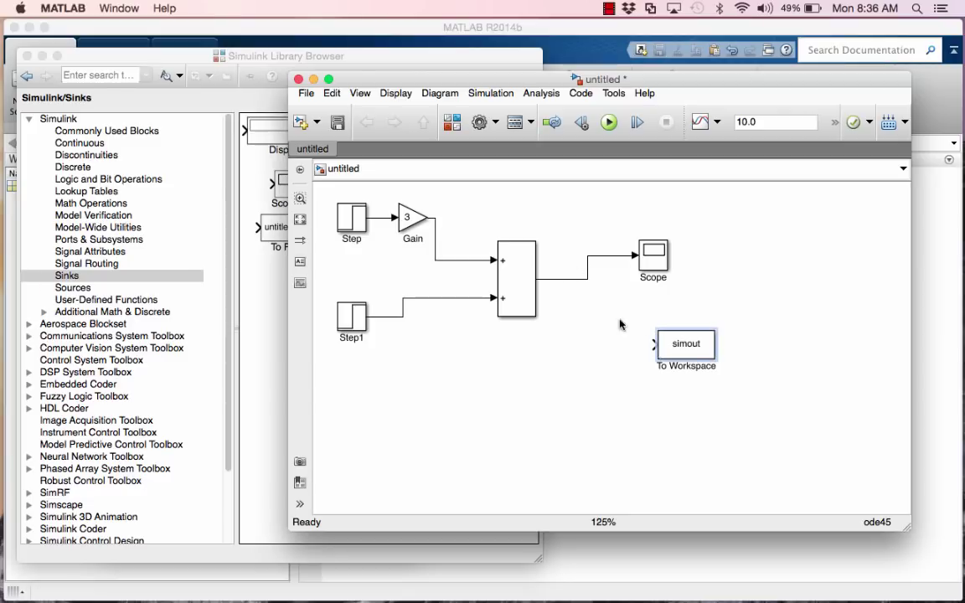
left_click_drag(571, 284, 652, 345)
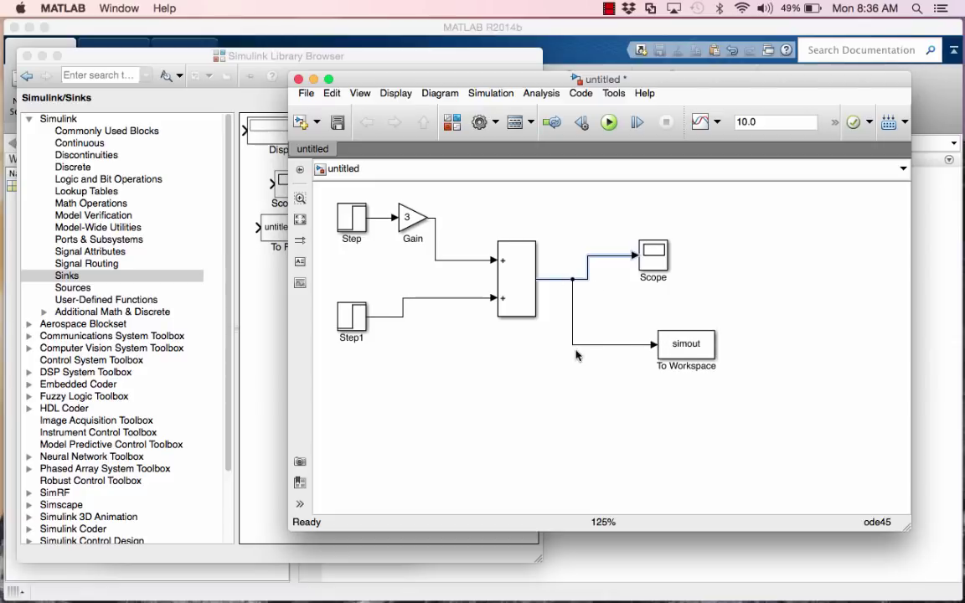
left_click(694, 344)
left_click(649, 321)
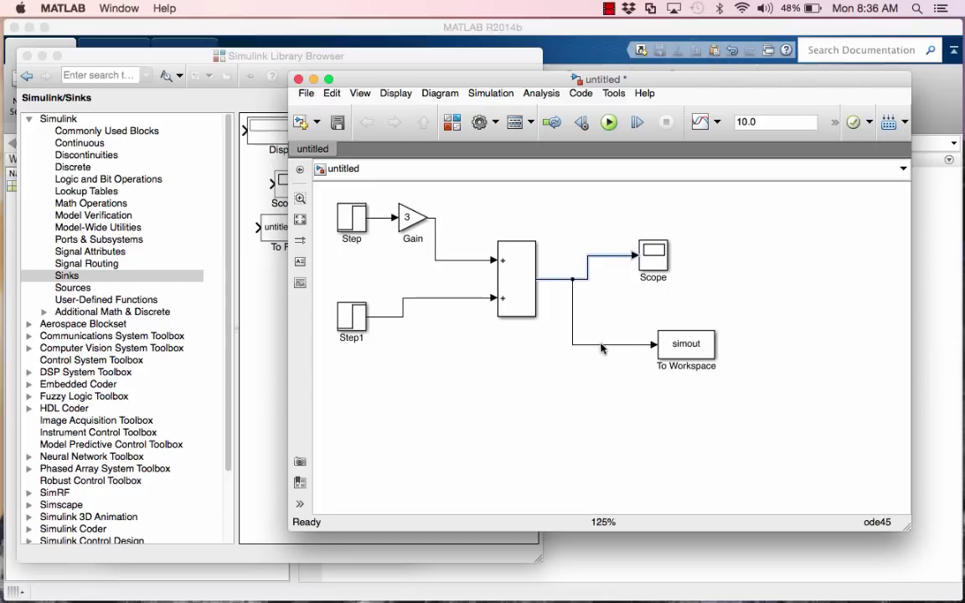
double_click(685, 344)
left_click(474, 514)
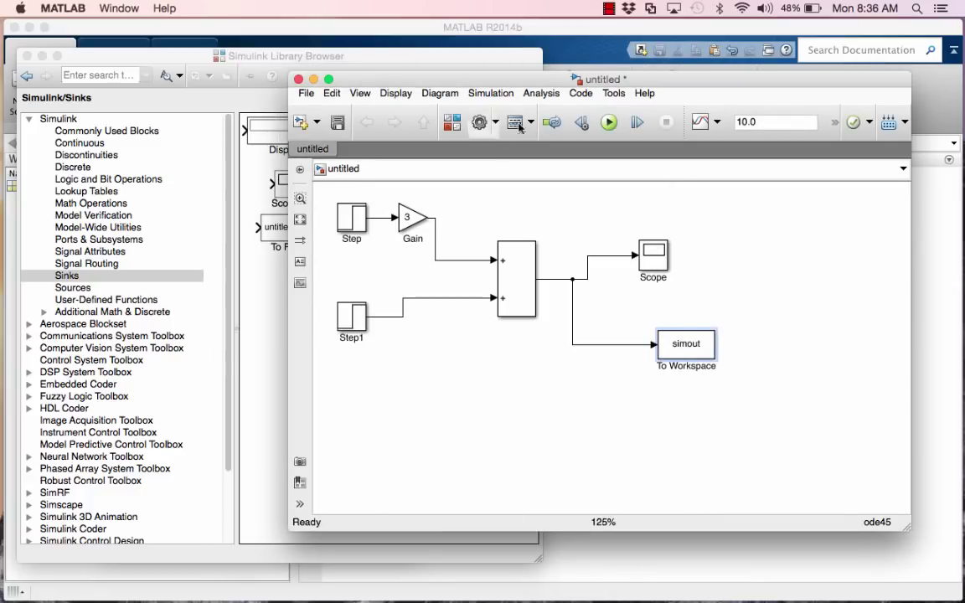
key("ctrl+Down")
Inspect the tout and simout variables in the MATLAB workspace
left_click(724, 309)
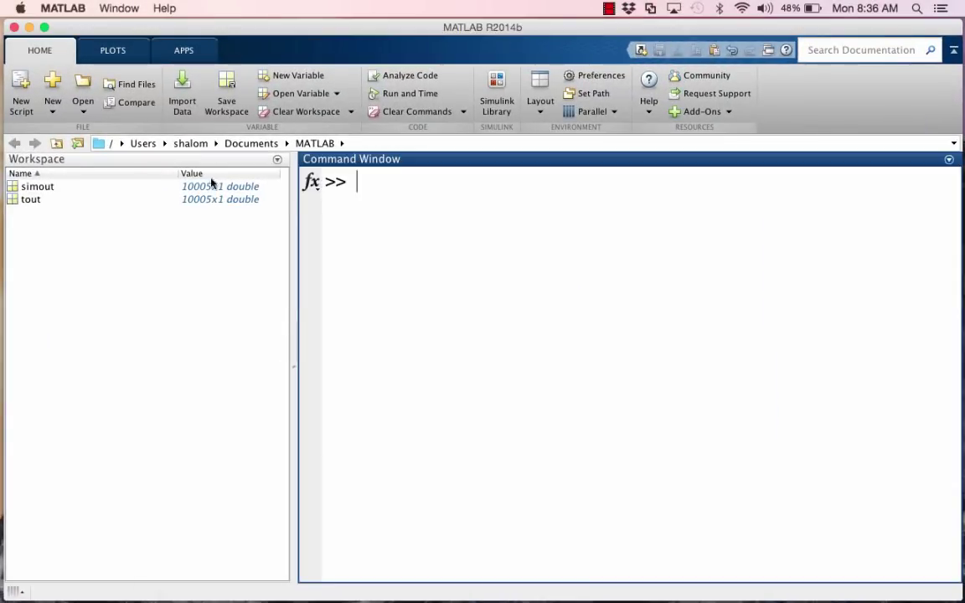
left_click(20, 199)
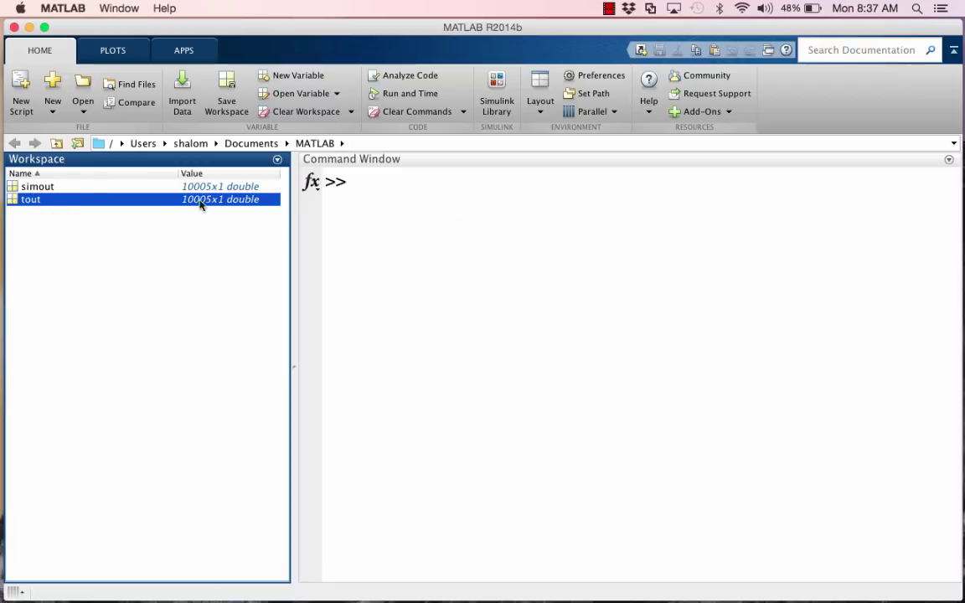
left_click(222, 187)
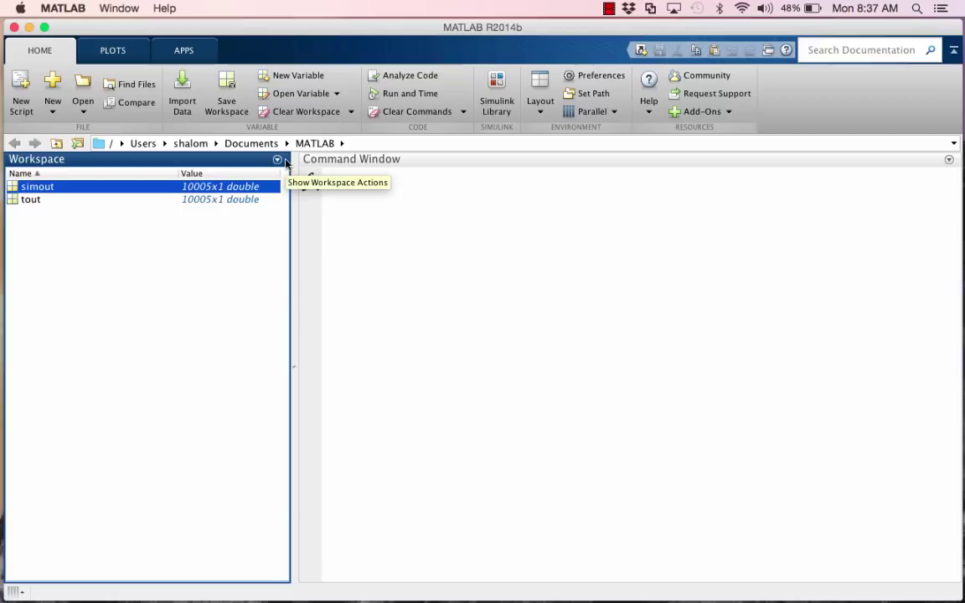
key("ctrl+Down")
left_click(667, 283)
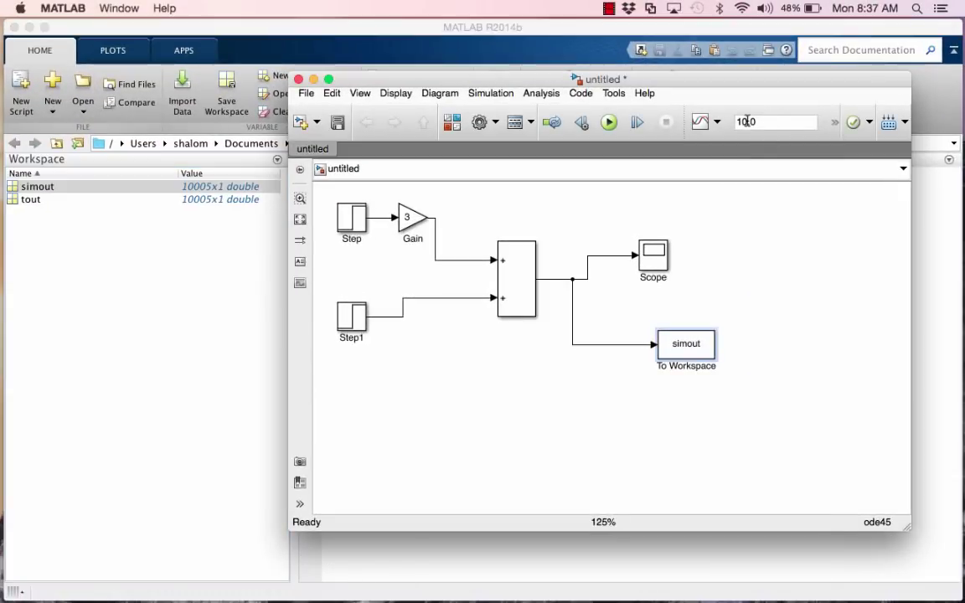
left_click(180, 251)
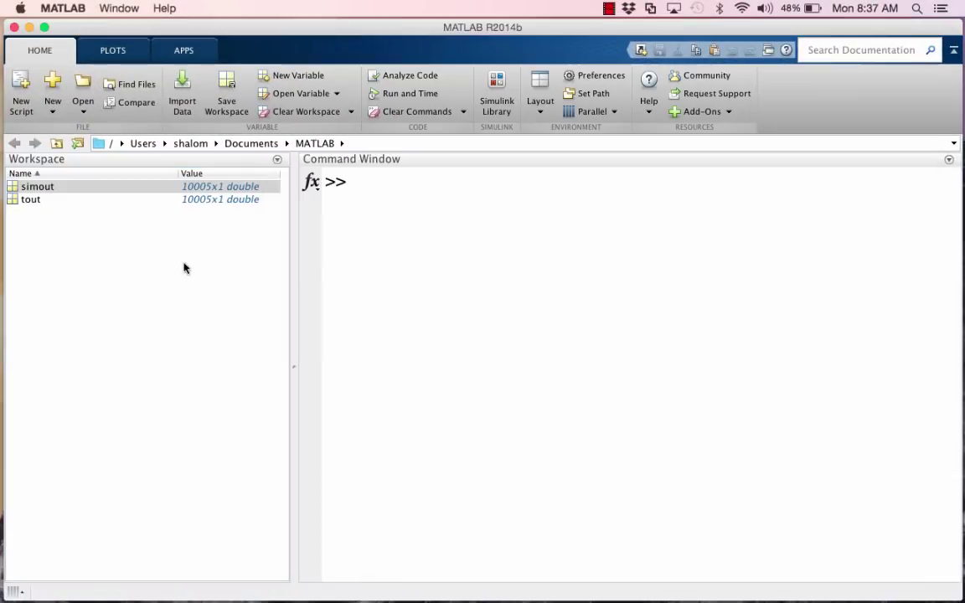
Run plot(tout,simout) in the Command Window, then close the resulting figure
left_click(418, 214)
type("po")
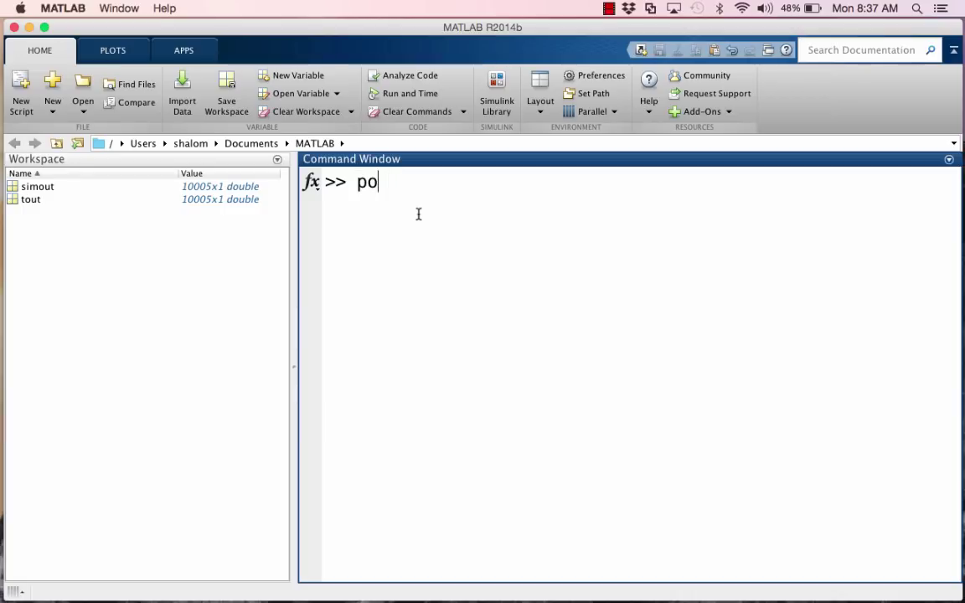
key("BackSpace")
type("lot(tout,simout)")
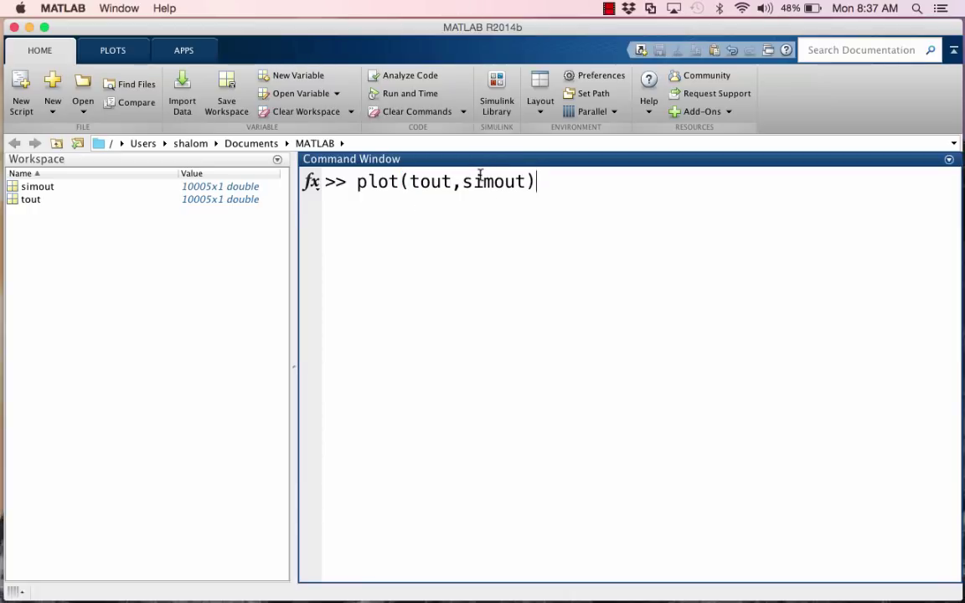
key("Return")
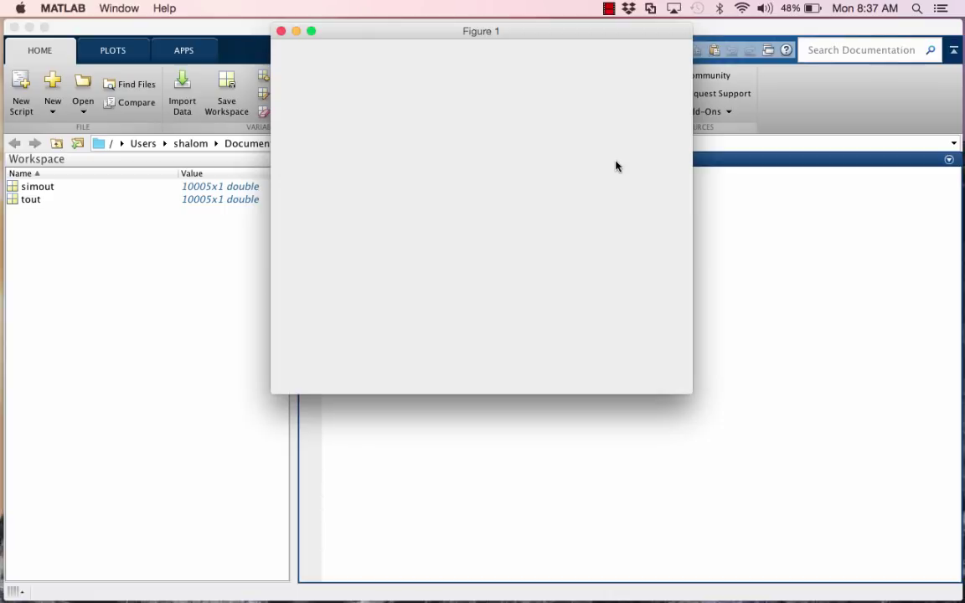
left_click(281, 31)
key("ctrl+Down")
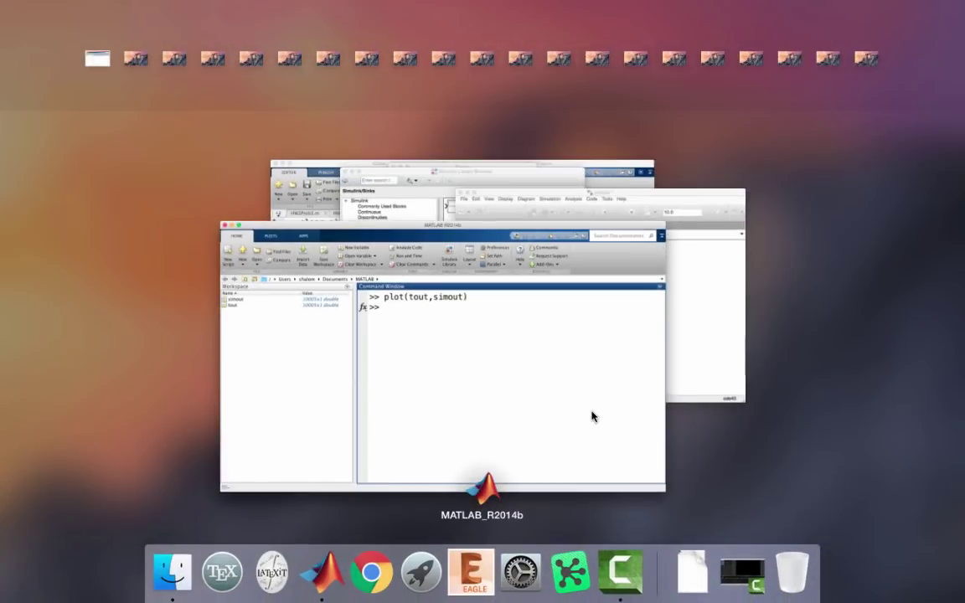
Delete the branch line connecting the Sum output to the To Workspace block
left_click(691, 230)
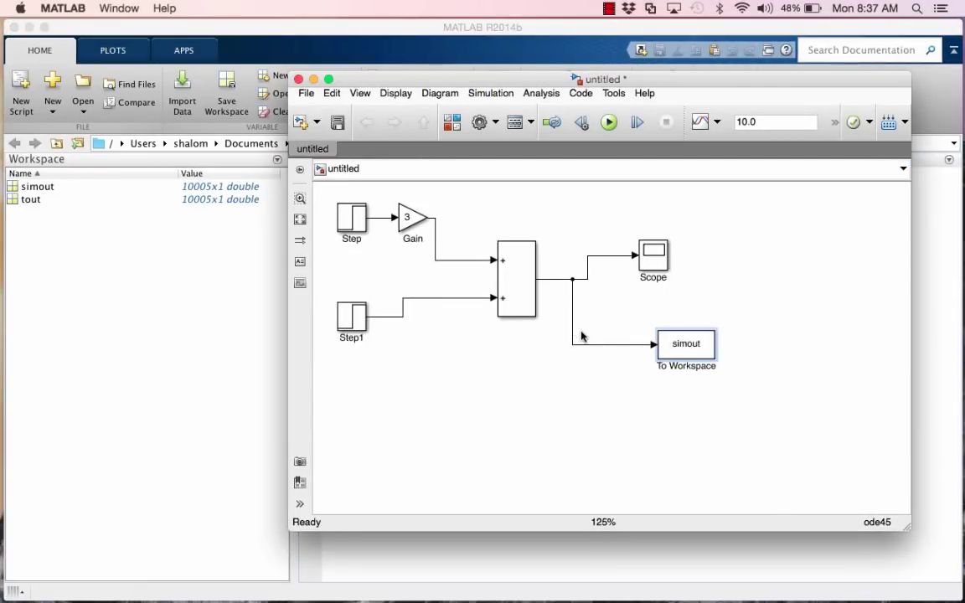
left_click(614, 344)
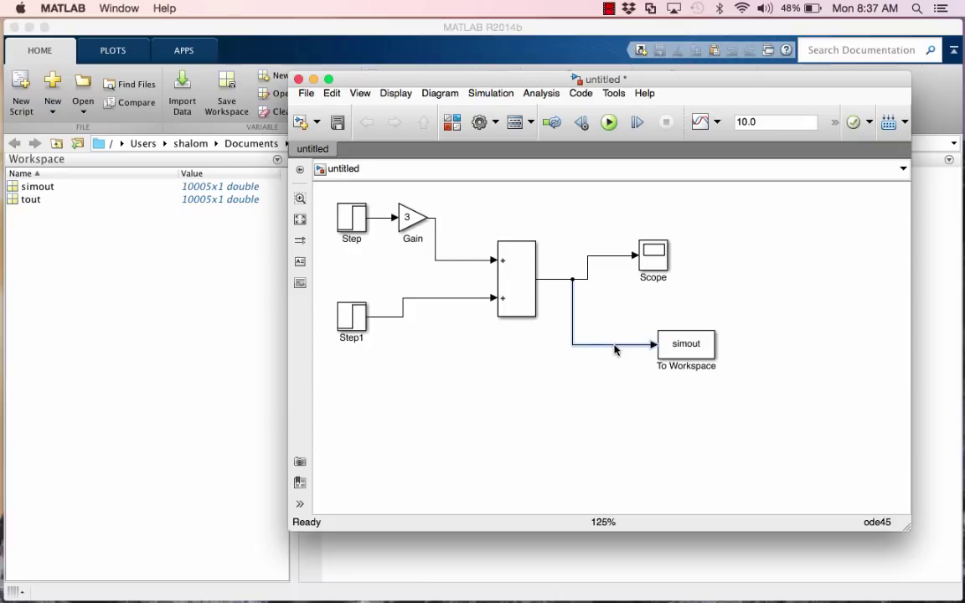
key("Delete")
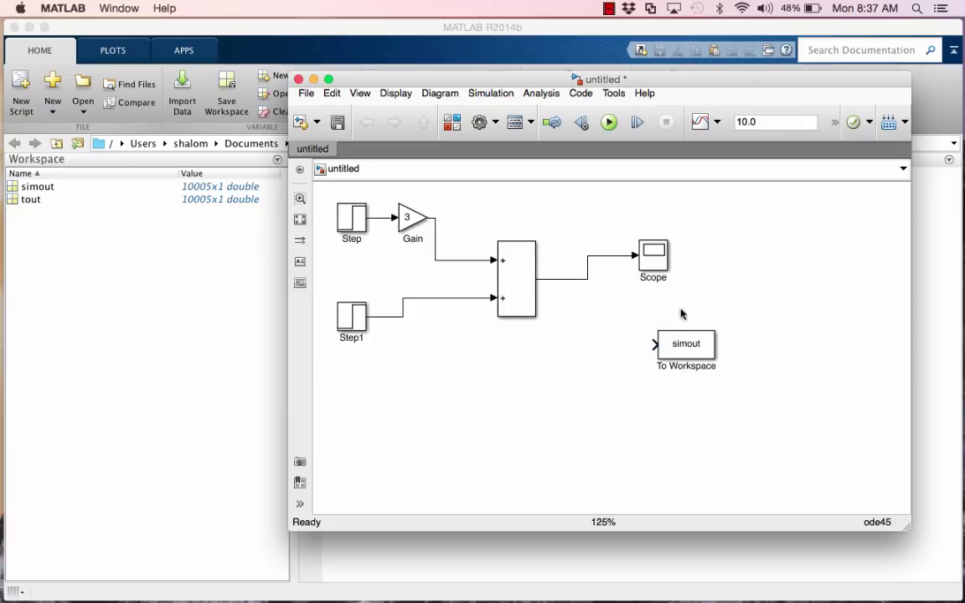
left_click(694, 357)
Bring the Simulink Library Browser forward, showing Commonly Used Blocks
key("ctrl+Down")
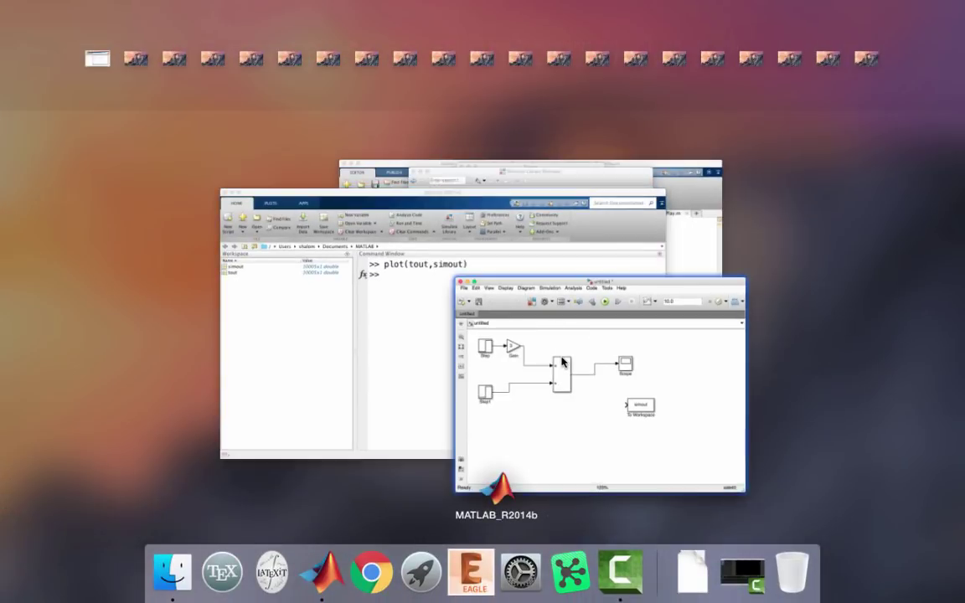
left_click(562, 362)
key("ctrl+Down")
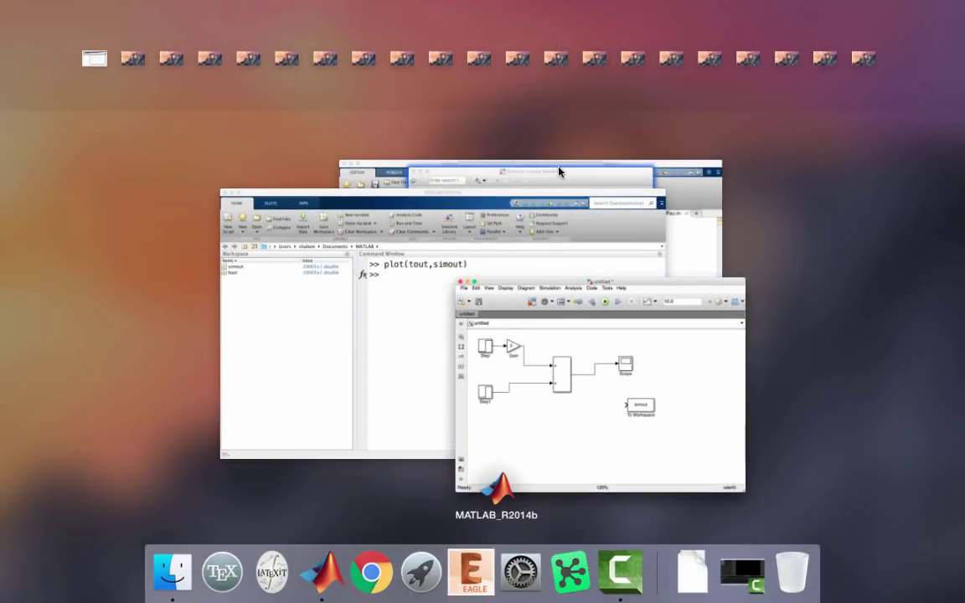
left_click(559, 172)
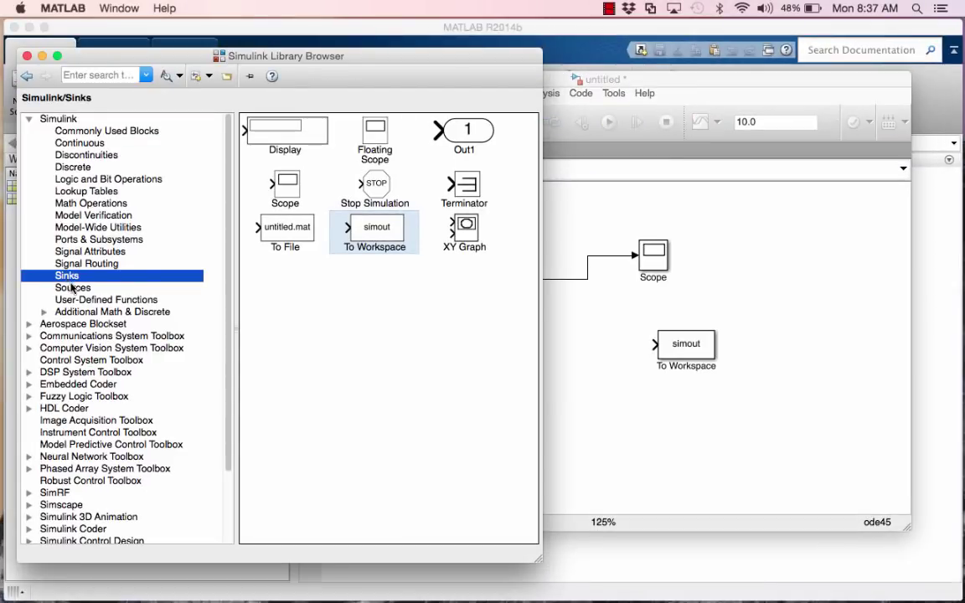
left_click(81, 128)
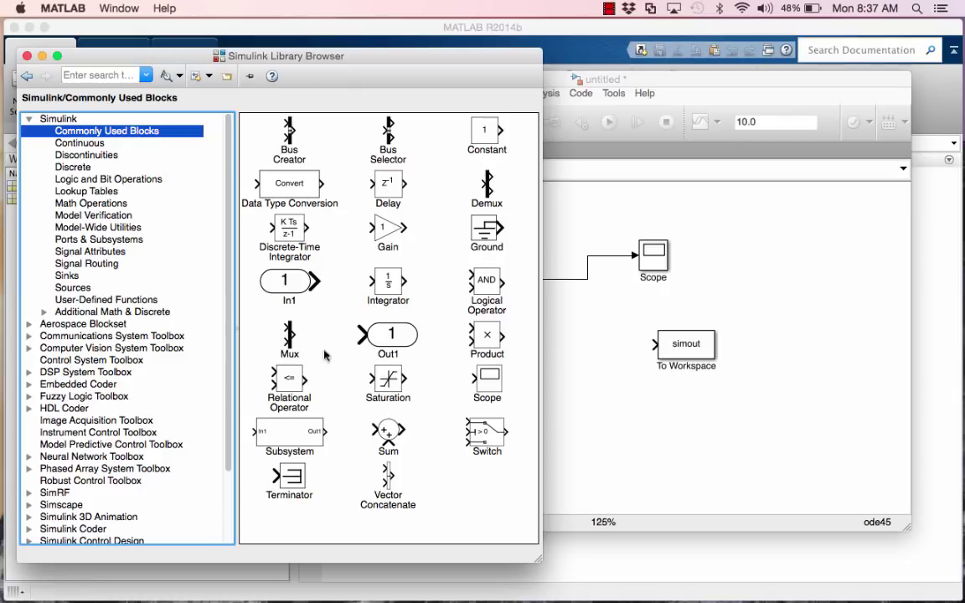
Add a Mux block beside To Workspace with its number of inputs set to 3
left_click_drag(289, 337, 605, 361)
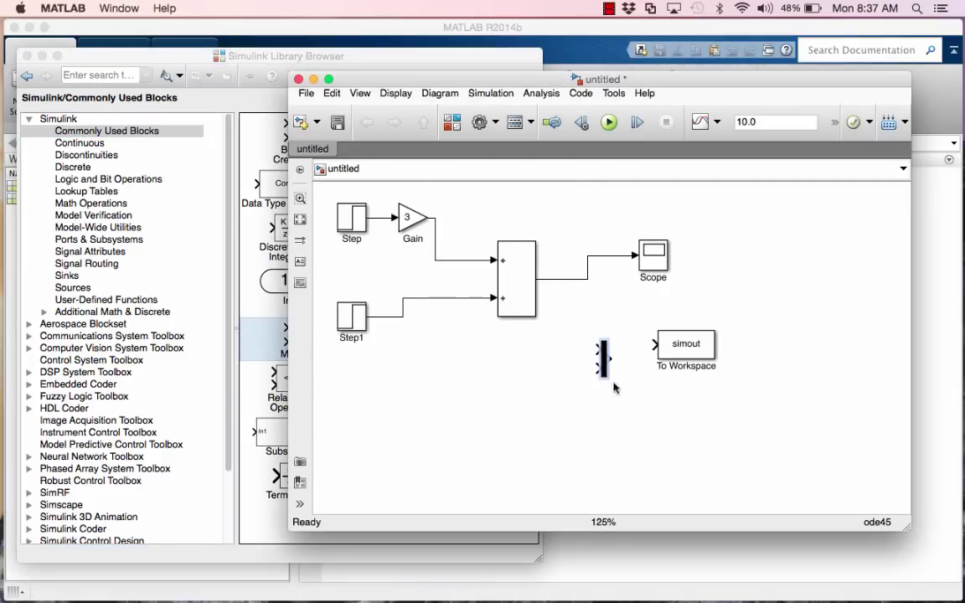
double_click(602, 356)
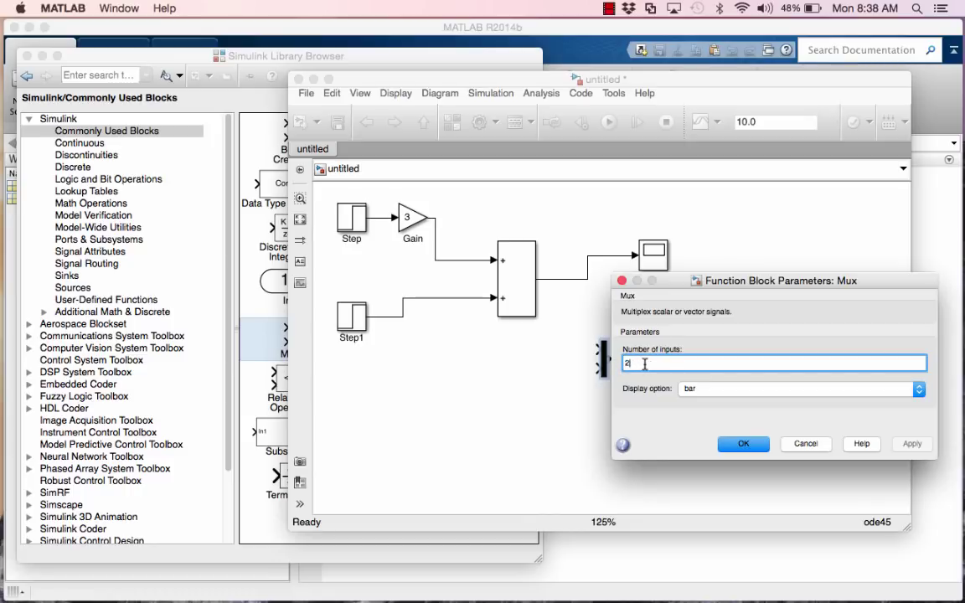
key("BackSpace")
type("3")
left_click(743, 444)
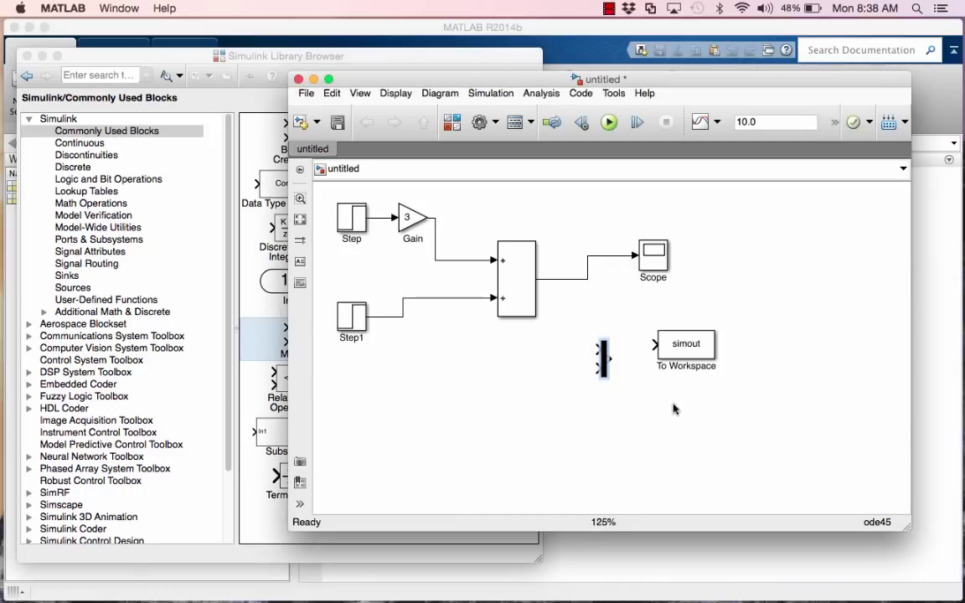
left_click_drag(605, 360, 621, 344)
Wire the Mux output to To Workspace and branch the Sum and Gain outputs into it
left_click(636, 349)
left_click(618, 344)
left_click(623, 343)
left_click_drag(570, 278, 613, 335)
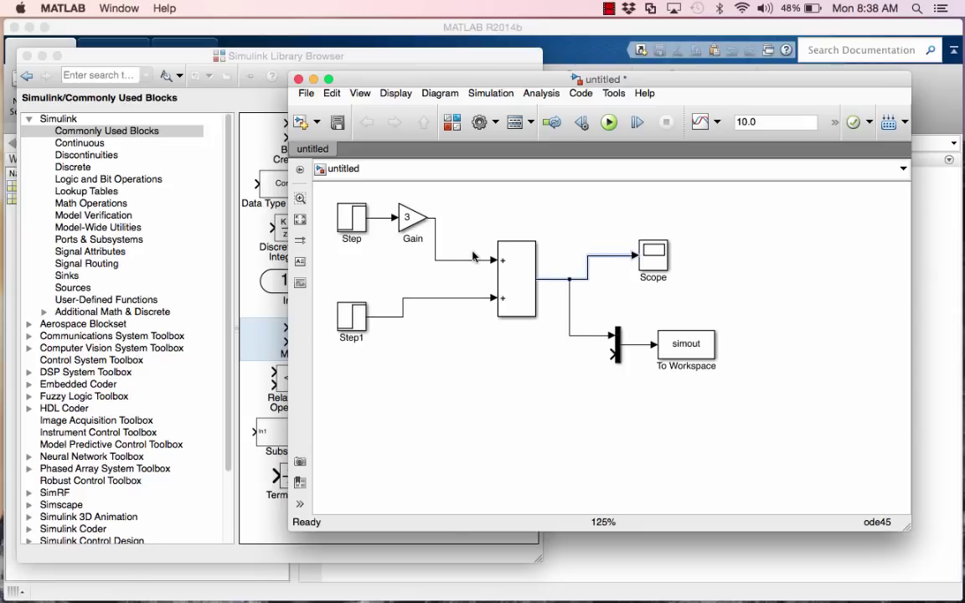
mouse_move(473, 265)
left_mouse_down()
mouse_move(494, 368)
mouse_move(612, 356)
left_mouse_up()
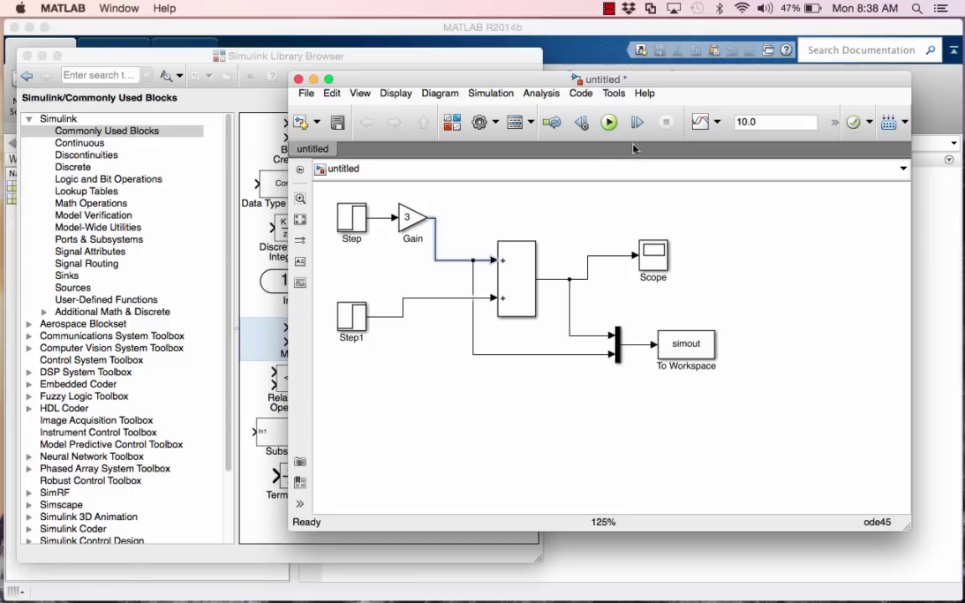
Replace the Sum-to-Scope line with a connection from the Mux output to the Scope
left_click(609, 123)
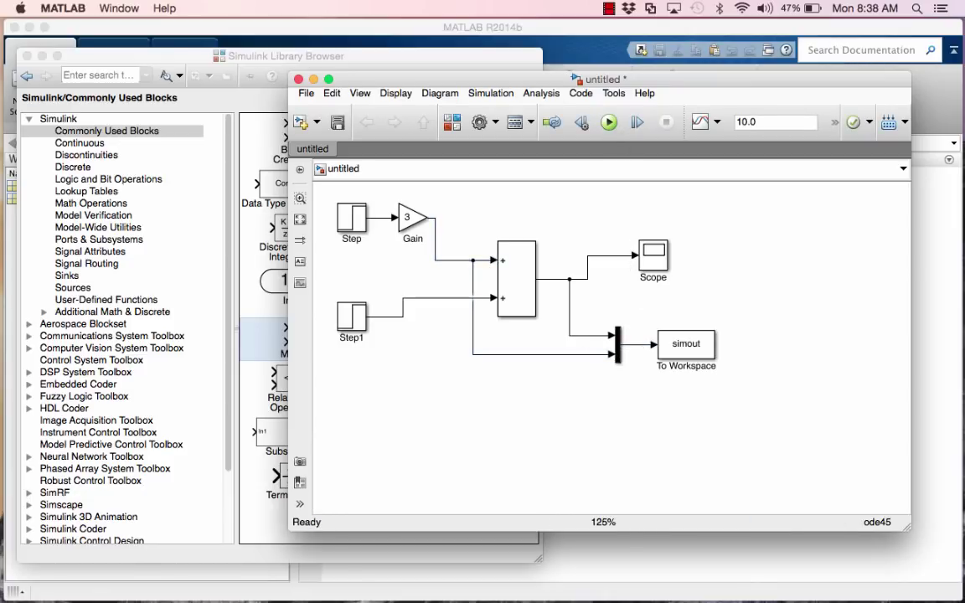
scroll(624, 285, "up", 1)
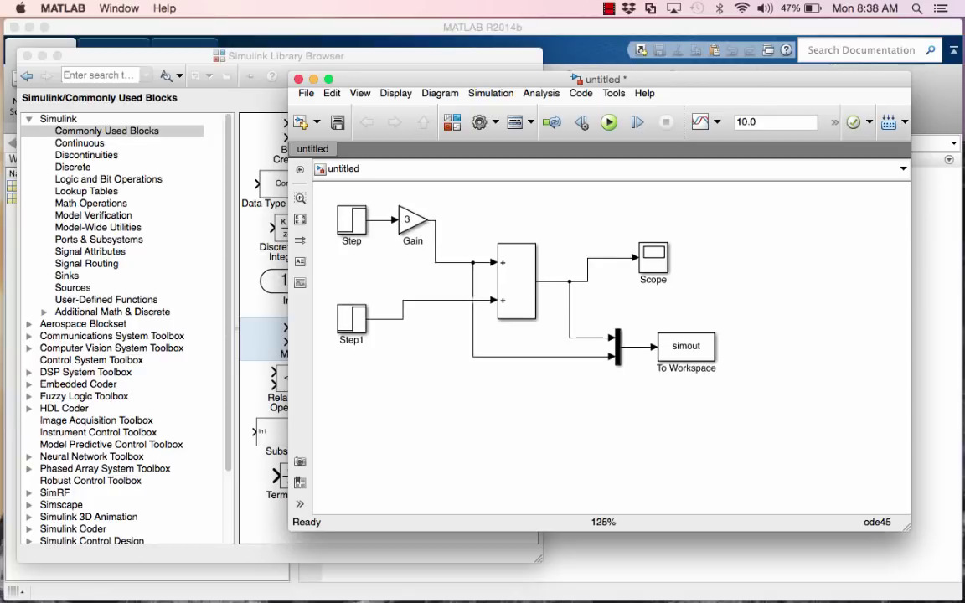
left_click(624, 262)
key("Delete")
scroll(642, 355, "down", 3)
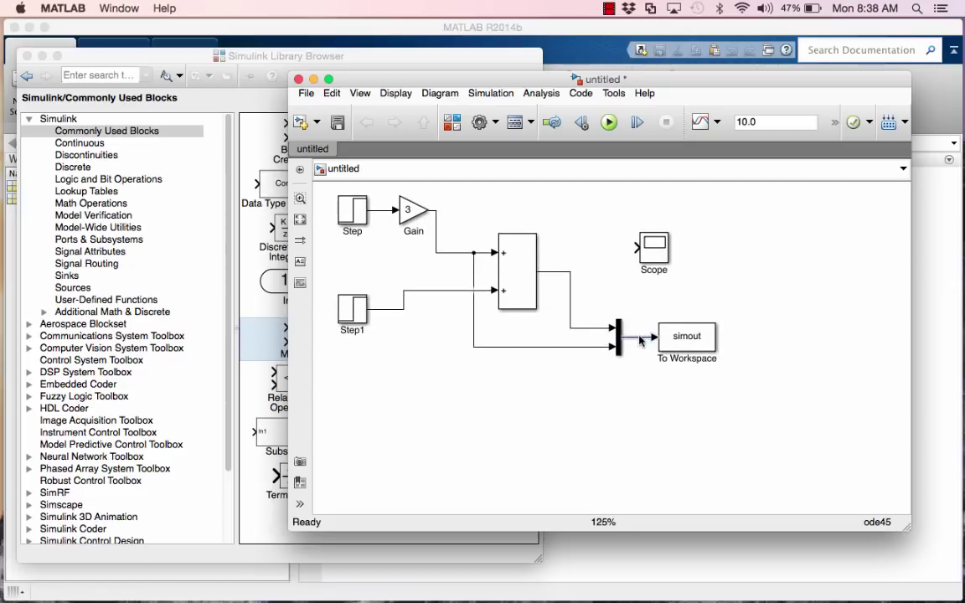
left_click_drag(640, 340, 632, 249)
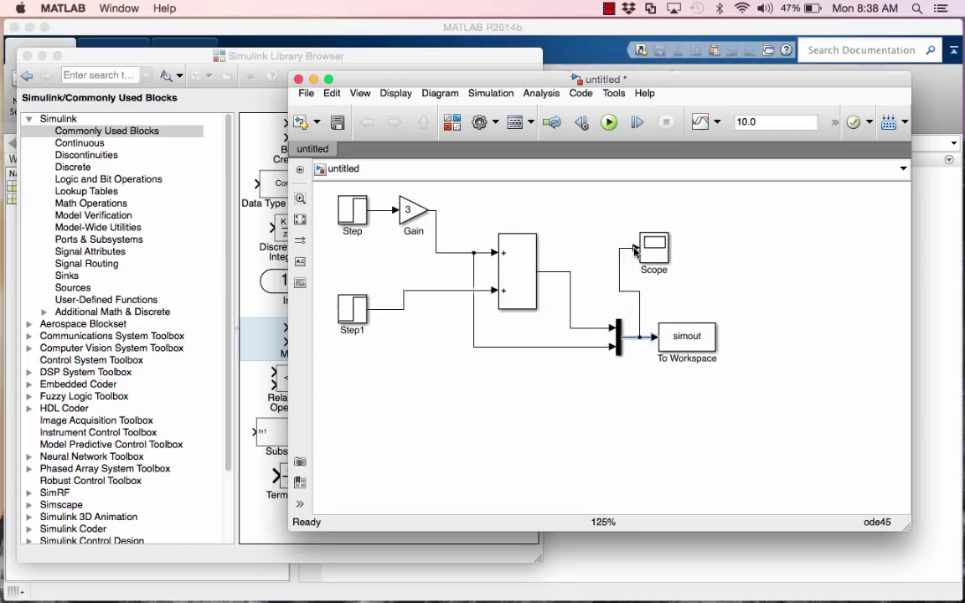
Rerun the model and open the Scope to view both traces
left_click(609, 122)
left_click(662, 258)
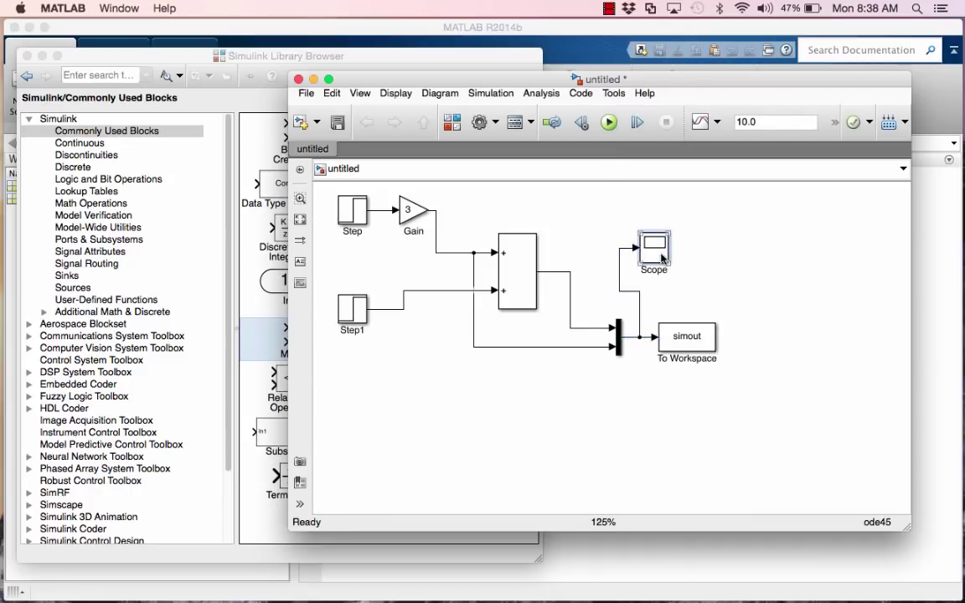
double_click(662, 258)
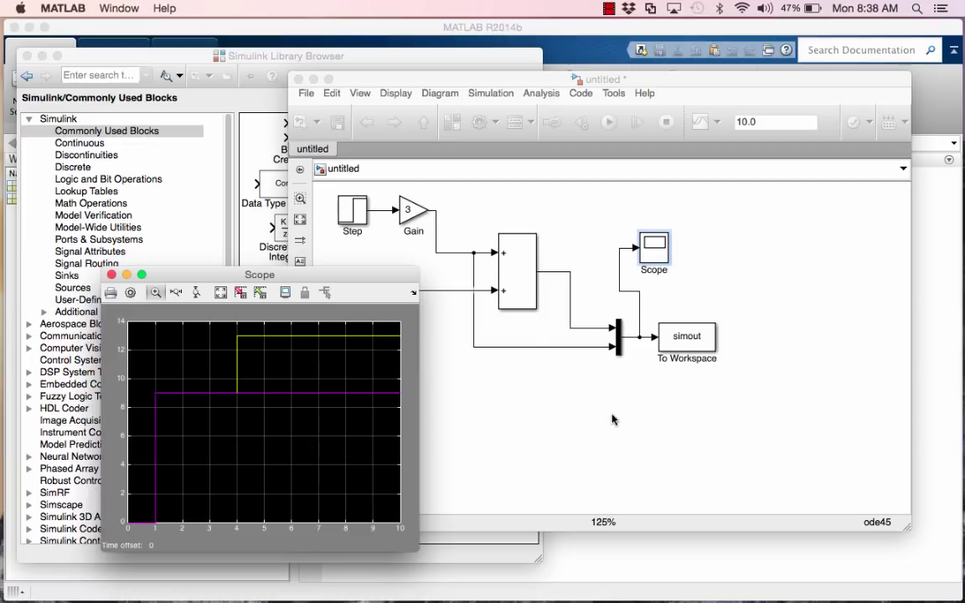
key("ctrl+Down")
In the Command Window, run plot(tout,simout(:,1)) to plot the first column
left_click(716, 326)
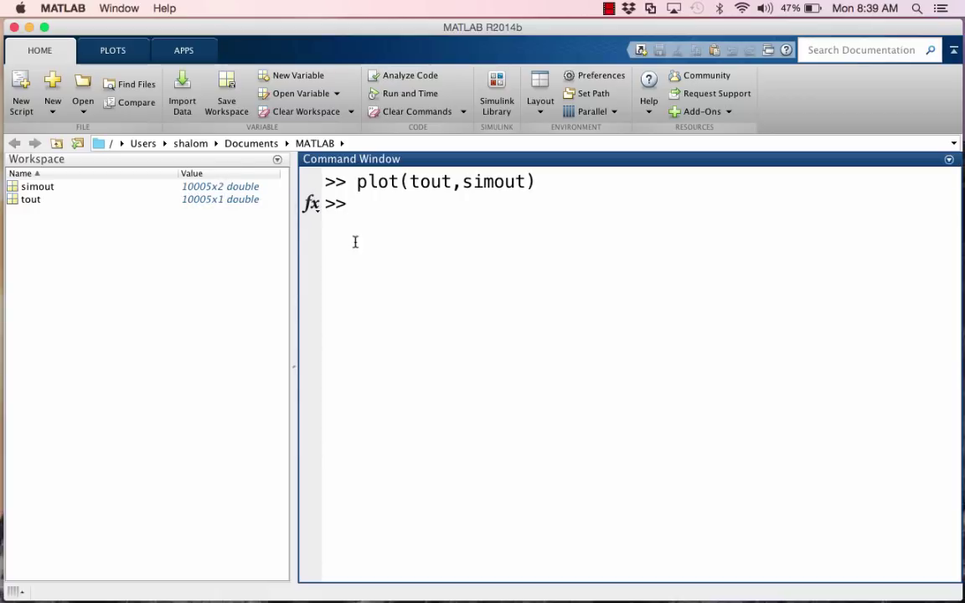
key("Up")
key("Left")
type("(:,1)")
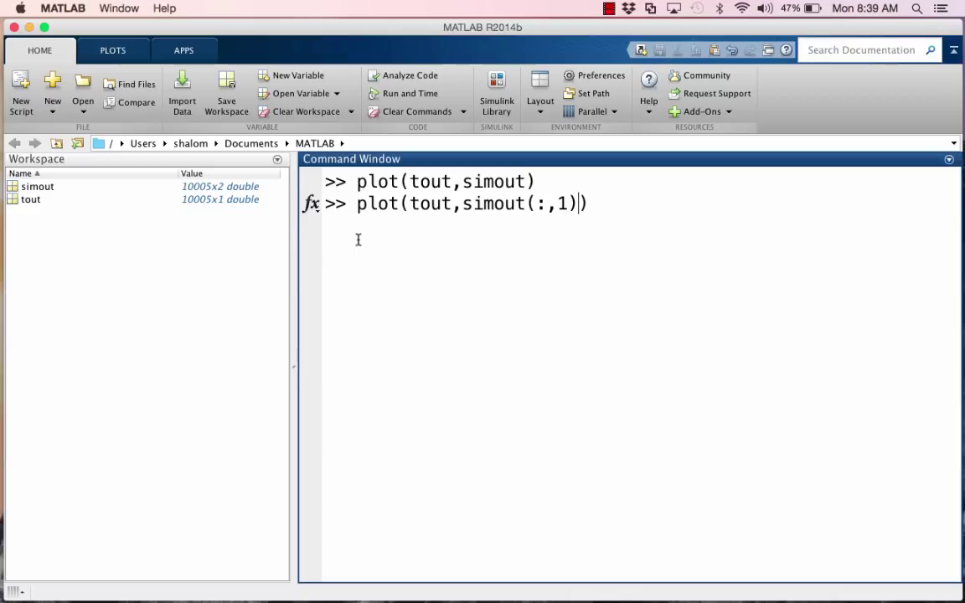
key("Return")
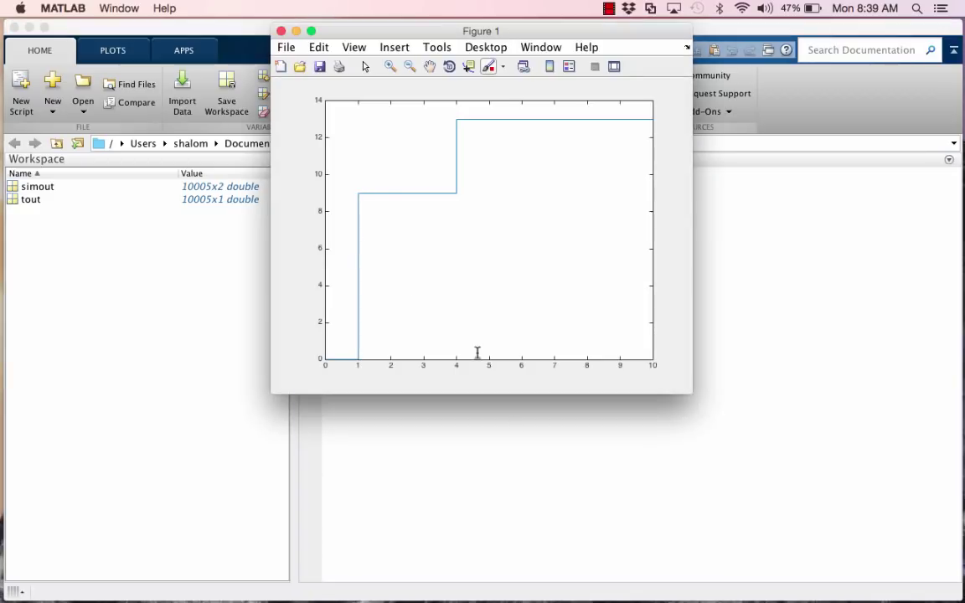
Run plot(tout,simout(:,2)) and view the Gain output stepping to 9 in the figure
left_click(525, 517)
key("Up")
key("Left")
key("BackSpace")
type("2")
key("Return")
key("ctrl+Down")
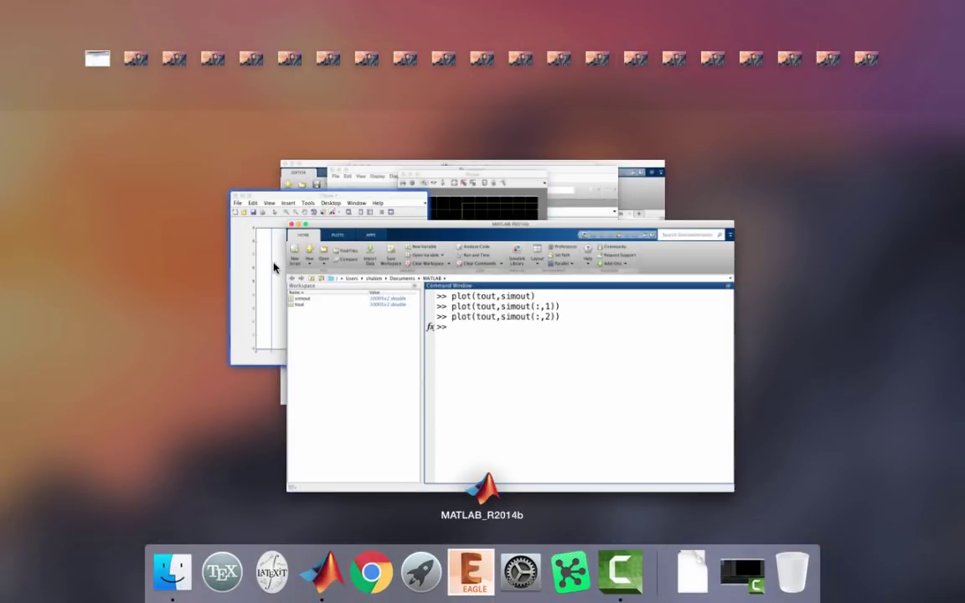
left_click(246, 235)
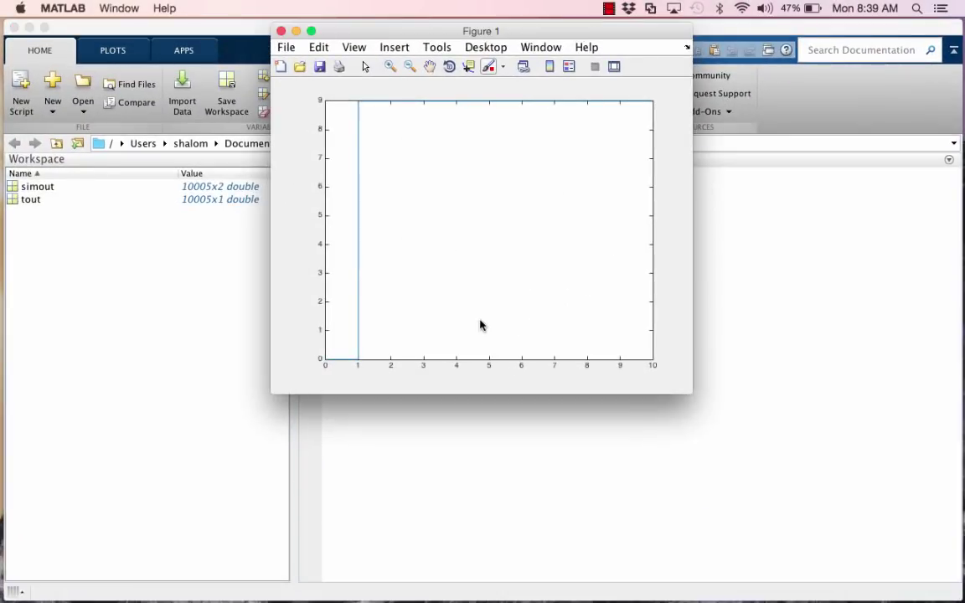
key("ctrl+Down")
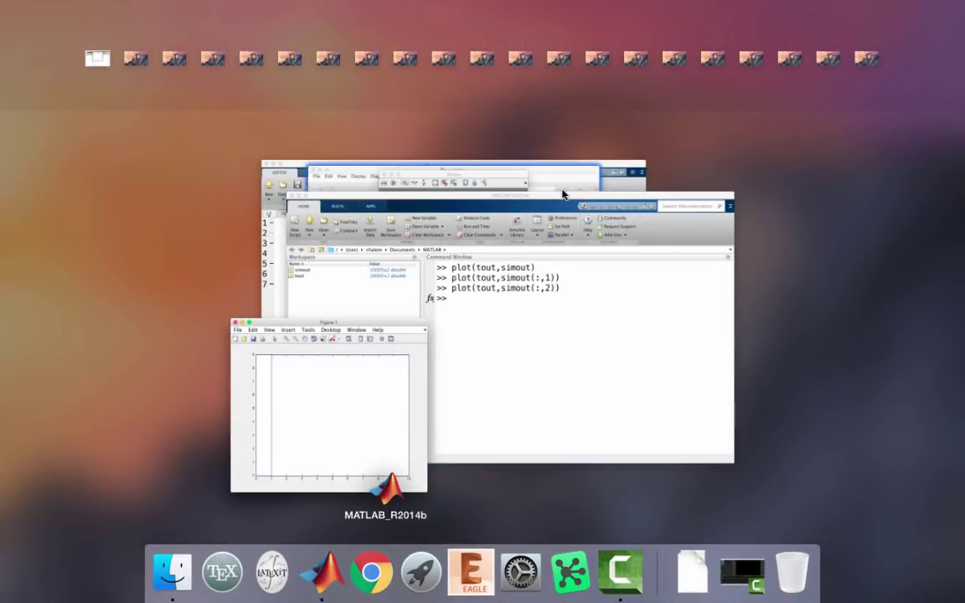
Bring the Library Browser beside the model, browse Sinks and Sources, then list Commonly Used Blocks
left_click(563, 180)
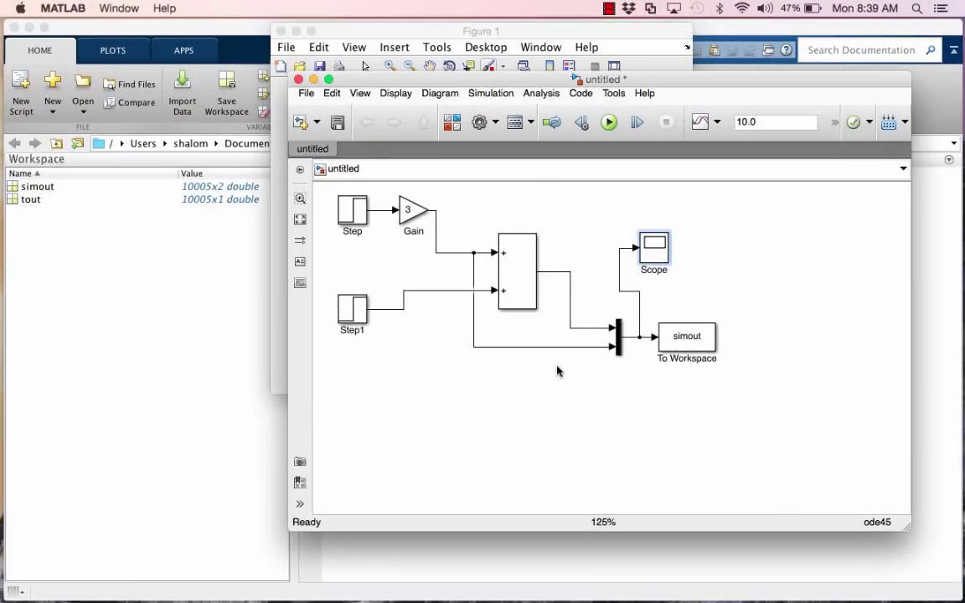
key("ctrl+Down")
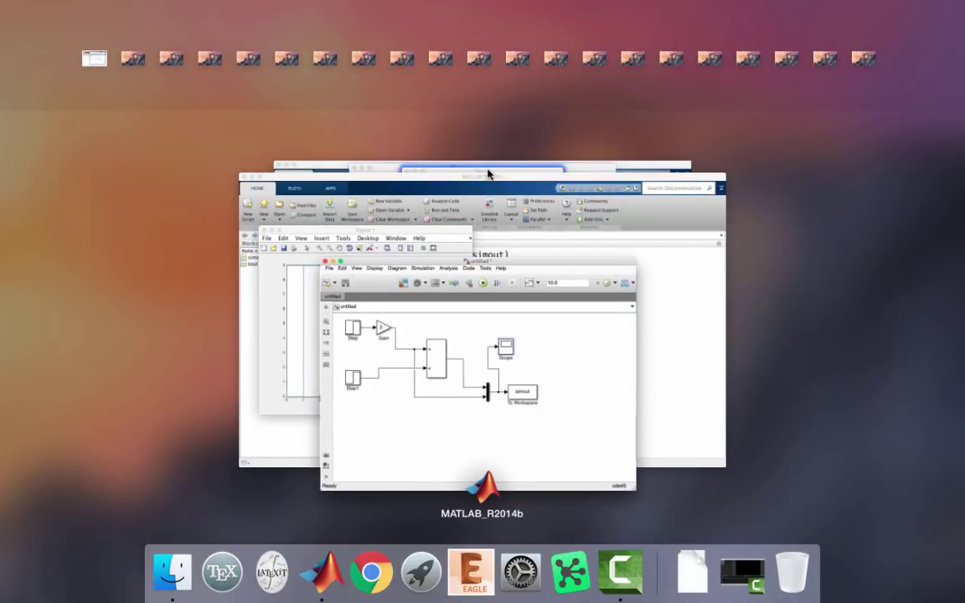
left_click(590, 170)
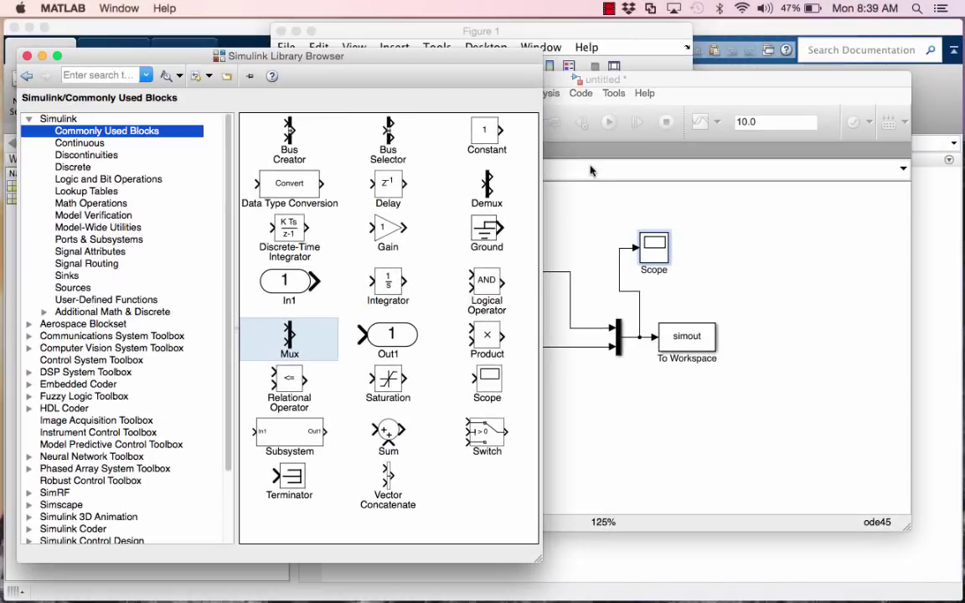
left_click(659, 88)
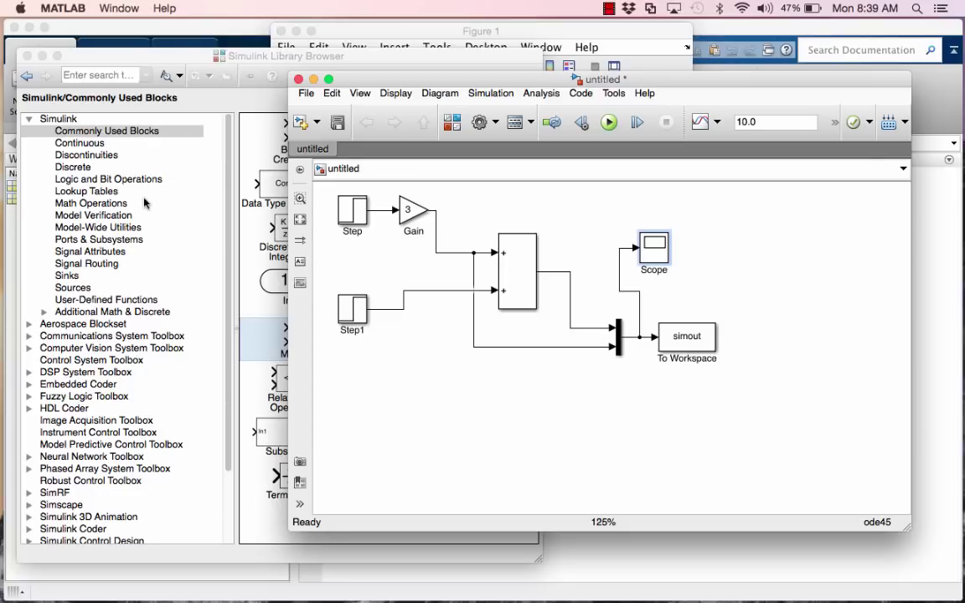
left_click(261, 331)
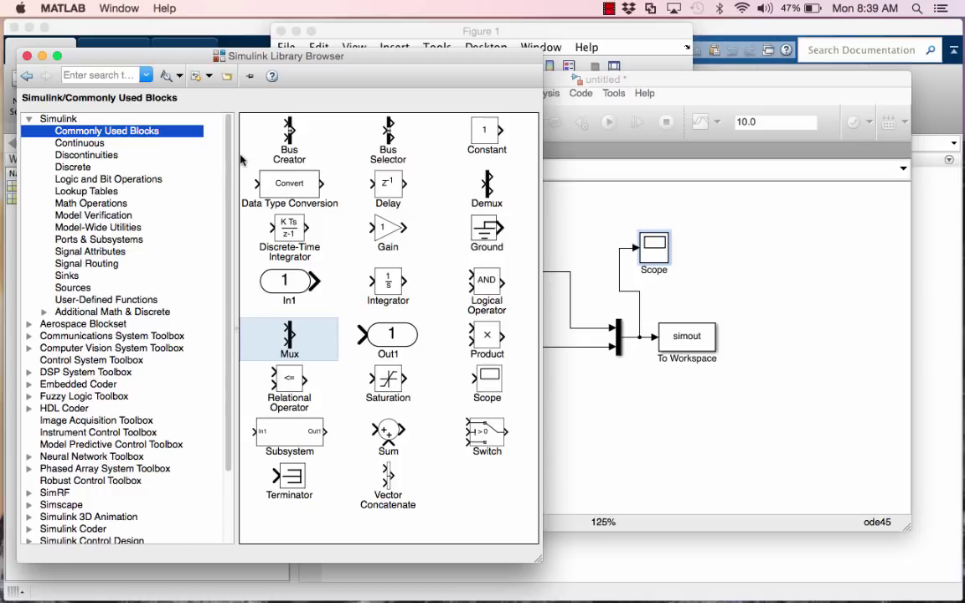
left_click(72, 275)
left_click(80, 288)
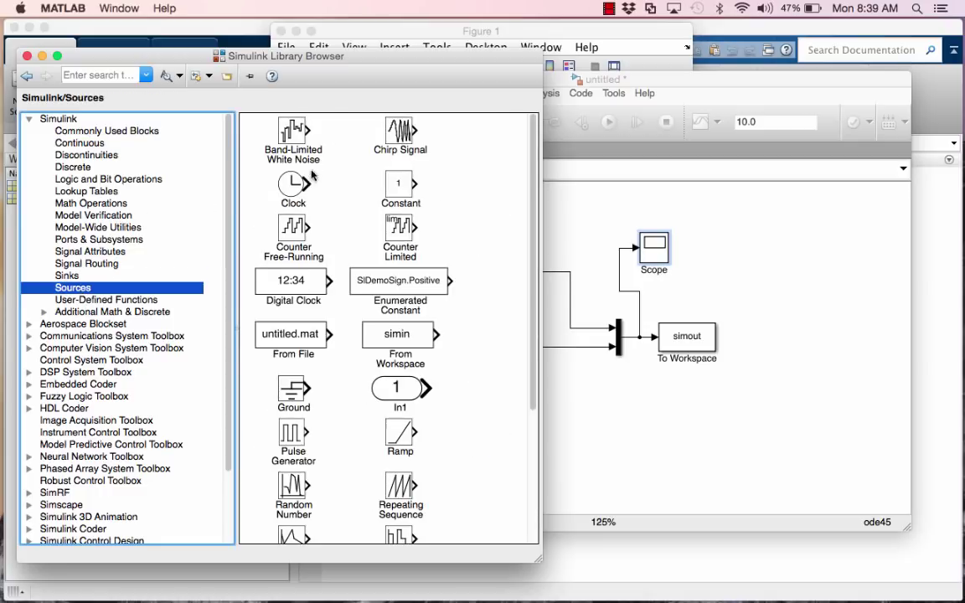
left_click(110, 130)
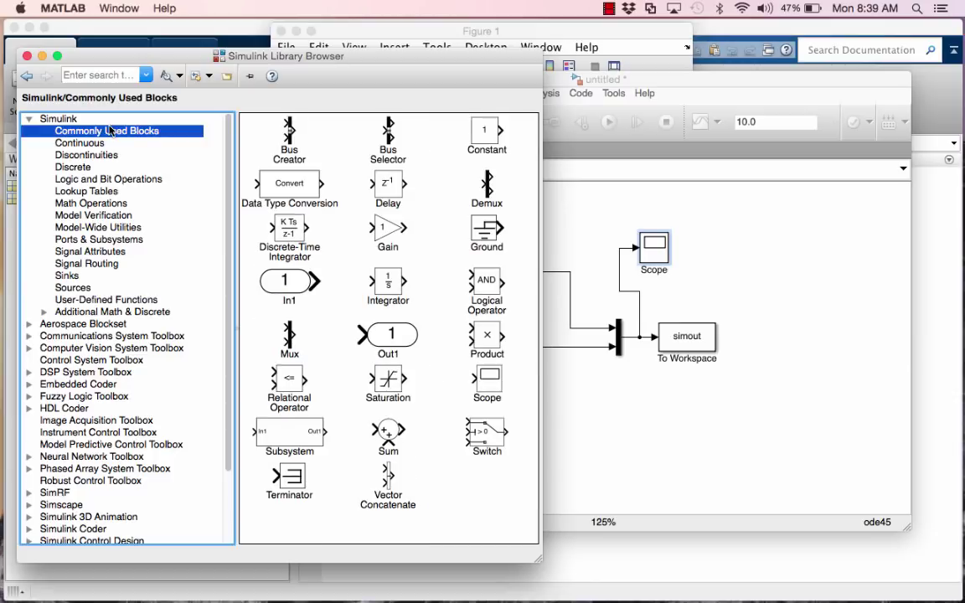